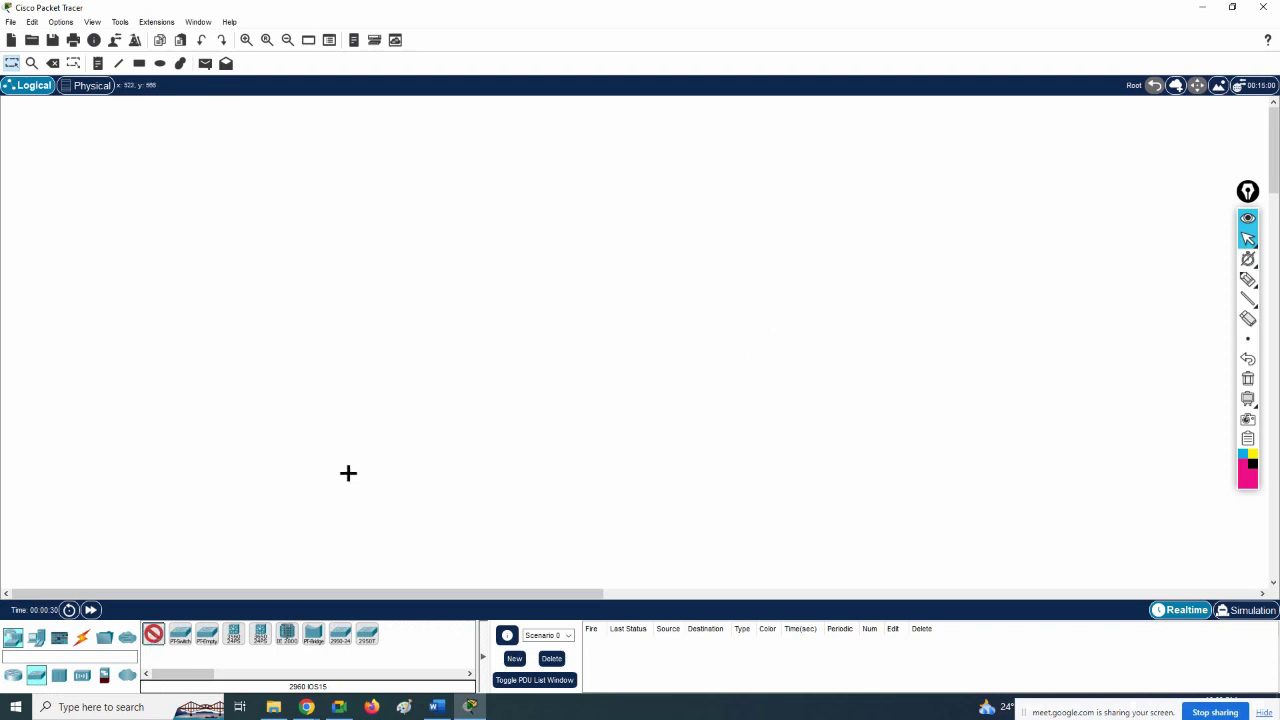
Step: Place Switch0, Switch1 and Switch2 in a vertical column
{"action": "left_click", "coordinate": [379, 445]}
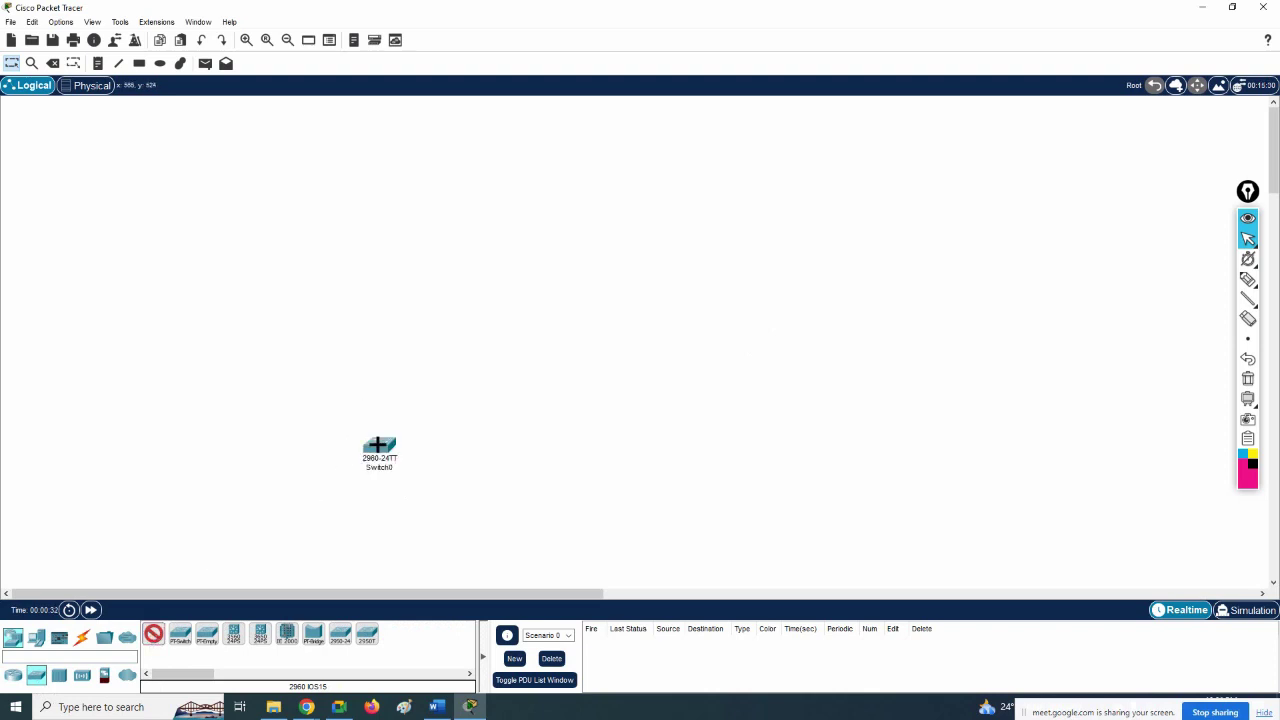
{"action": "left_click", "coordinate": [376, 321]}
{"action": "left_click", "coordinate": [370, 185]}
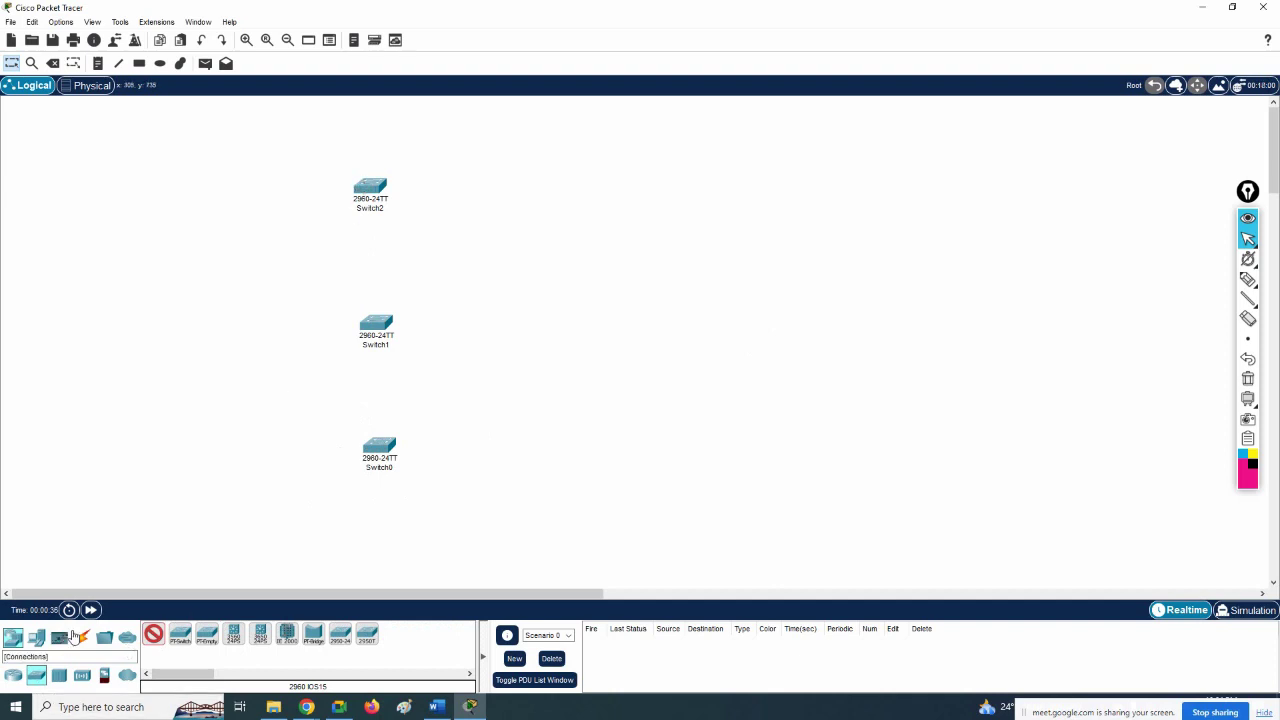
Step: Cable Switch1 to Switch0 and Switch2 to Switch1 with automatic connections
{"action": "left_click", "coordinate": [81, 637]}
{"action": "left_click", "coordinate": [153, 634]}
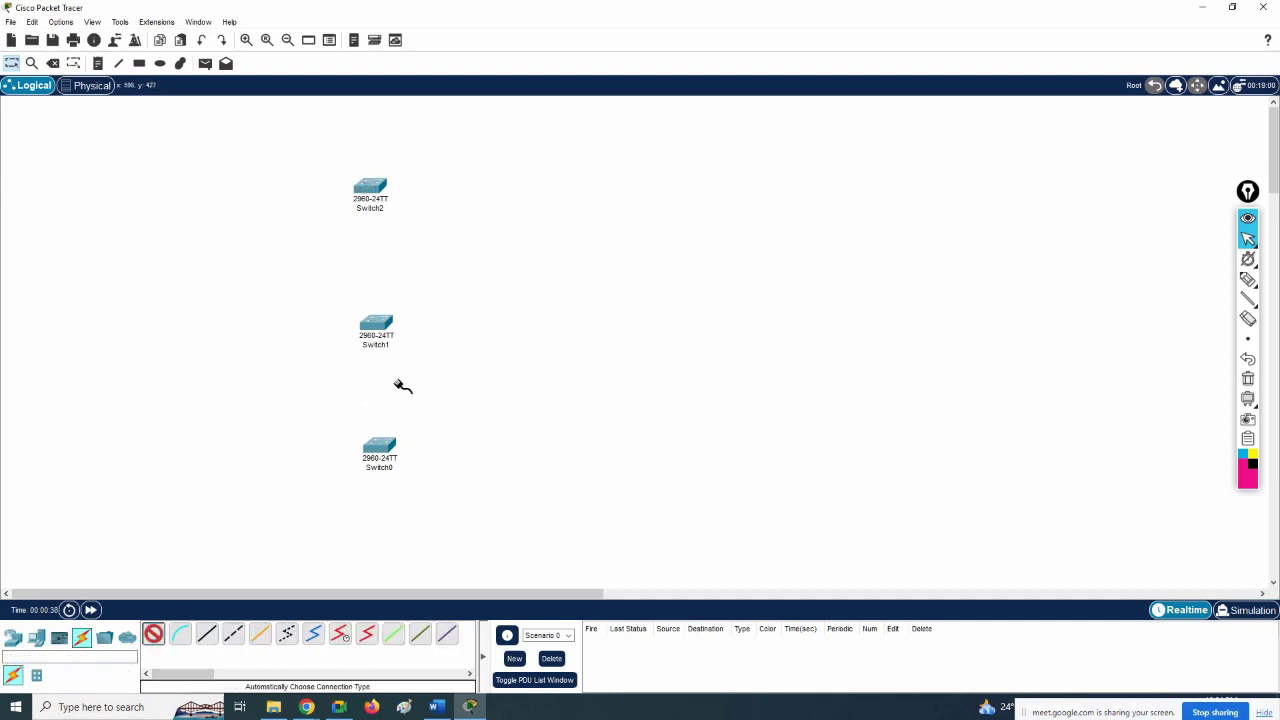
{"action": "left_click", "coordinate": [376, 325]}
{"action": "left_click", "coordinate": [379, 446]}
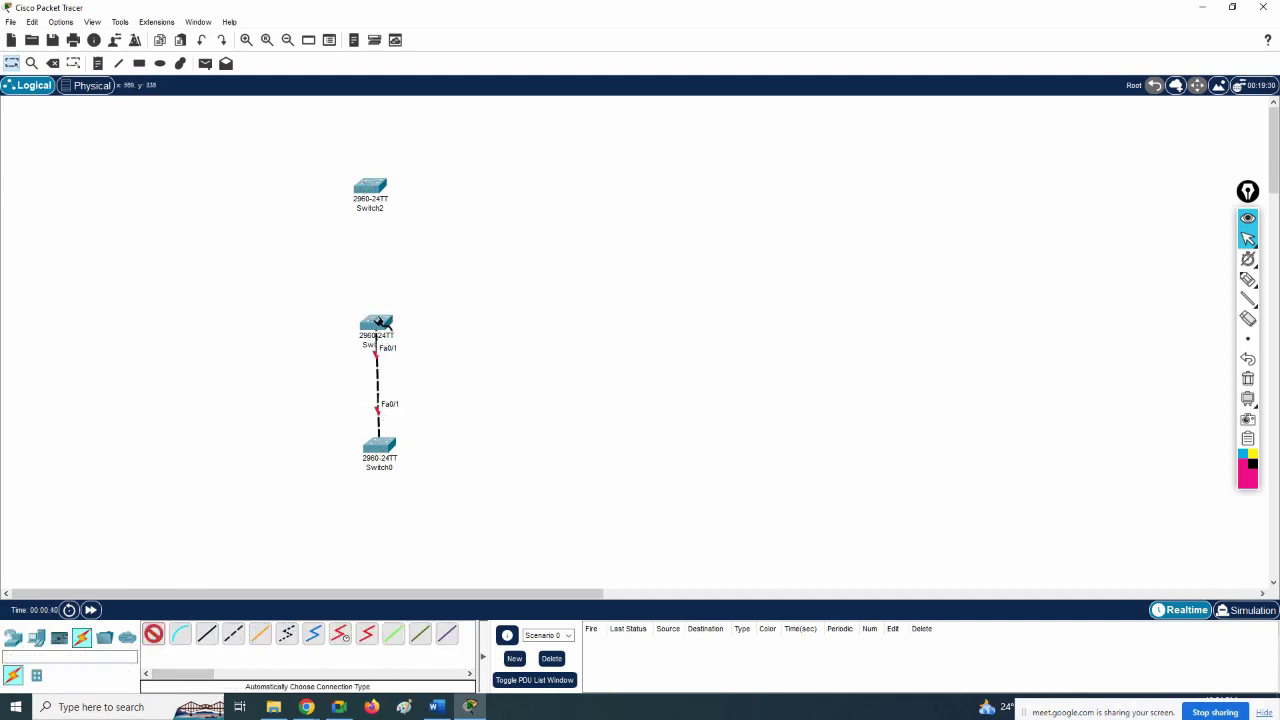
{"action": "left_click", "coordinate": [374, 197]}
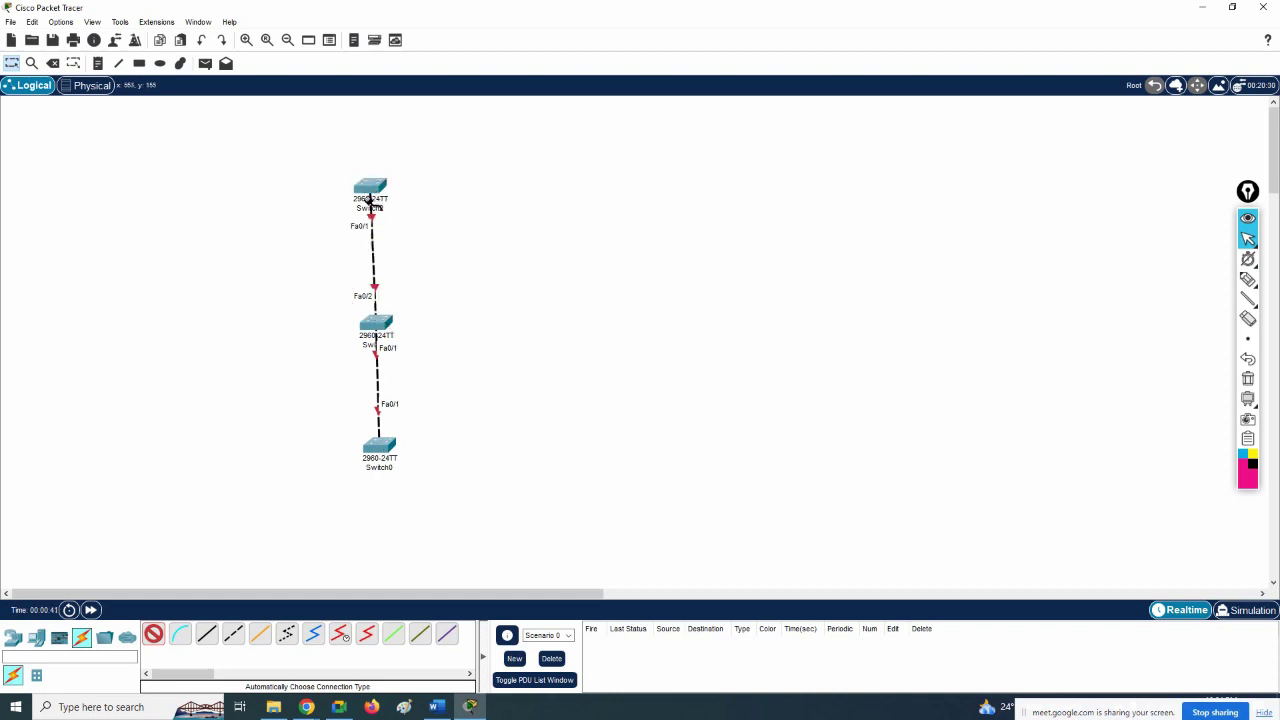
{"action": "left_click", "coordinate": [36, 637]}
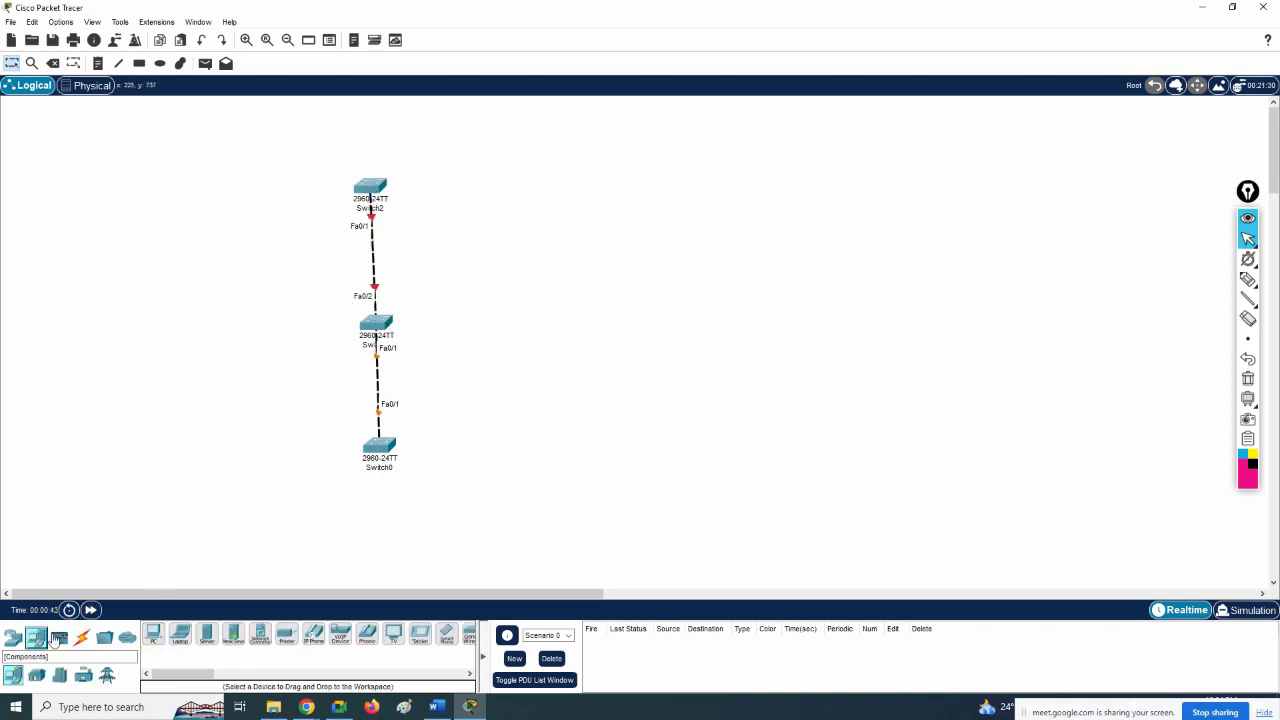
Step: Place seven PC-PT computers, PC0–PC6, on both sides of the switches
{"action": "left_click", "coordinate": [155, 635]}
{"action": "left_click", "coordinate": [200, 543]}
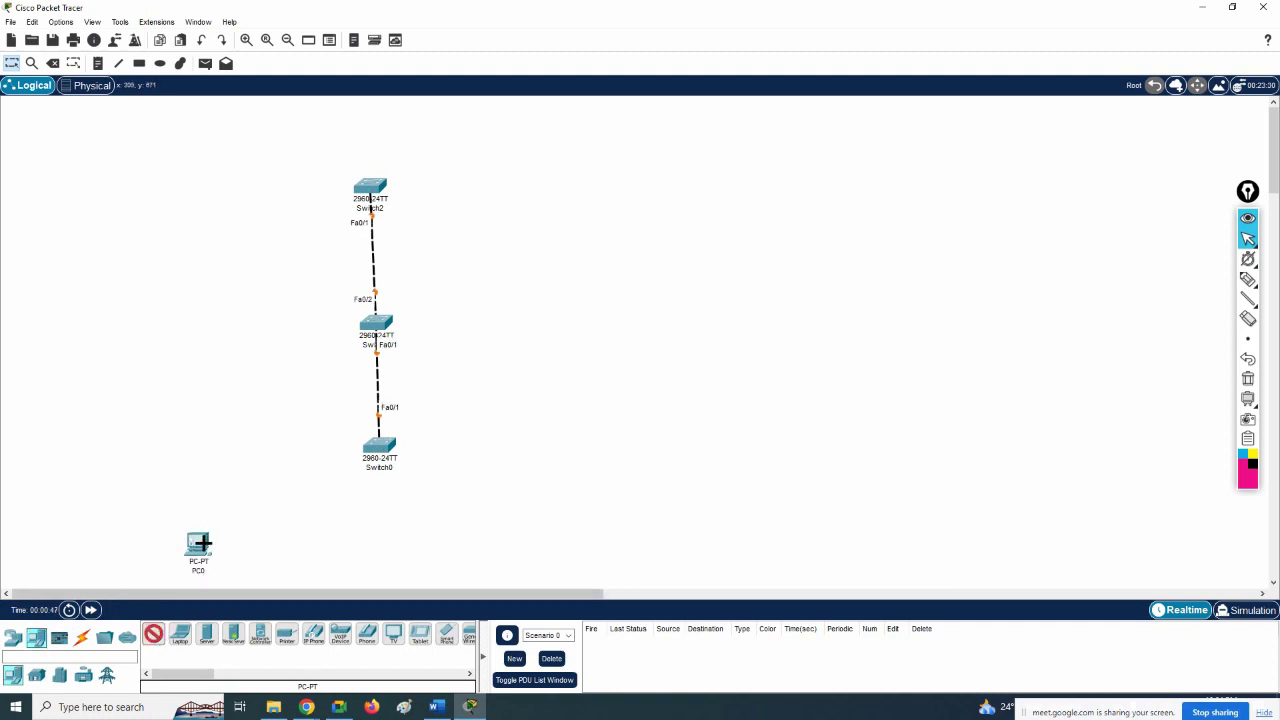
{"action": "left_click", "coordinate": [256, 543]}
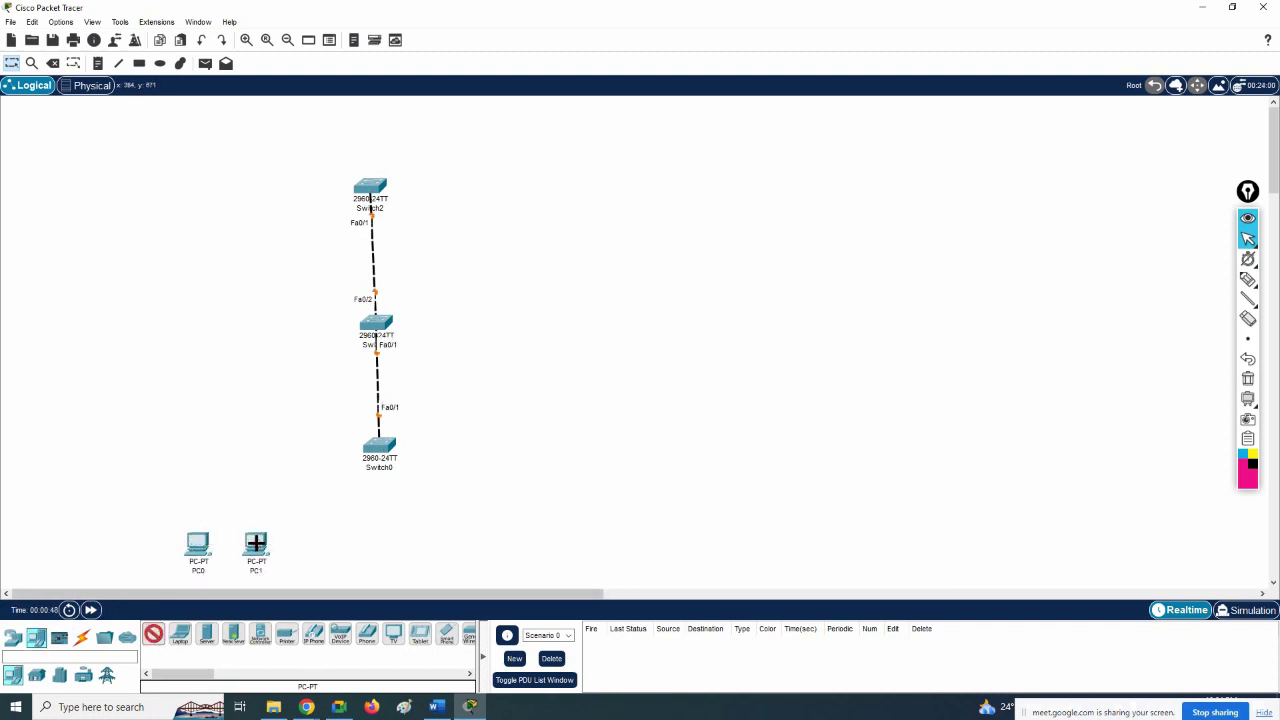
{"action": "left_click", "coordinate": [146, 321]}
{"action": "left_click", "coordinate": [152, 370]}
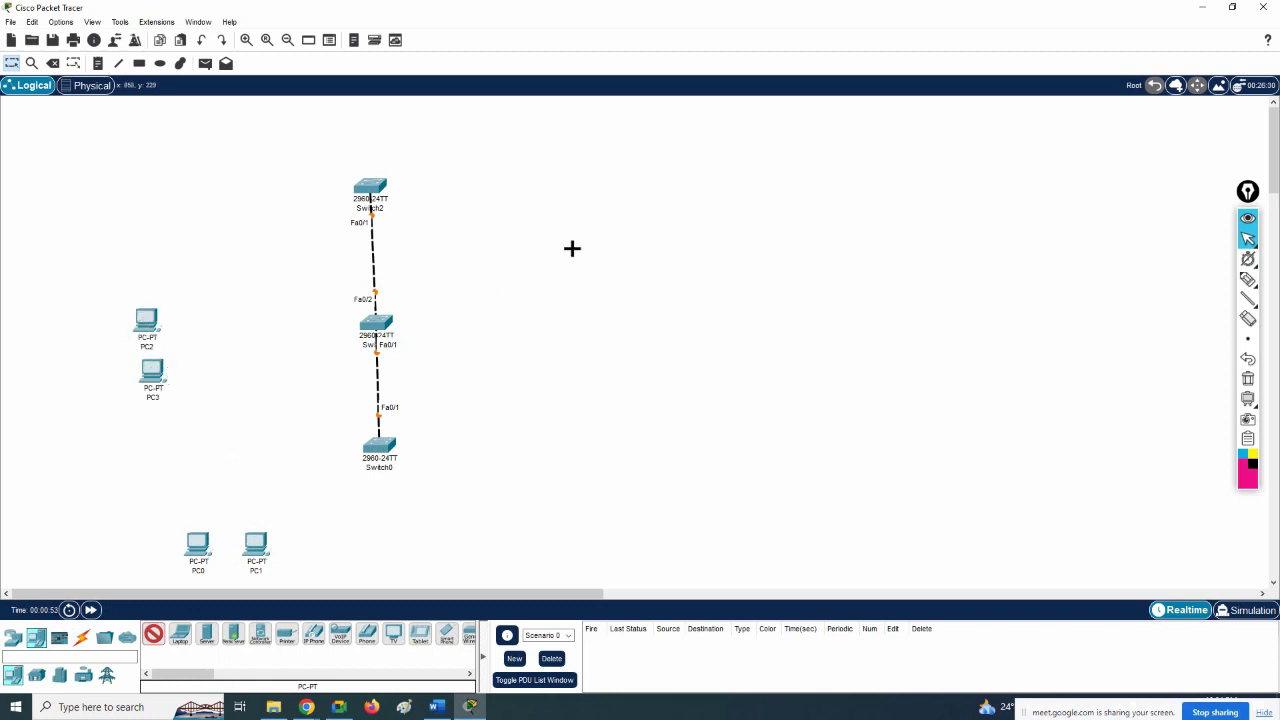
{"action": "left_click", "coordinate": [623, 213]}
{"action": "left_click", "coordinate": [637, 270]}
{"action": "left_click", "coordinate": [652, 320]}
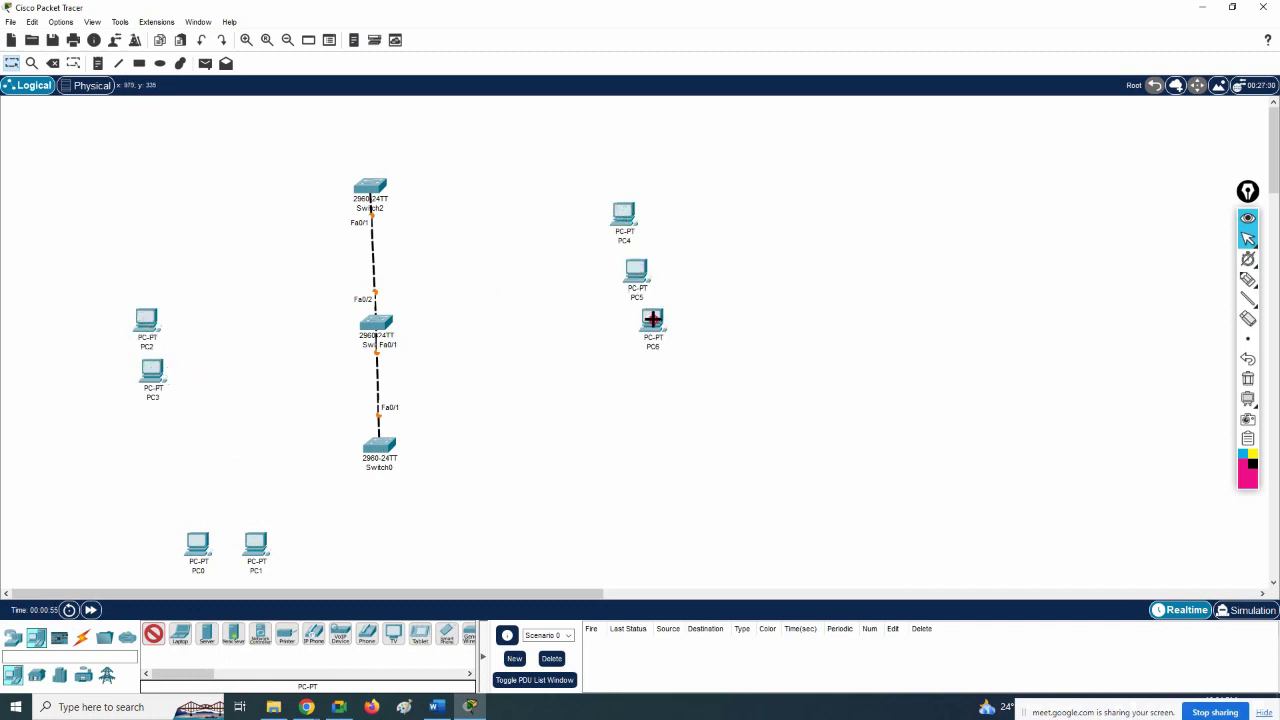
Step: Place Server0 at the top left and Server1 near the top centre
{"action": "left_click", "coordinate": [207, 633]}
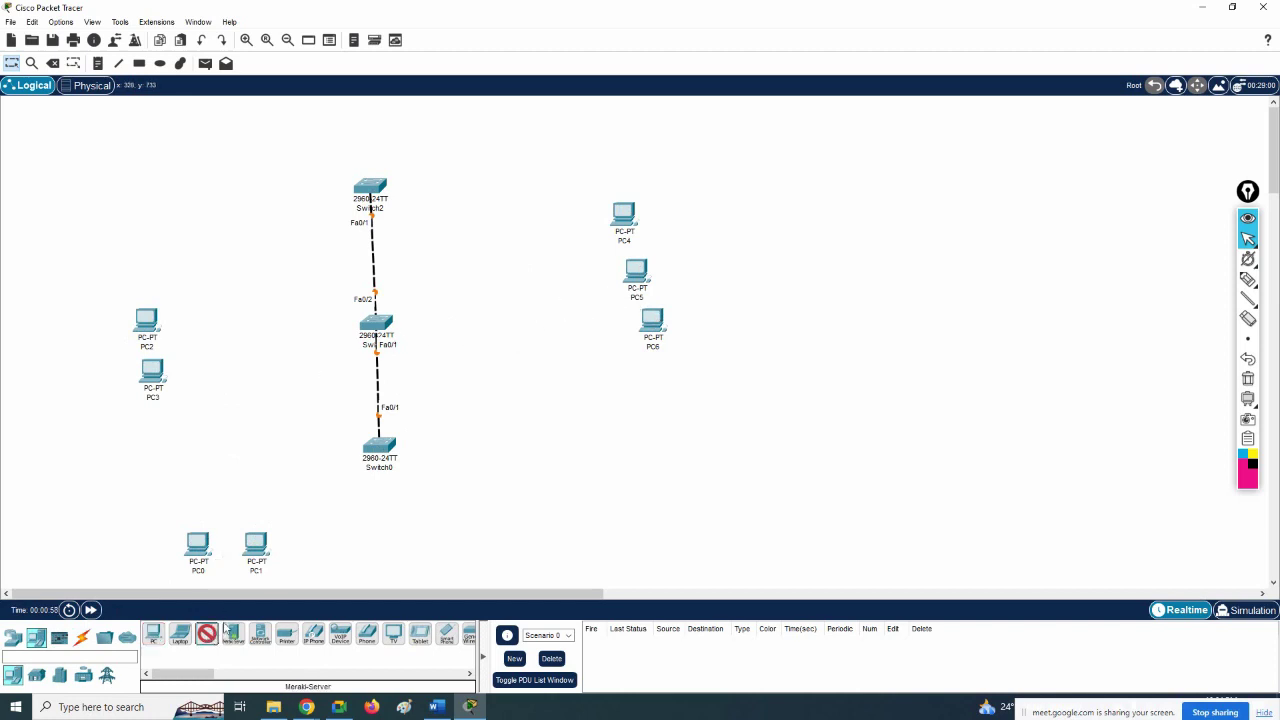
{"action": "left_click", "coordinate": [257, 126]}
{"action": "left_click", "coordinate": [207, 636]}
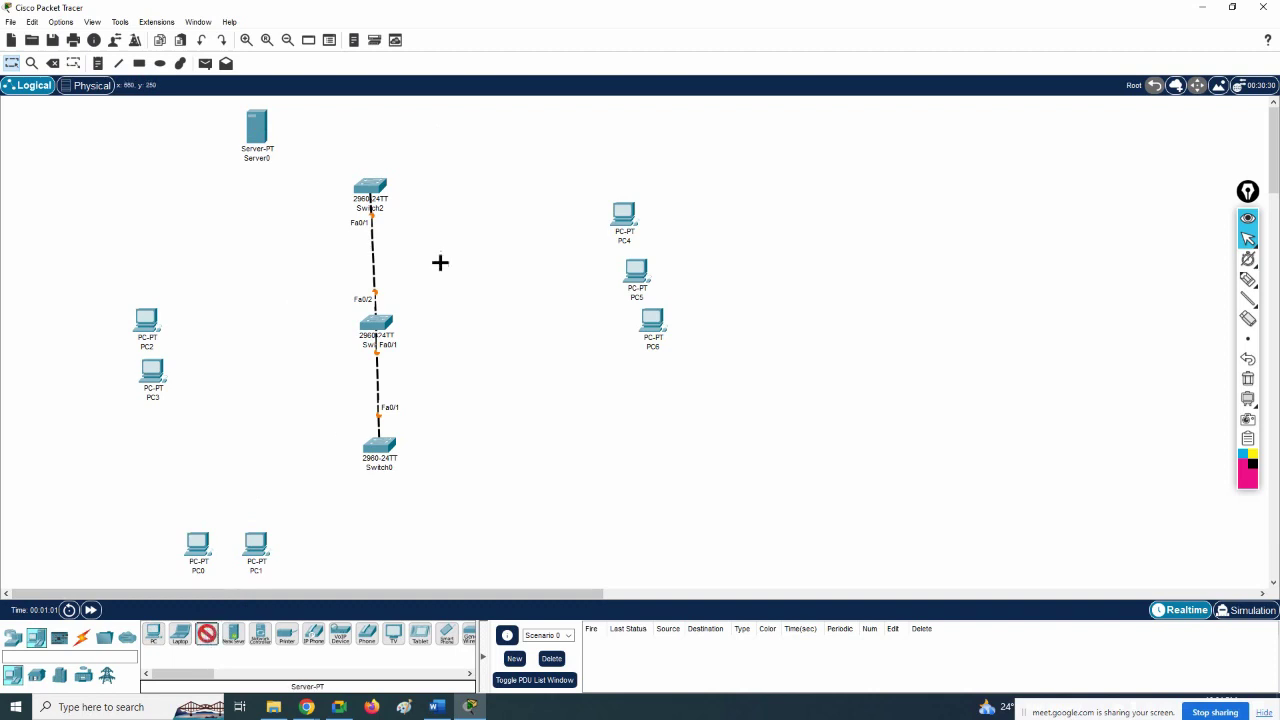
{"action": "left_click", "coordinate": [508, 118]}
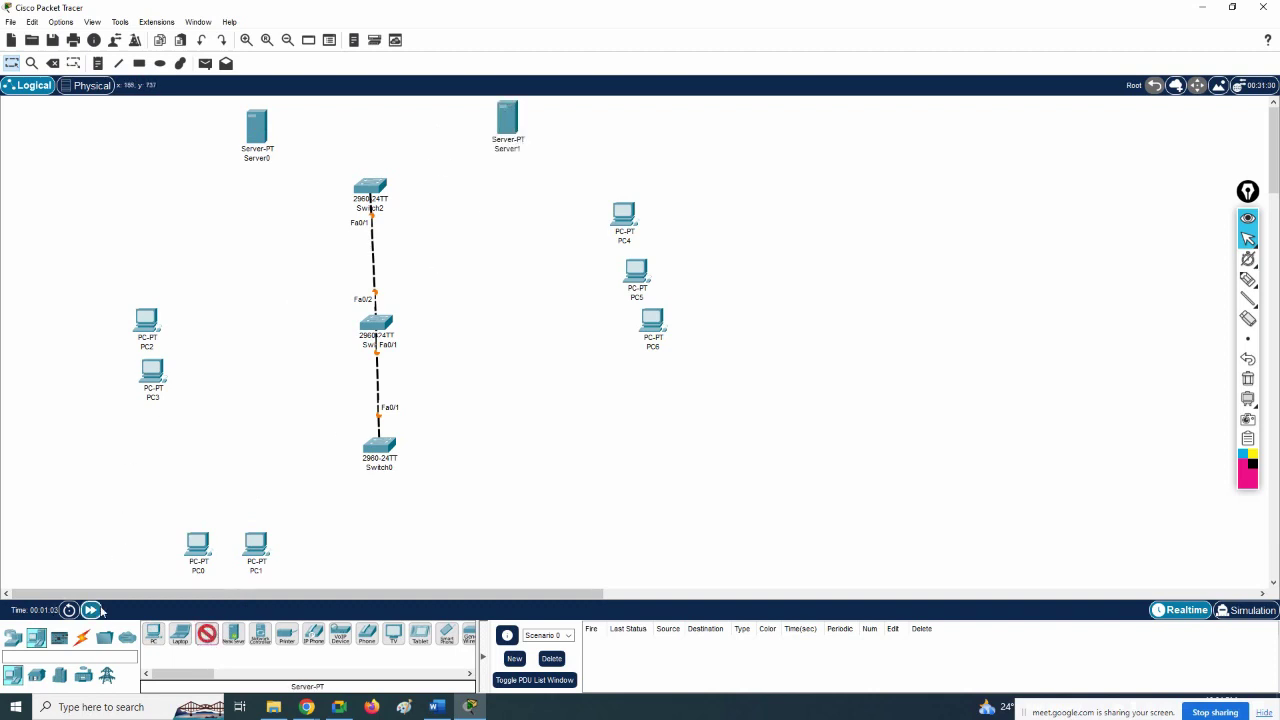
{"action": "left_click", "coordinate": [13, 637]}
{"action": "left_click", "coordinate": [82, 676]}
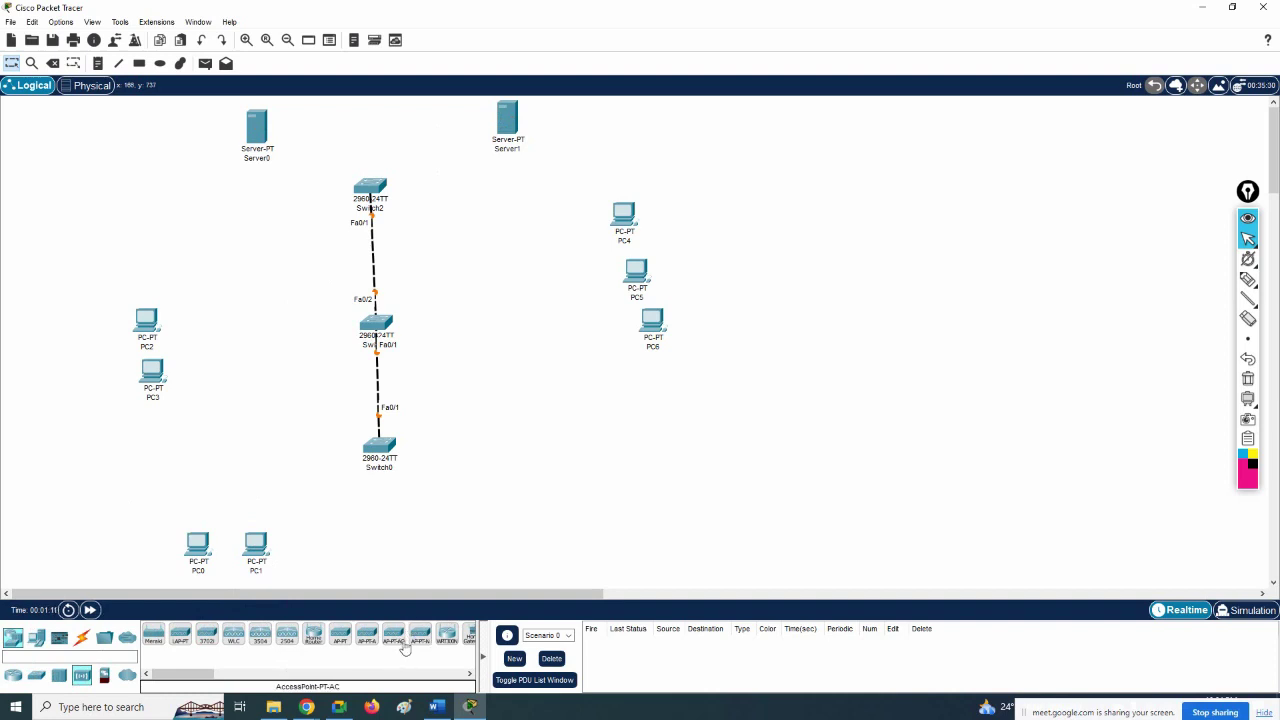
Step: Place Access Point0 right of Switch0 and delete the stray Server2
{"action": "left_click_drag", "start_coordinate": [367, 638], "coordinate": [541, 452]}
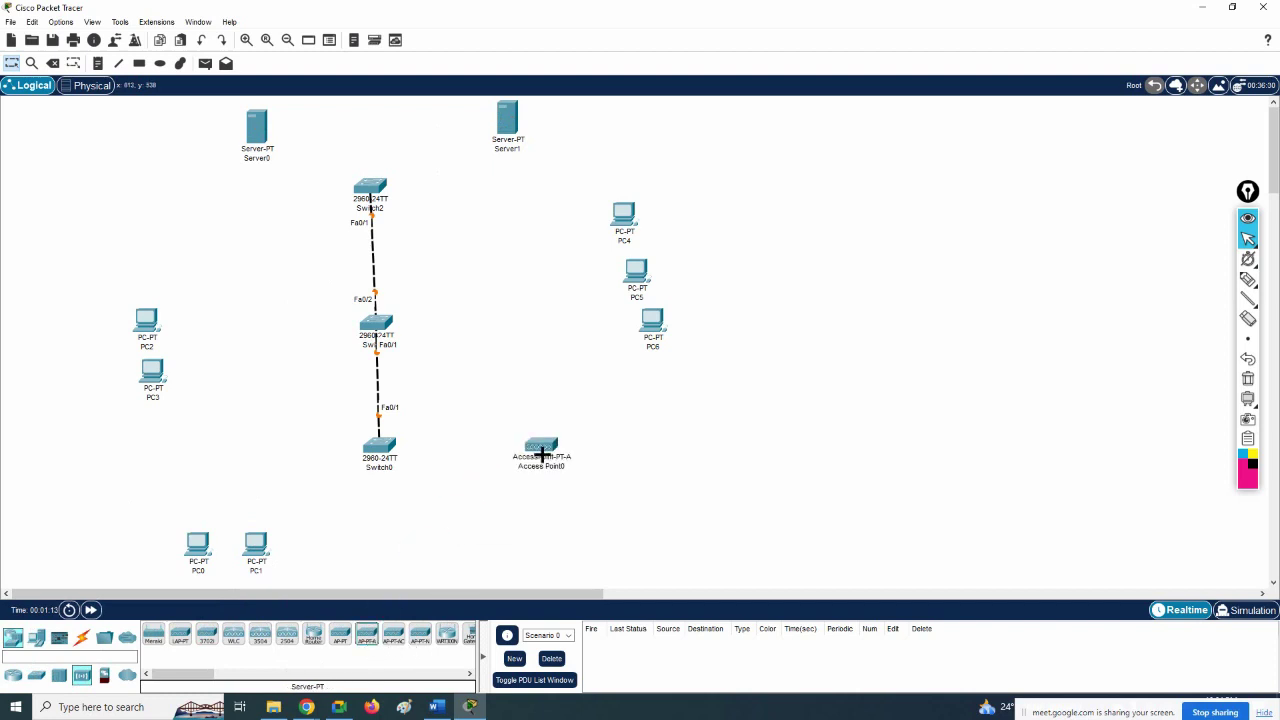
{"action": "left_click", "coordinate": [260, 289]}
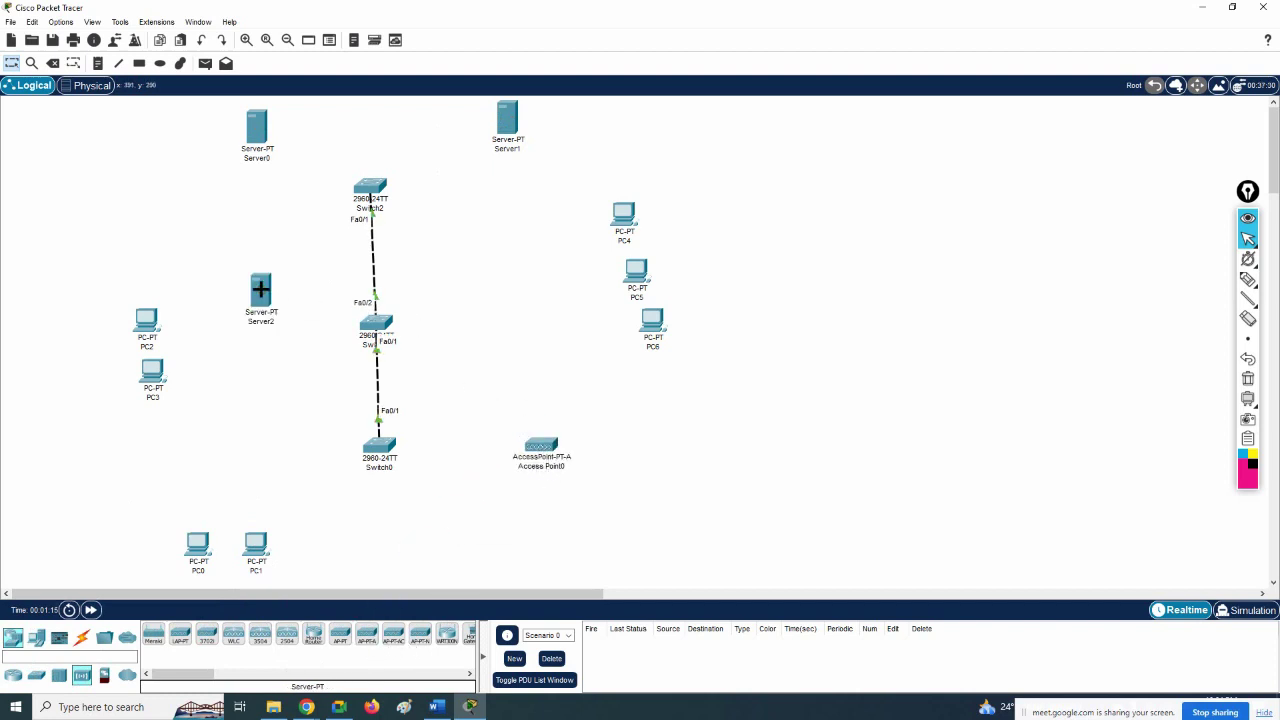
{"action": "left_click", "coordinate": [52, 63]}
{"action": "left_click", "coordinate": [259, 292]}
{"action": "left_click", "coordinate": [628, 370]}
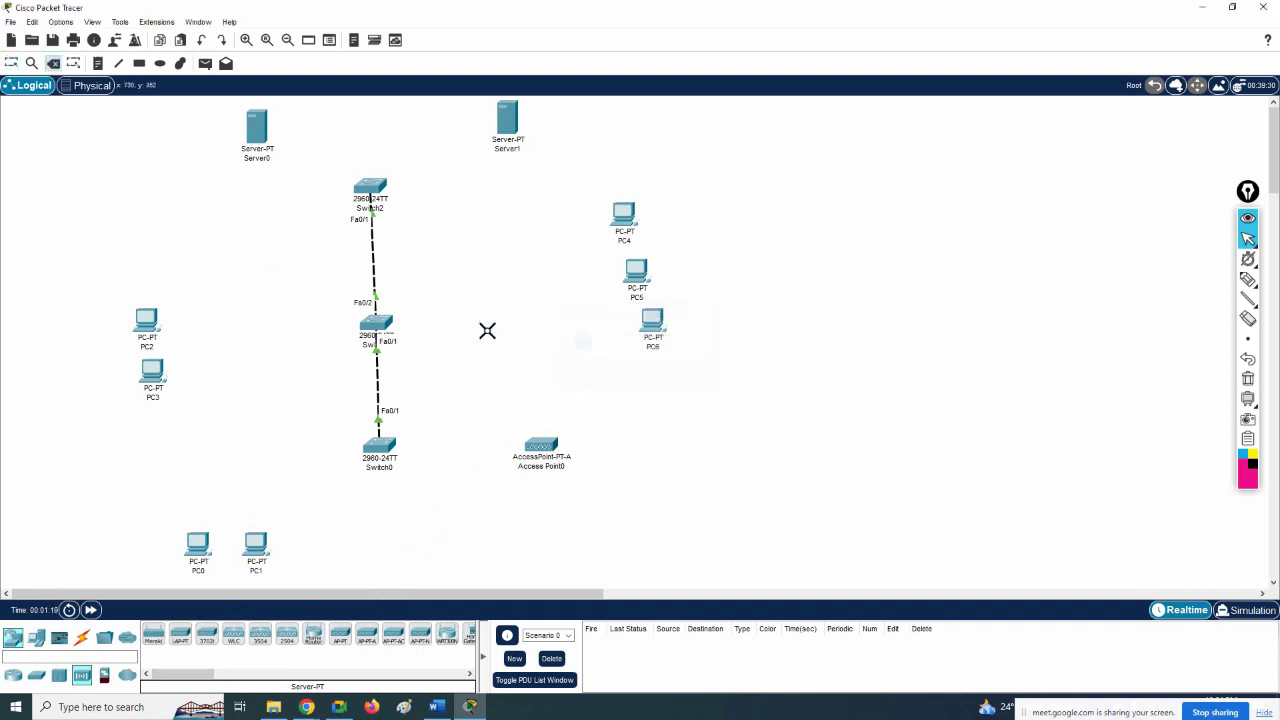
{"action": "key", "text": "Escape"}
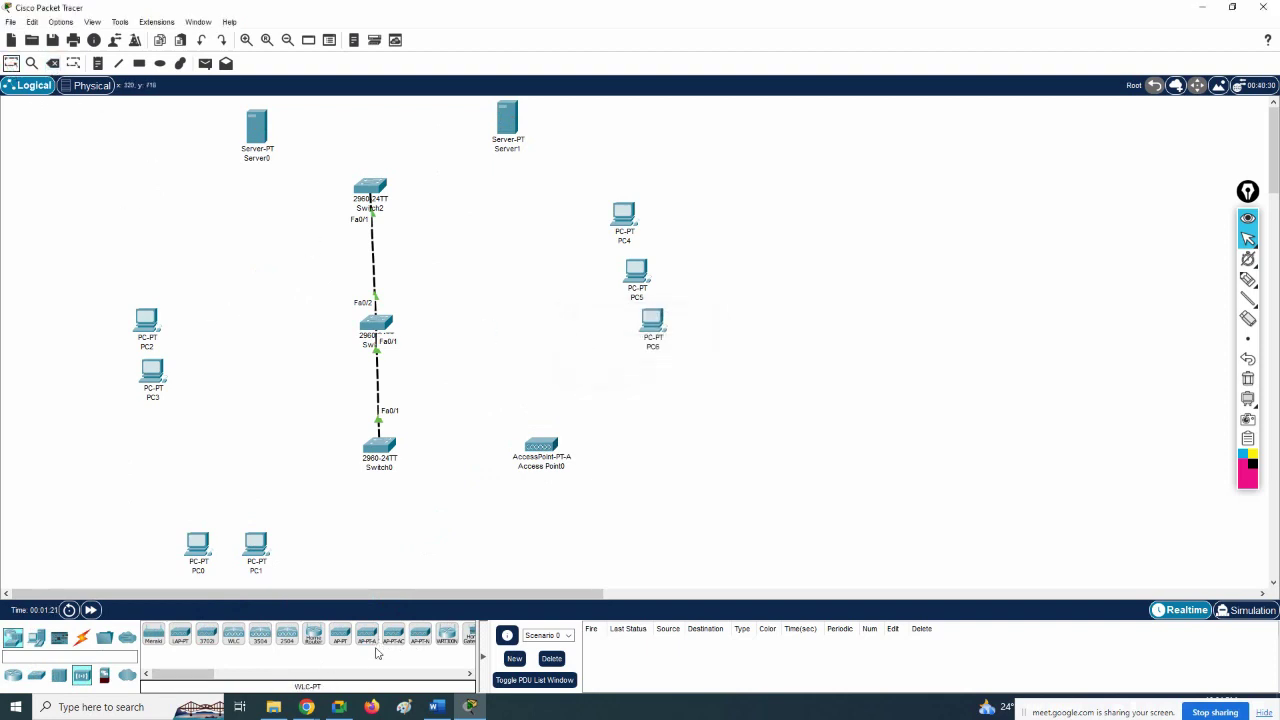
Step: Place a second AP-PT-A, Access Point1, left of Switch1
{"action": "left_click_drag", "start_coordinate": [183, 674], "coordinate": [195, 674]}
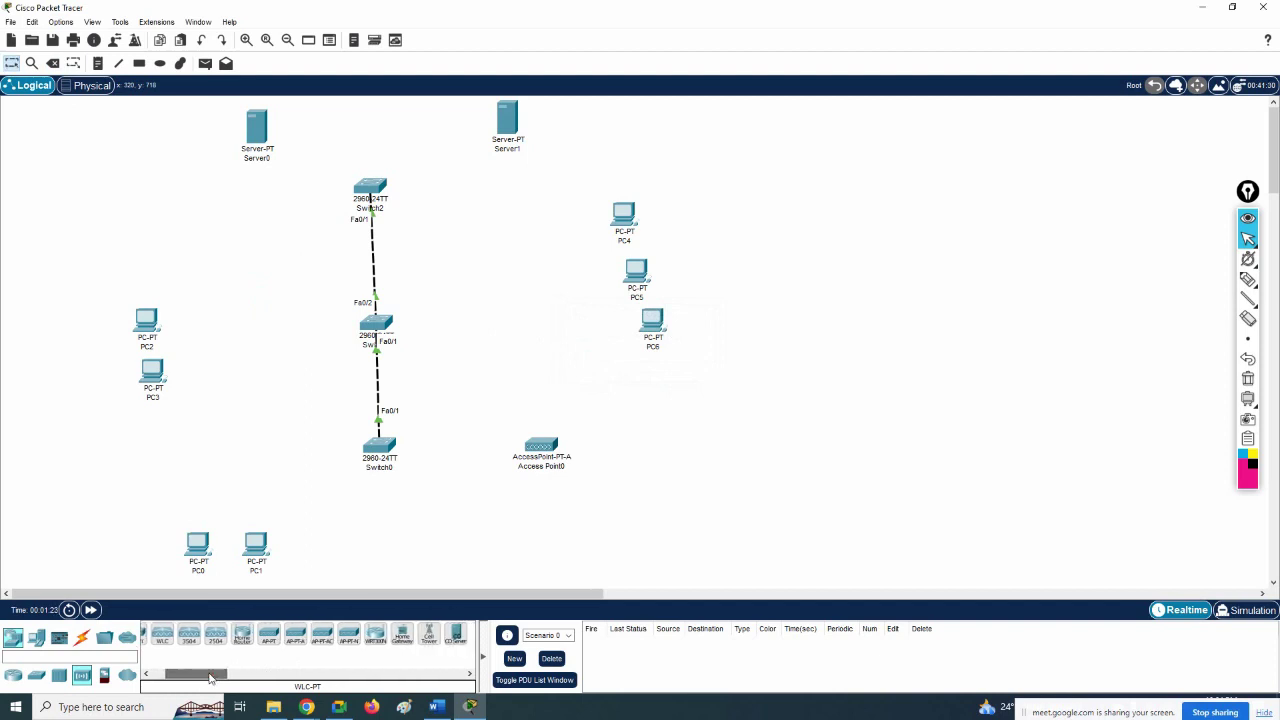
{"action": "left_click", "coordinate": [295, 636]}
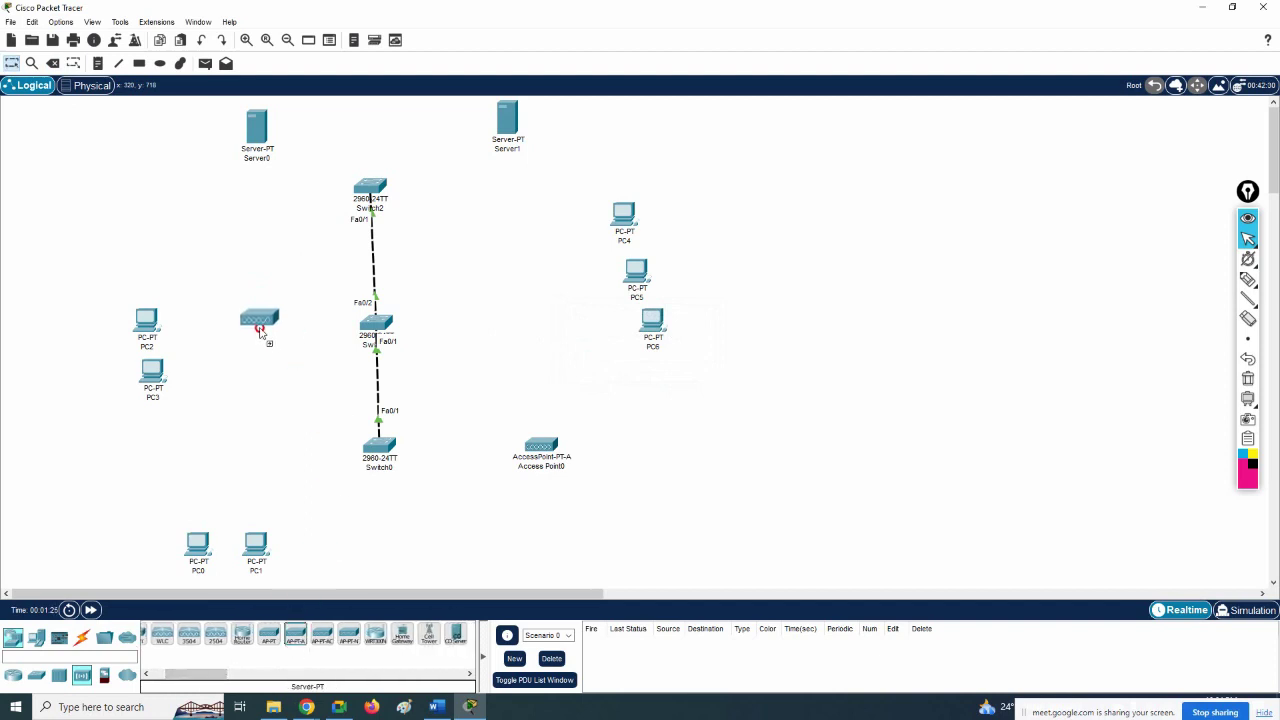
{"action": "left_click", "coordinate": [245, 299]}
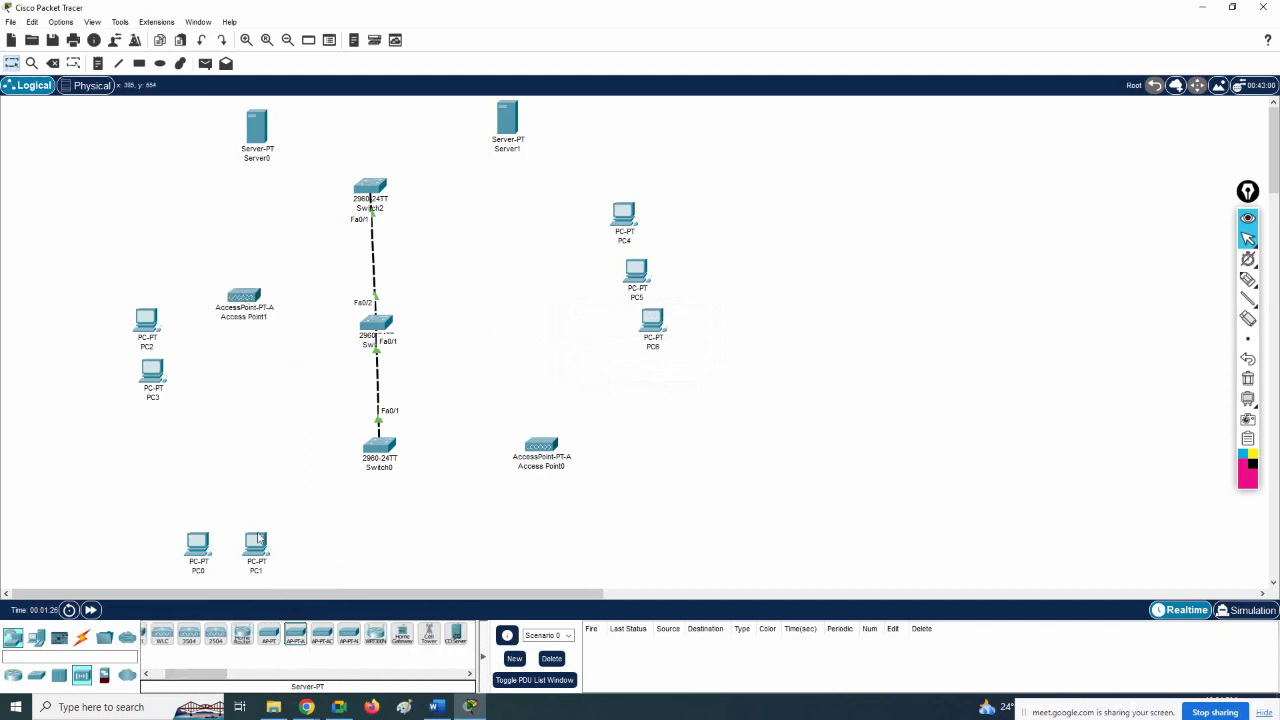
{"action": "left_click", "coordinate": [81, 637]}
{"action": "left_click", "coordinate": [154, 638]}
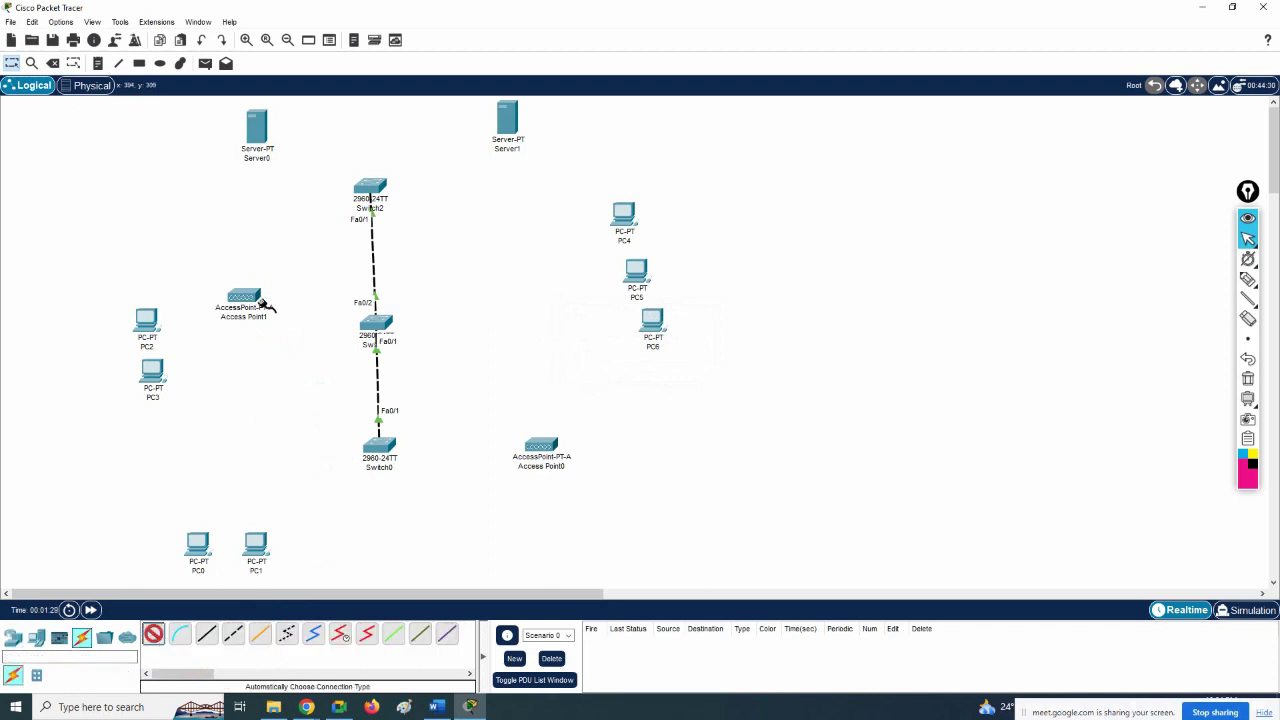
Step: Cable Access Point1 to Switch1, and Access Point0, PC0 and PC1 to Switch0
{"action": "left_click", "coordinate": [375, 330]}
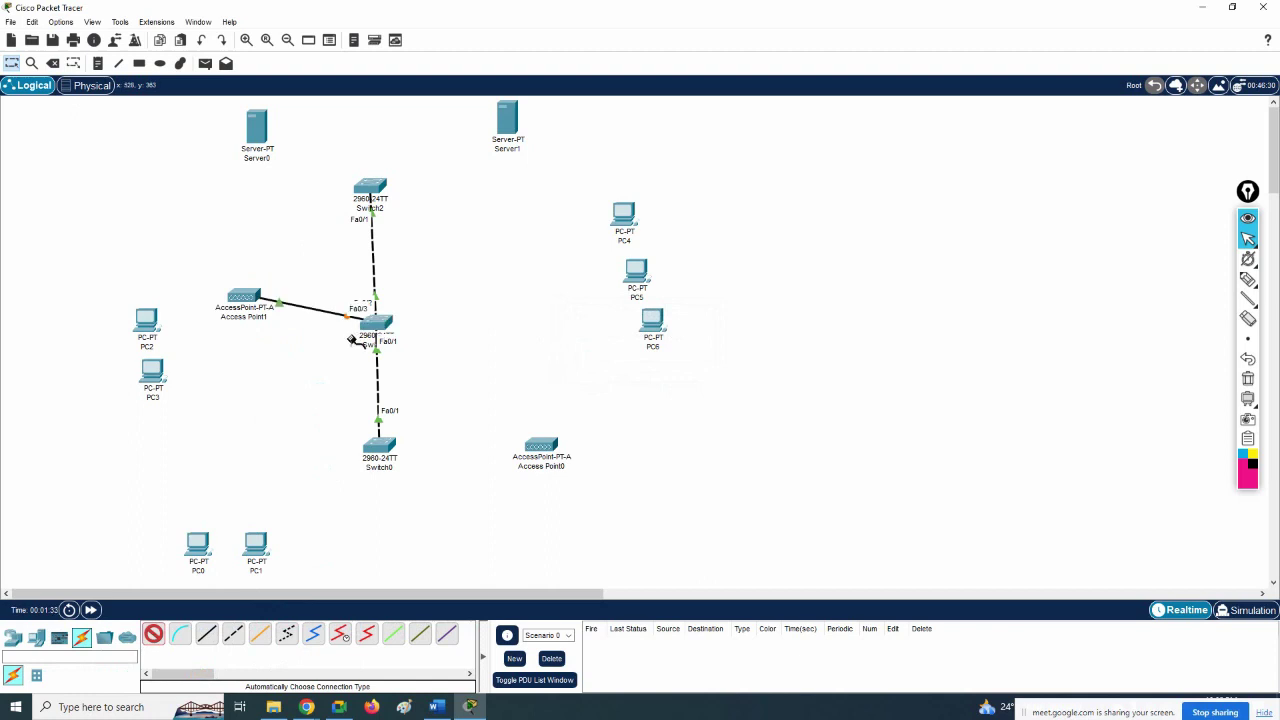
{"action": "left_click", "coordinate": [527, 453]}
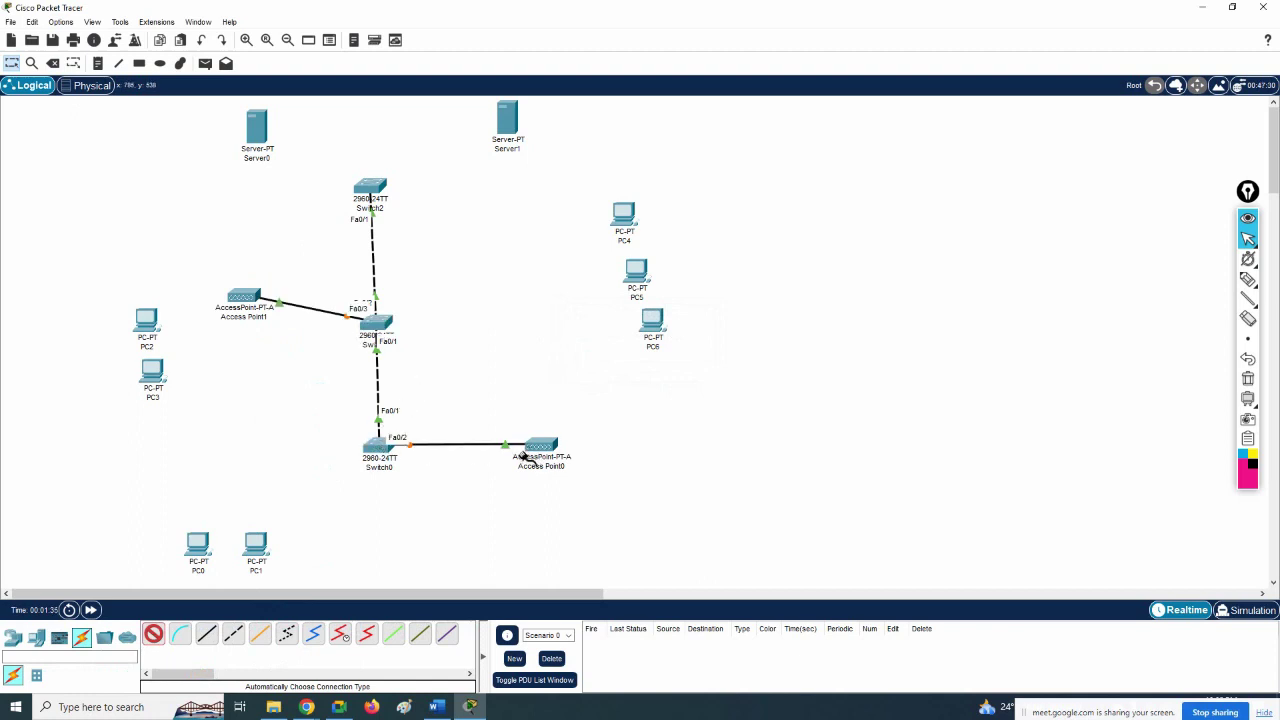
{"action": "left_click", "coordinate": [256, 536]}
{"action": "left_click", "coordinate": [377, 455]}
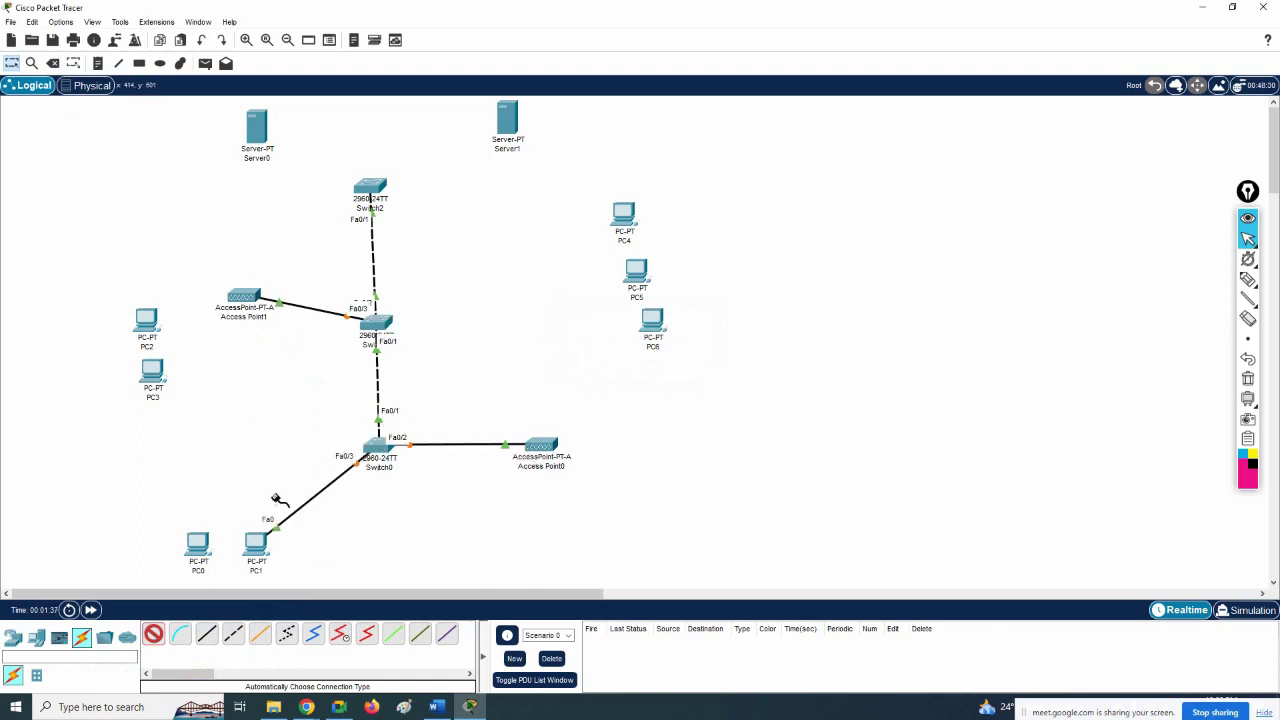
{"action": "left_click", "coordinate": [205, 541]}
{"action": "left_click", "coordinate": [378, 445]}
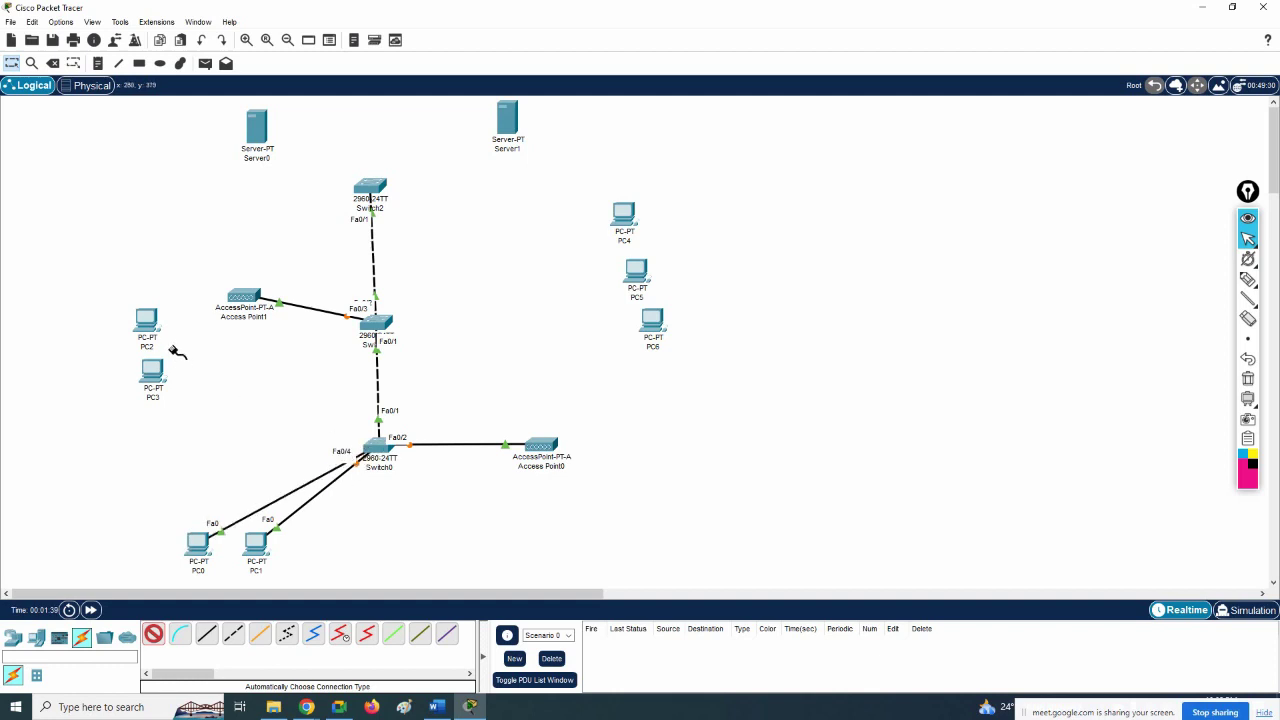
Step: Cable PC2 through PC6 to Switch1
{"action": "left_click", "coordinate": [350, 328]}
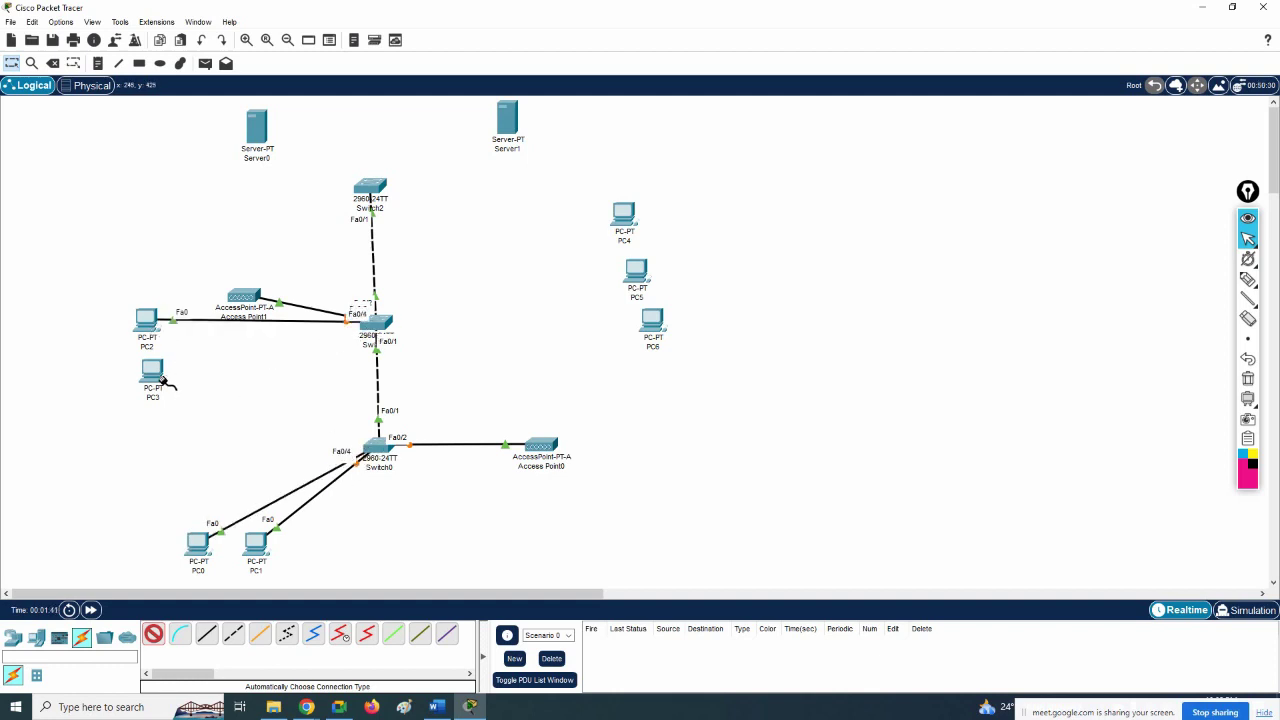
{"action": "left_click", "coordinate": [388, 326]}
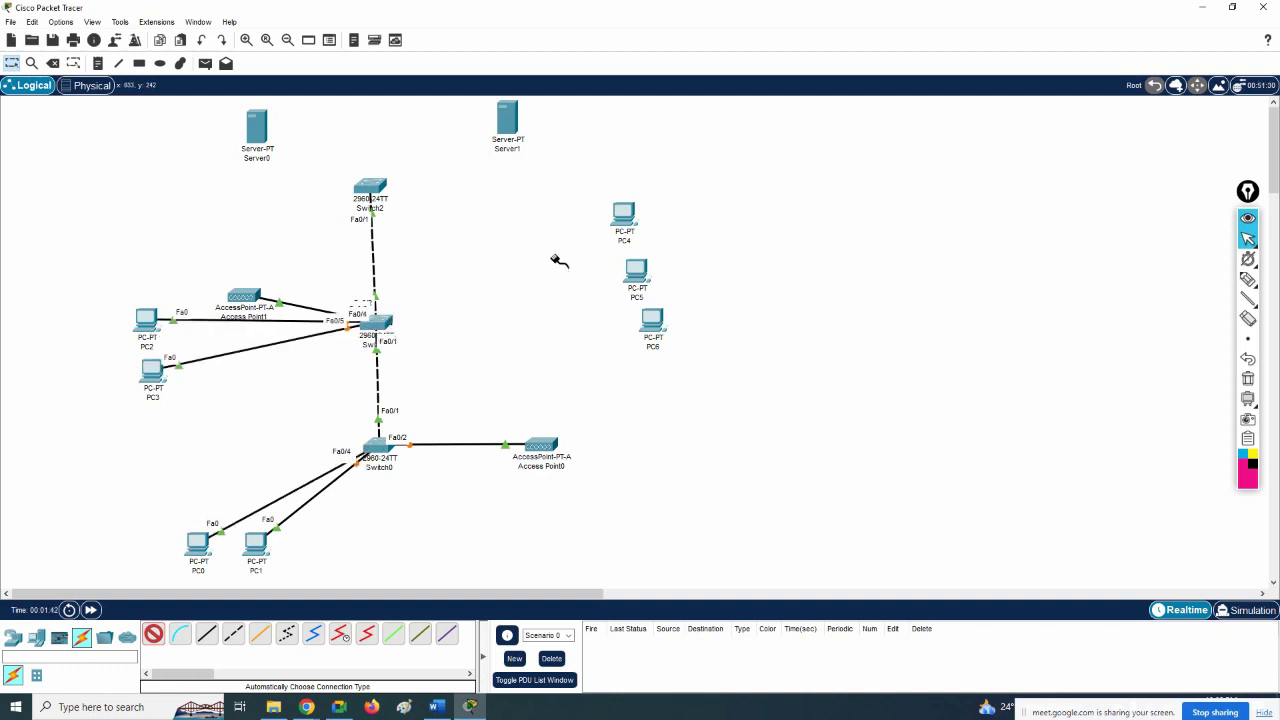
{"action": "left_click", "coordinate": [623, 214]}
{"action": "left_click", "coordinate": [388, 320]}
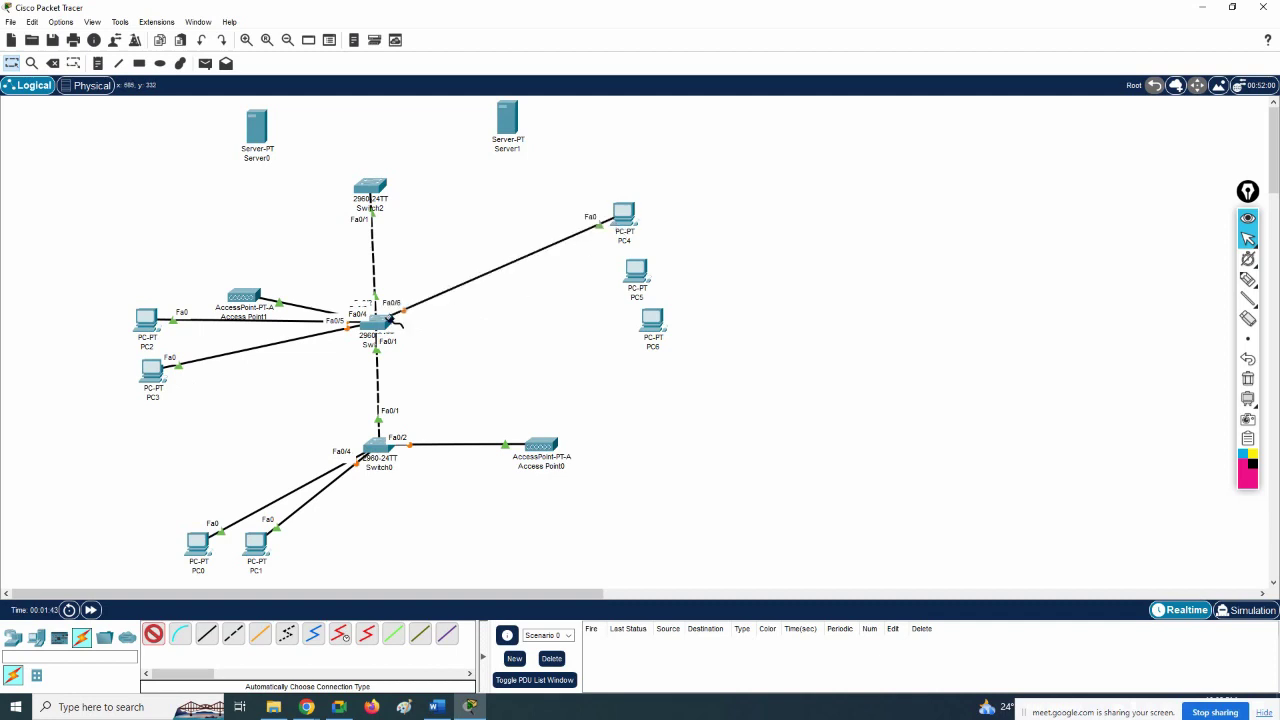
{"action": "left_click", "coordinate": [630, 283]}
{"action": "left_click", "coordinate": [392, 326]}
{"action": "left_click", "coordinate": [652, 322]}
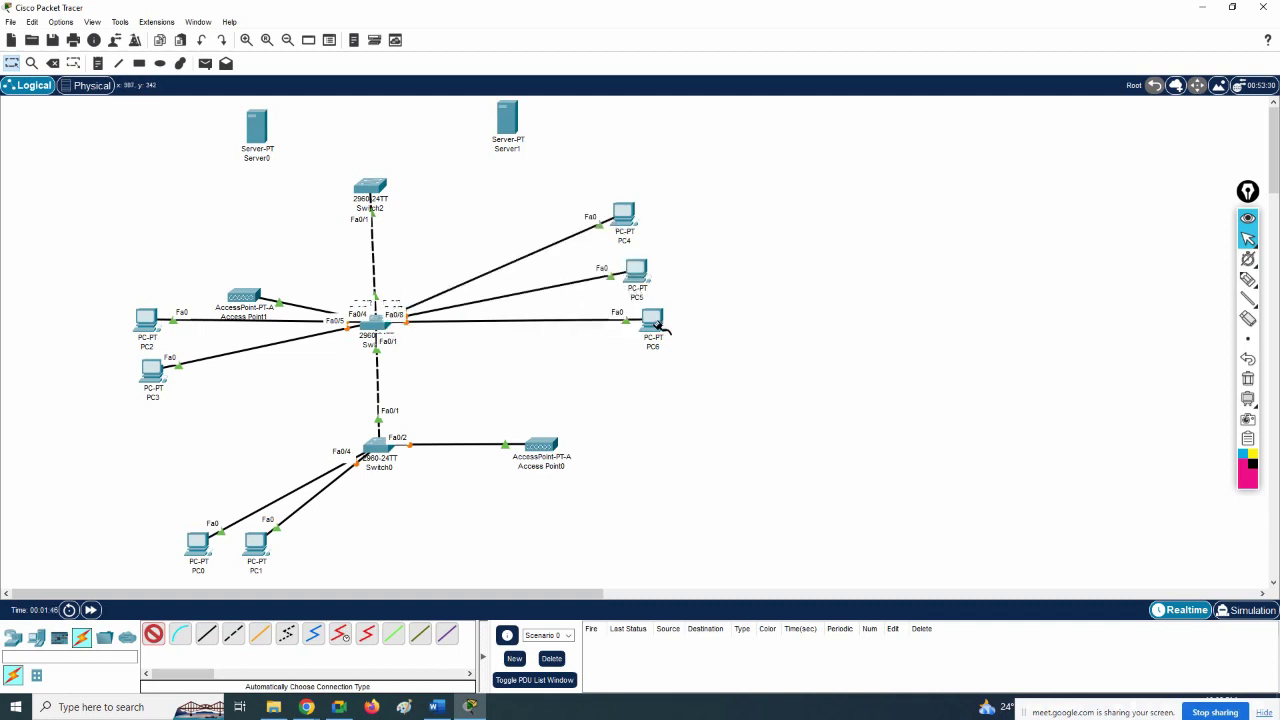
Step: Cable Server0 and Server1 to Switch2
{"action": "left_click", "coordinate": [502, 130]}
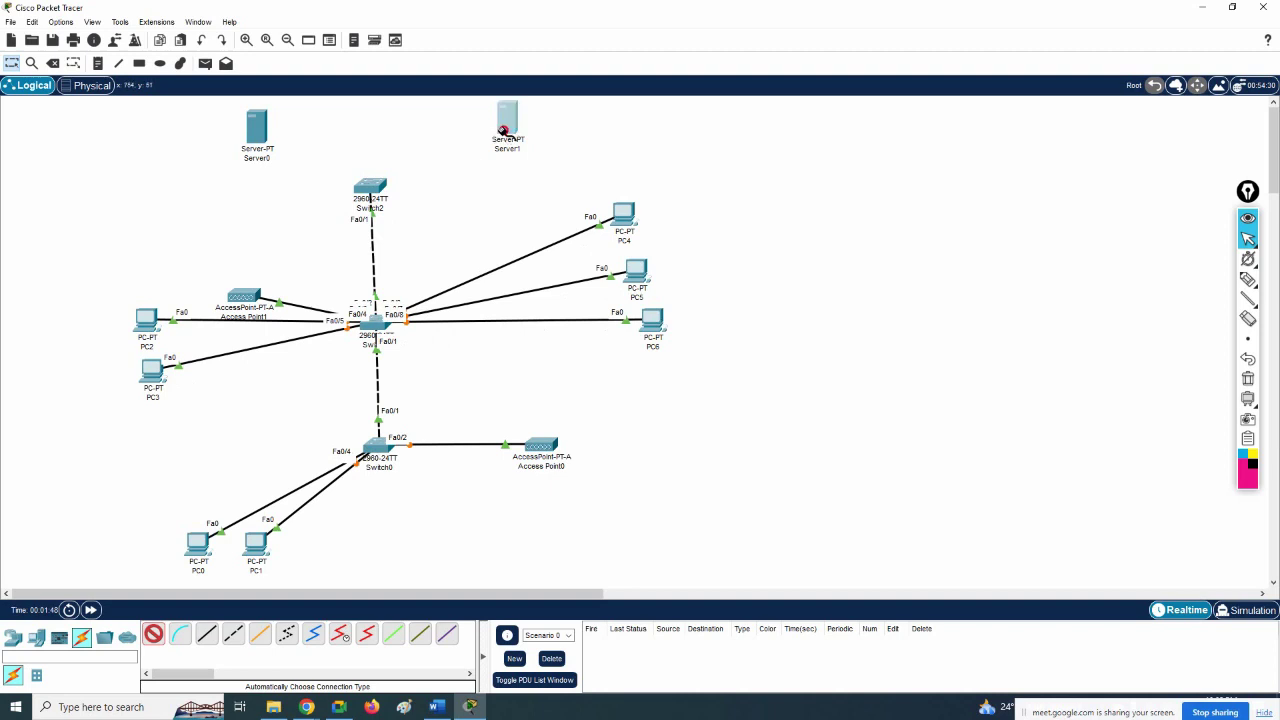
{"action": "left_click", "coordinate": [372, 186]}
{"action": "left_click", "coordinate": [260, 136]}
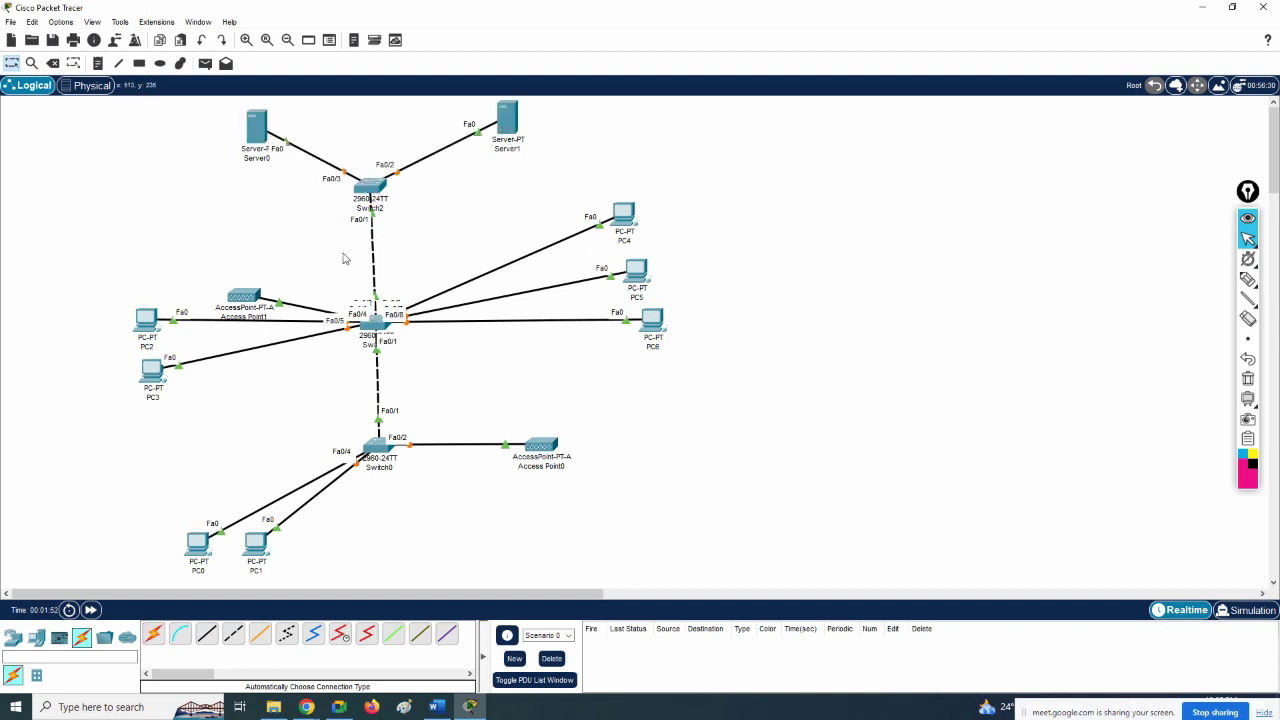
Step: Move Access Point1, PC2 and PC3 to make room on the left
{"action": "left_click_drag", "start_coordinate": [240, 298], "coordinate": [168, 252]}
{"action": "left_click_drag", "start_coordinate": [144, 376], "coordinate": [166, 393]}
{"action": "left_click_drag", "start_coordinate": [146, 332], "coordinate": [150, 350]}
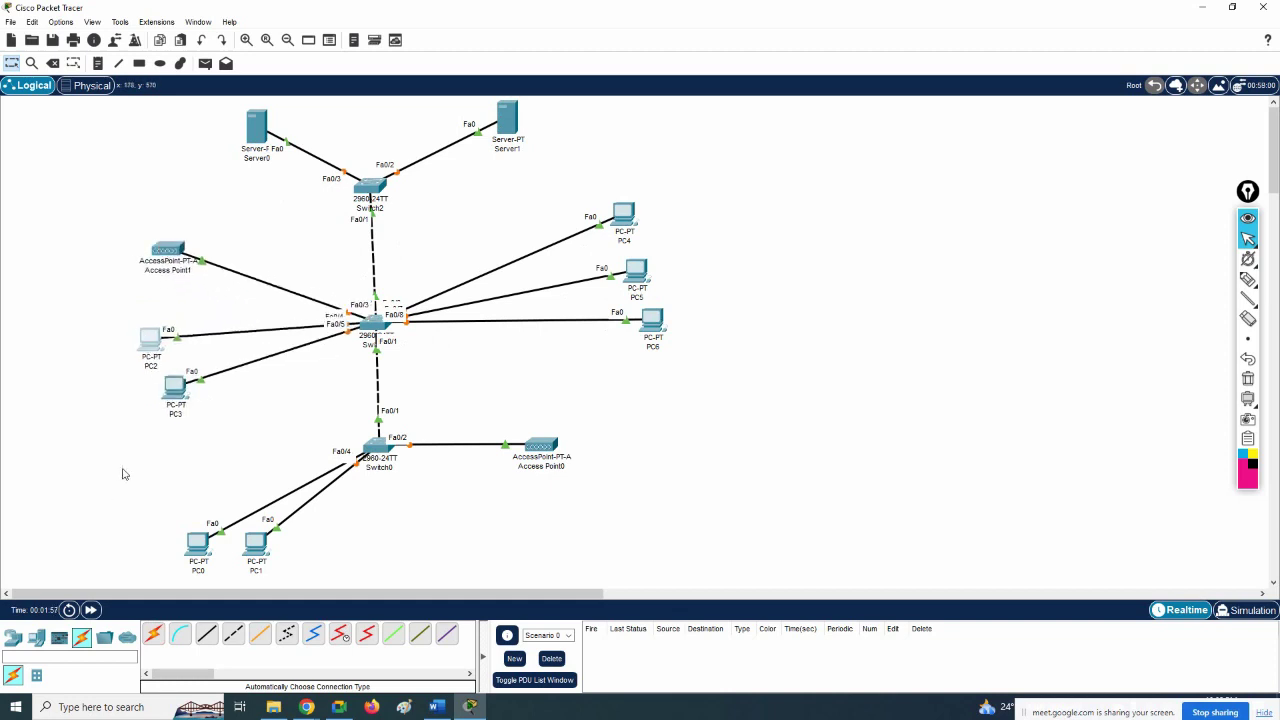
{"action": "left_click", "coordinate": [14, 638]}
{"action": "left_click", "coordinate": [82, 675]}
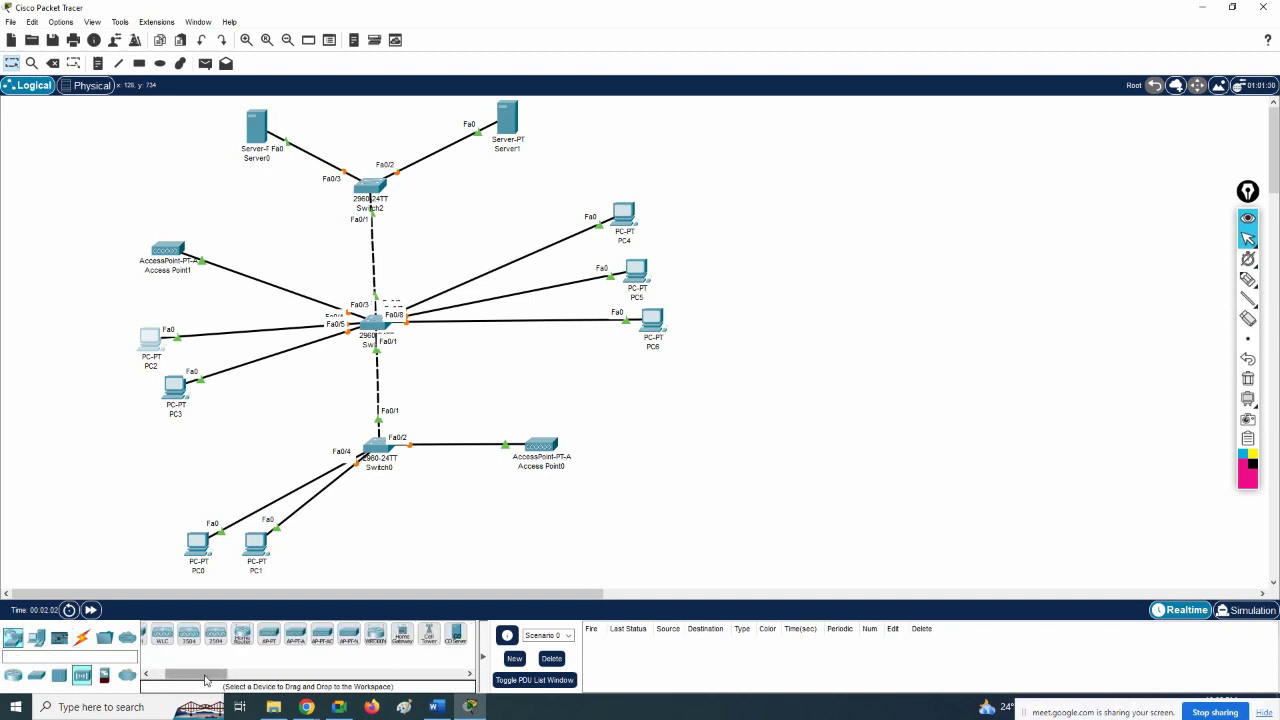
{"action": "left_click_drag", "start_coordinate": [195, 674], "coordinate": [144, 678]}
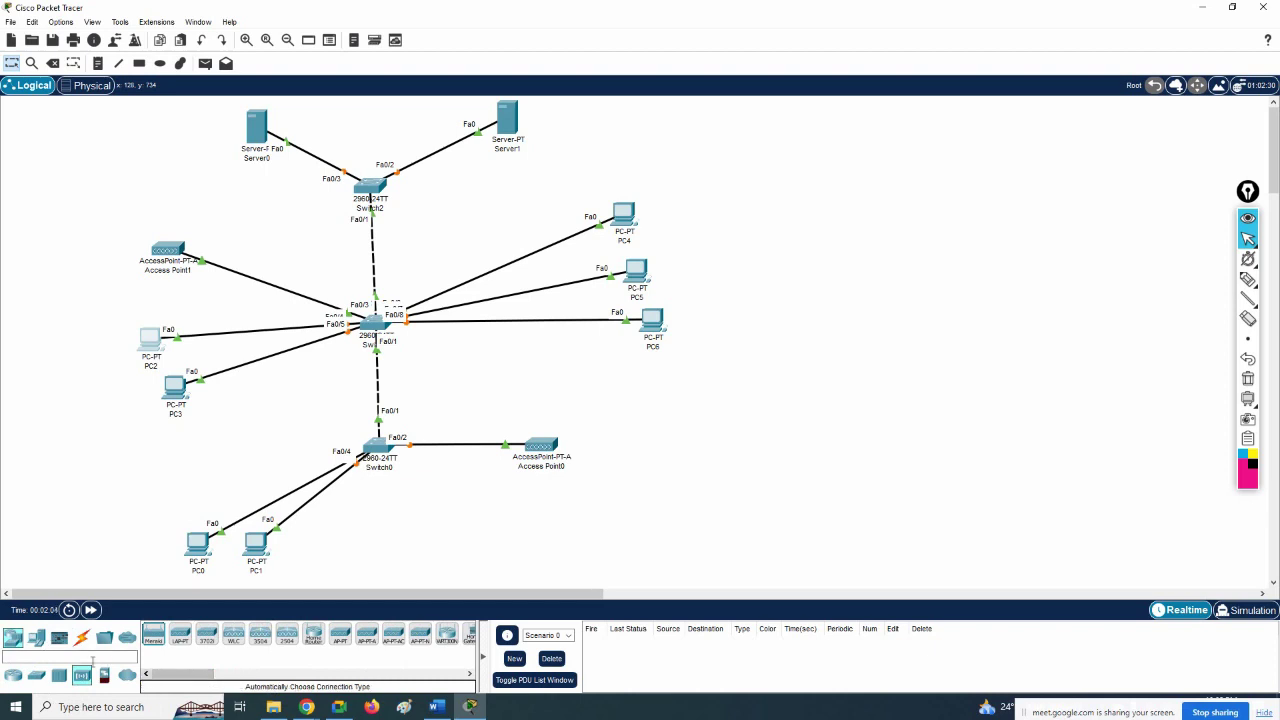
{"action": "left_click", "coordinate": [36, 637]}
{"action": "left_click_drag", "start_coordinate": [176, 676], "coordinate": [216, 676]}
Step: Add four smartphones, two by each access point, and inspect Access Point1's settings
{"action": "left_click_drag", "start_coordinate": [255, 635], "coordinate": [118, 265]}
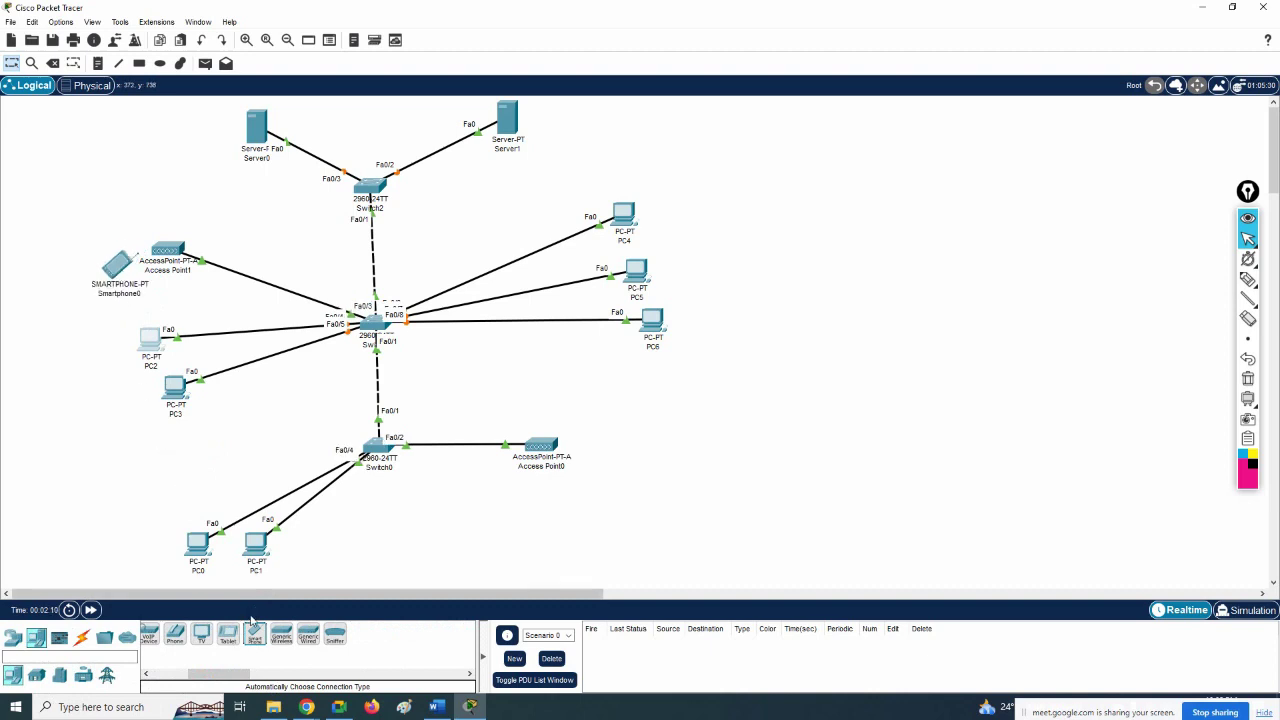
{"action": "left_click_drag", "start_coordinate": [254, 634], "coordinate": [57, 292]}
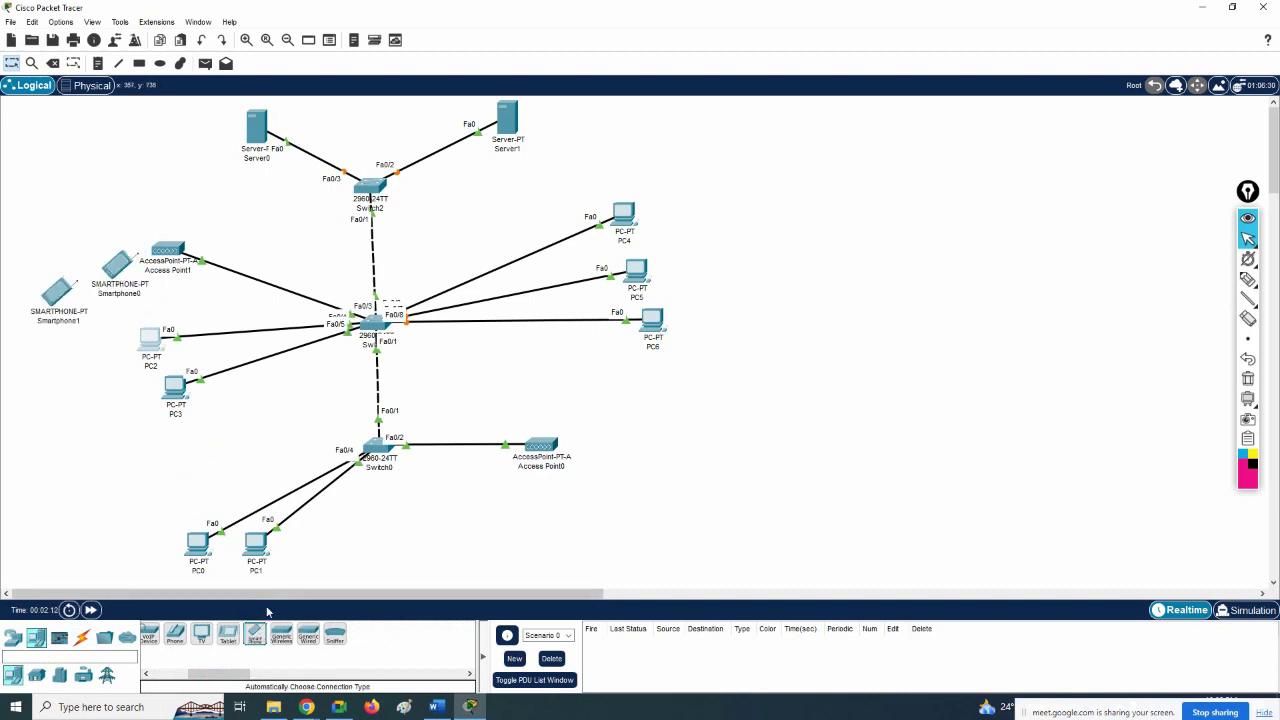
{"action": "left_click_drag", "start_coordinate": [255, 635], "coordinate": [594, 490]}
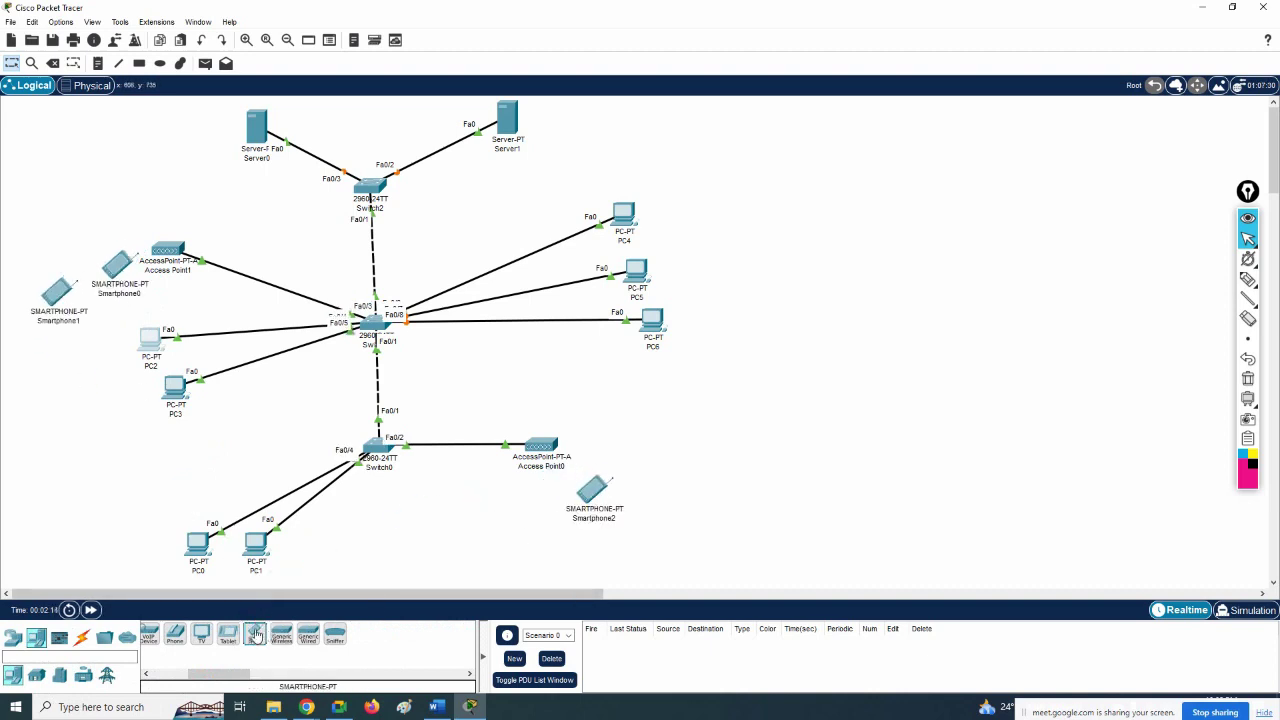
{"action": "left_click_drag", "start_coordinate": [255, 635], "coordinate": [630, 455]}
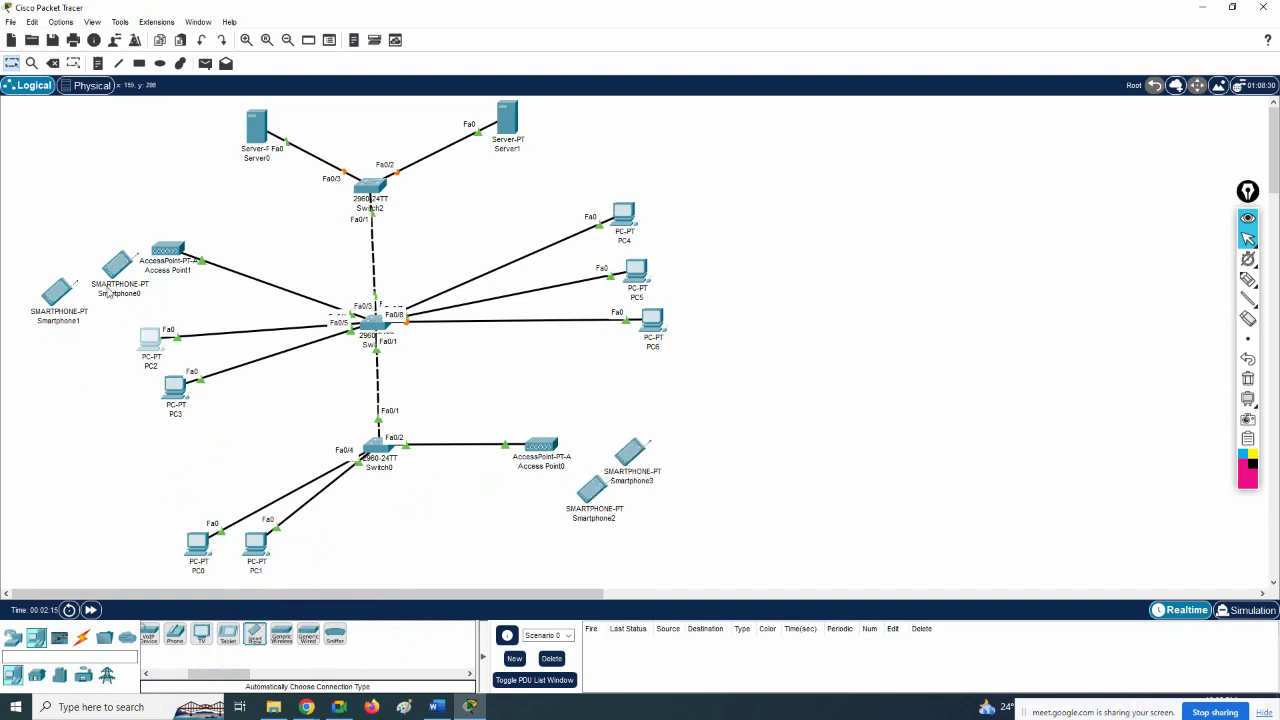
{"action": "left_click_drag", "start_coordinate": [116, 268], "coordinate": [123, 224]}
{"action": "left_click_drag", "start_coordinate": [57, 290], "coordinate": [118, 283]}
{"action": "left_click_drag", "start_coordinate": [123, 222], "coordinate": [78, 212]}
{"action": "left_click_drag", "start_coordinate": [118, 283], "coordinate": [170, 265]}
{"action": "double_click", "coordinate": [168, 255]}
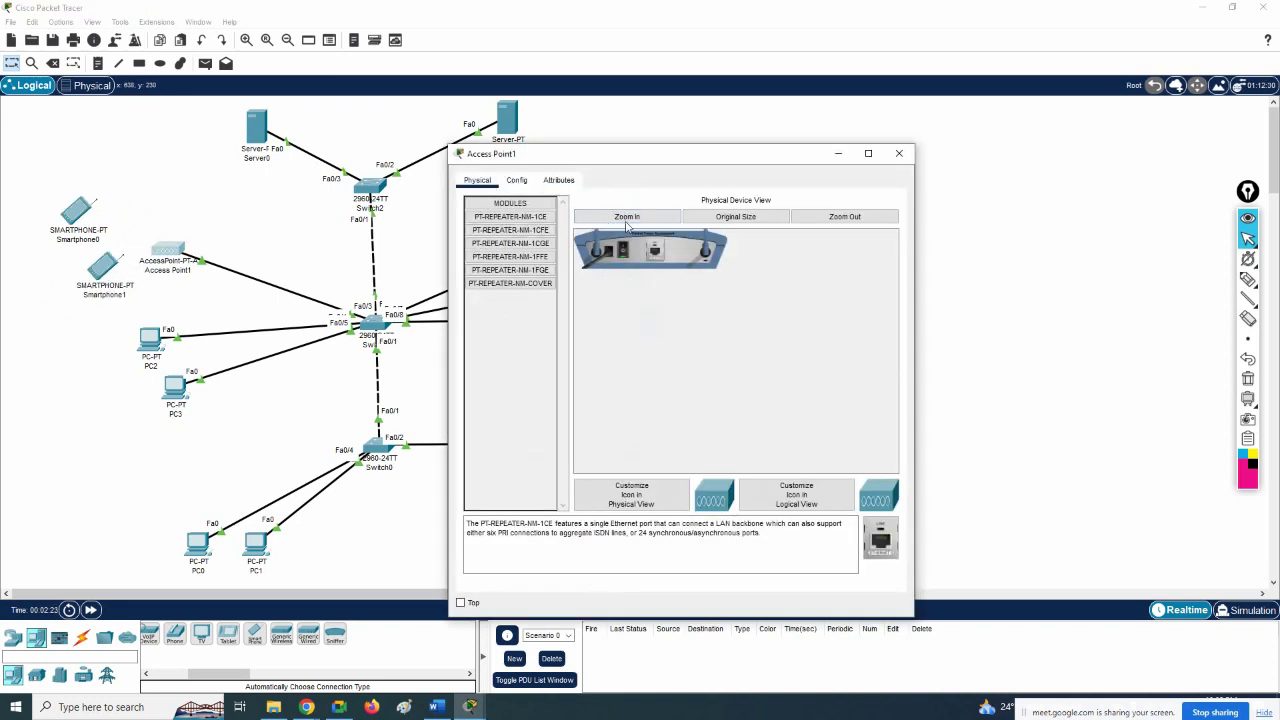
{"action": "left_click", "coordinate": [899, 153]}
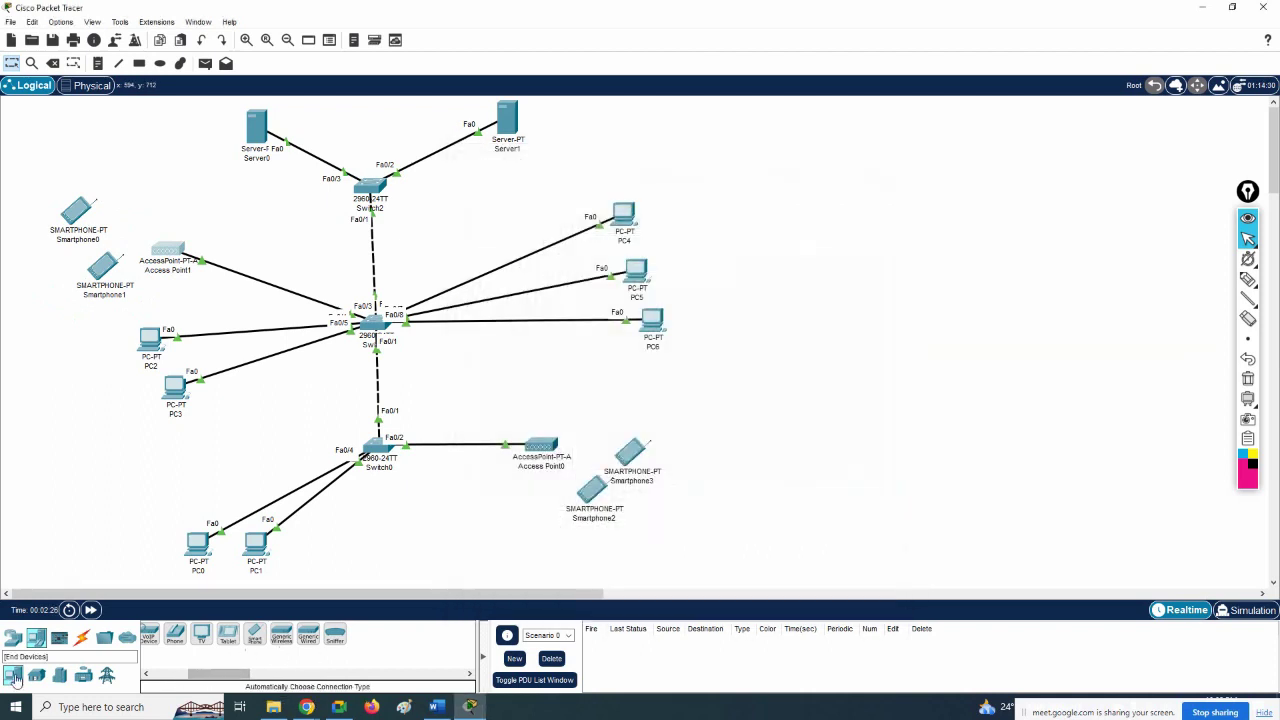
Step: Place an AccessPoint-PT-N, Access Point2, near the lower smartphones and request its deletion
{"action": "left_click", "coordinate": [13, 637]}
{"action": "left_click", "coordinate": [83, 677]}
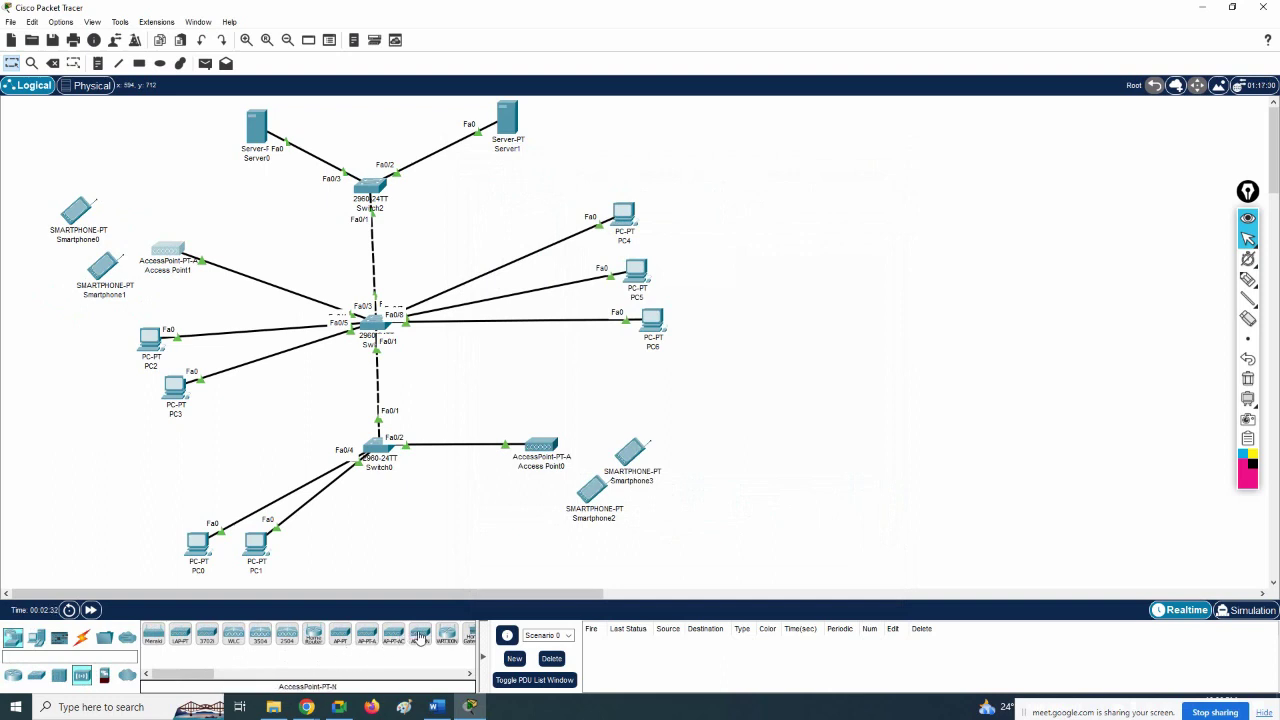
{"action": "left_click_drag", "start_coordinate": [420, 641], "coordinate": [558, 392]}
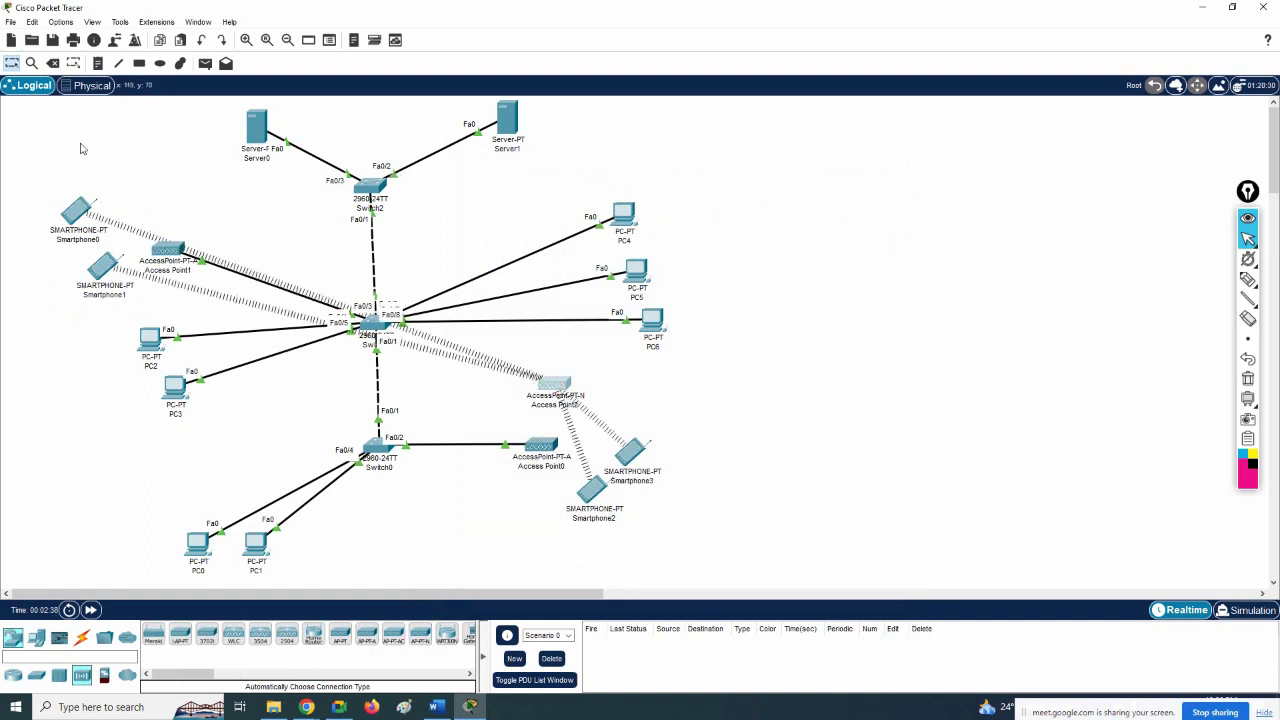
{"action": "key", "text": "Delete"}
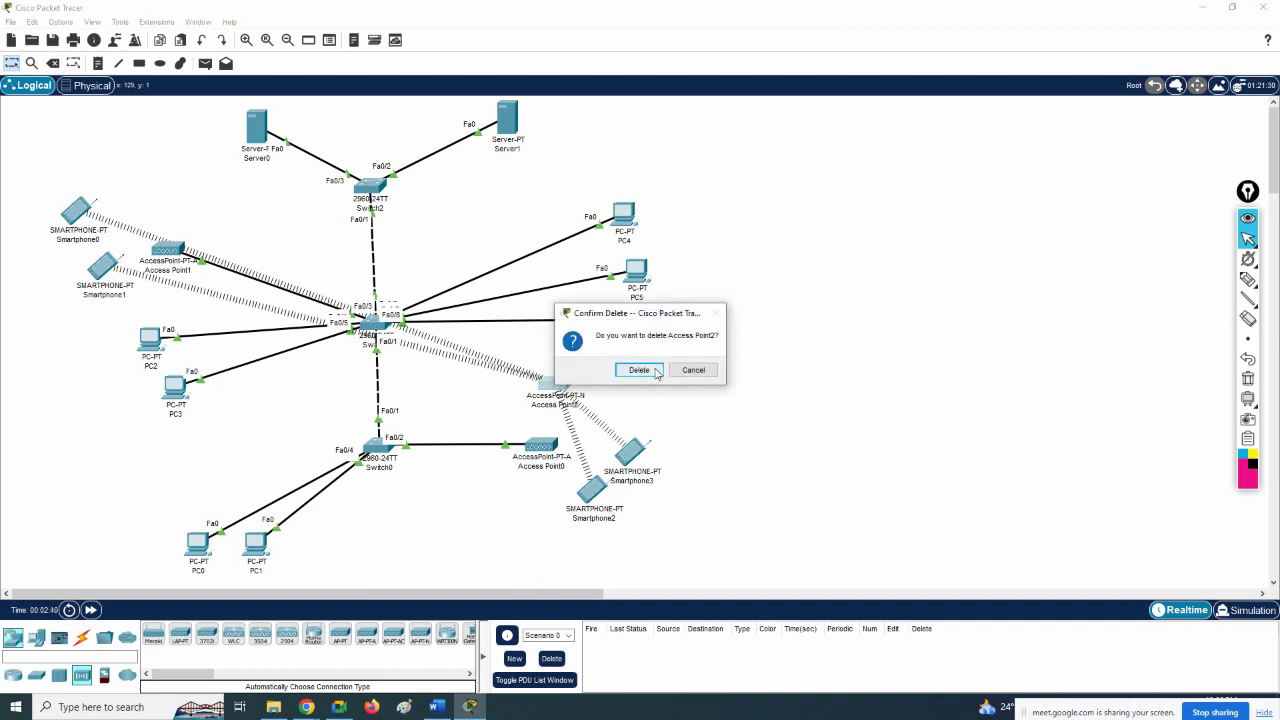
Step: Keep Access Point2, delete Access Point0 and Access Point1, and reposition Access Point2
{"action": "left_click", "coordinate": [657, 373]}
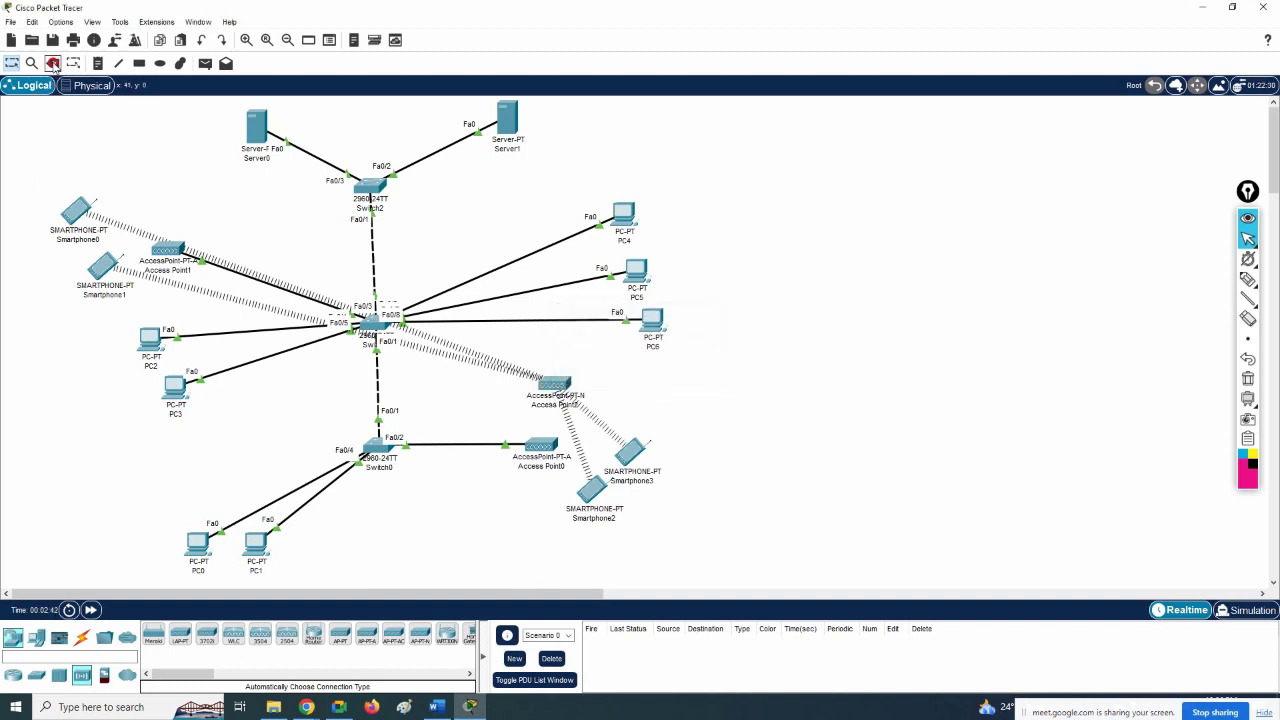
{"action": "left_click", "coordinate": [53, 63]}
{"action": "left_click", "coordinate": [540, 445]}
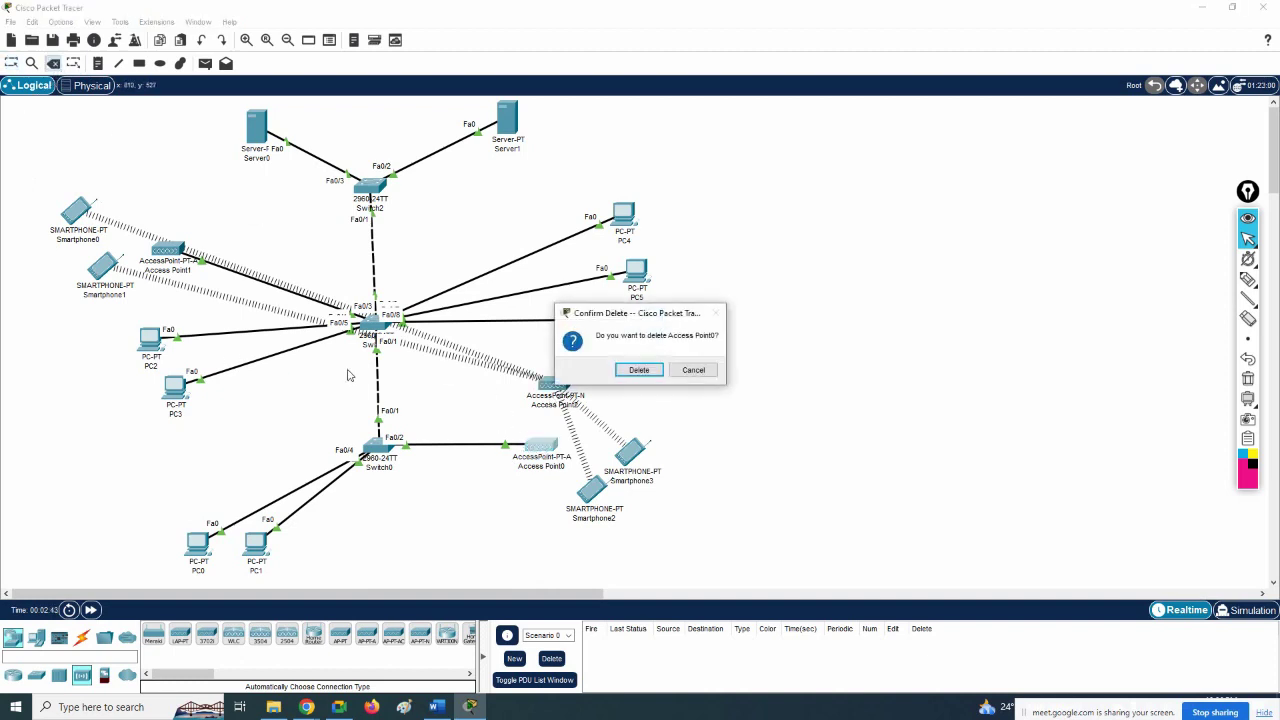
{"action": "left_click", "coordinate": [641, 372]}
{"action": "left_click", "coordinate": [166, 250]}
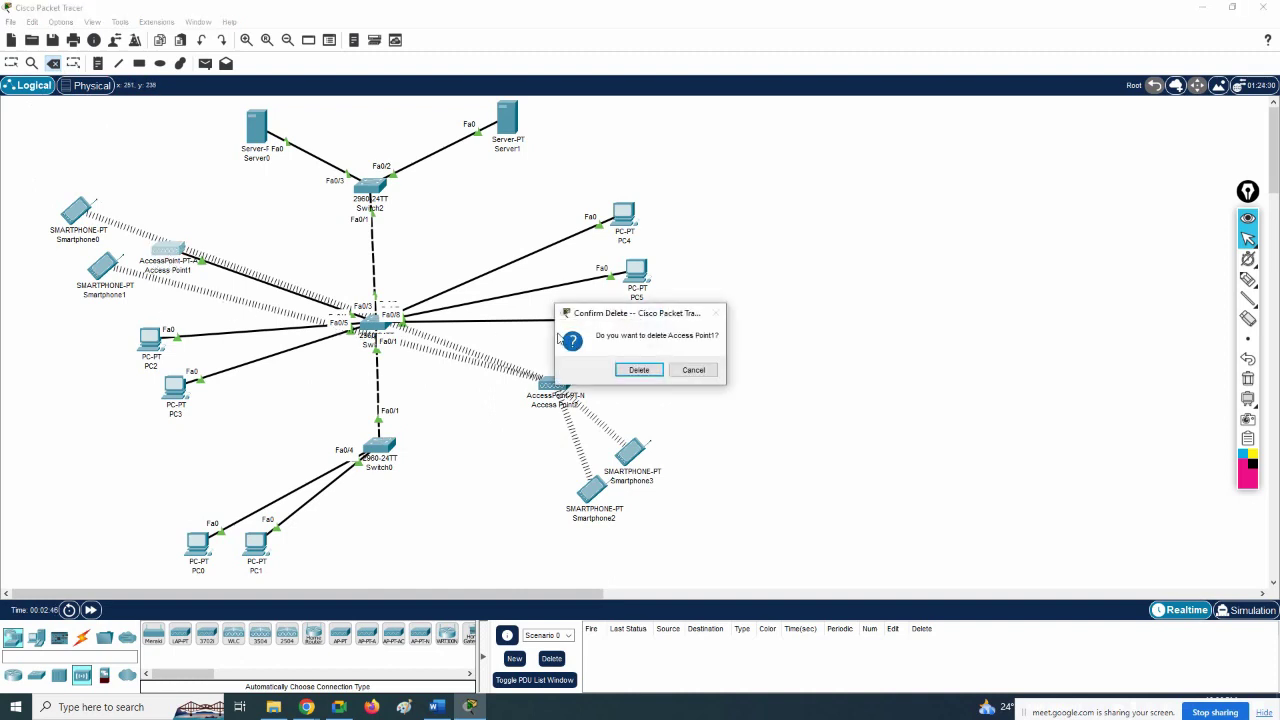
{"action": "left_click", "coordinate": [638, 371]}
{"action": "left_click", "coordinate": [12, 64]}
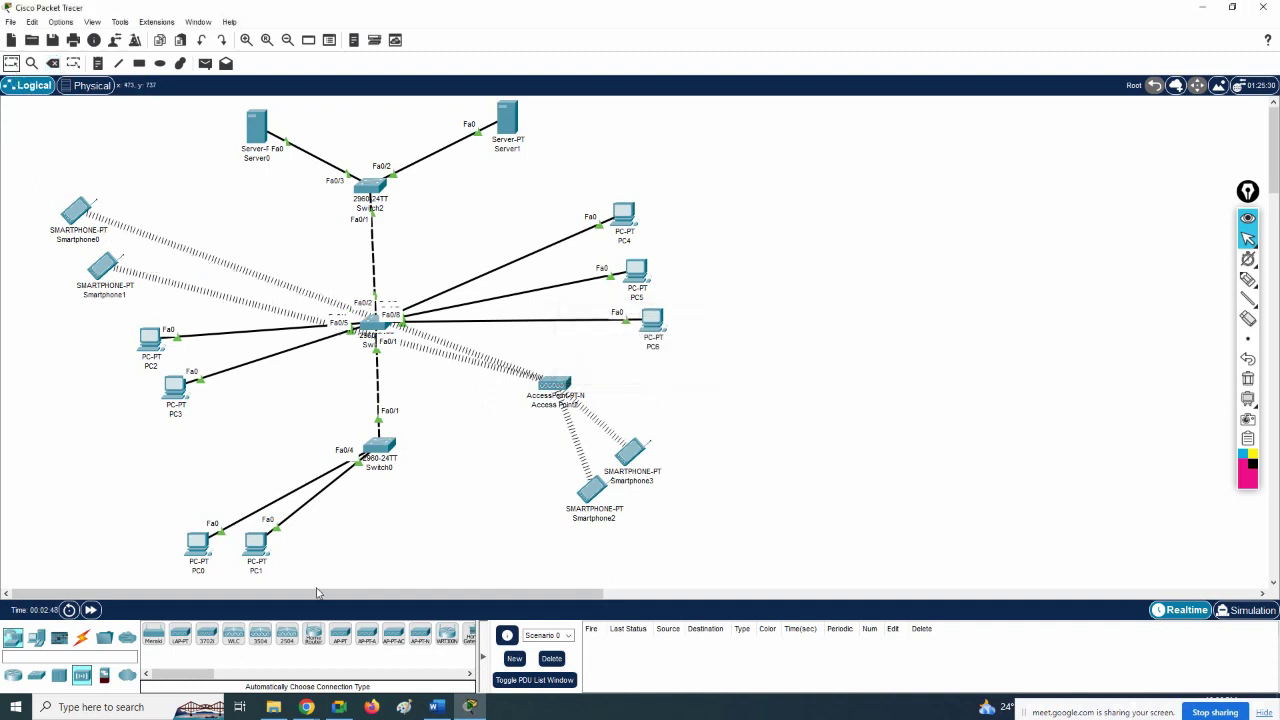
{"action": "left_click_drag", "start_coordinate": [556, 385], "coordinate": [544, 418]}
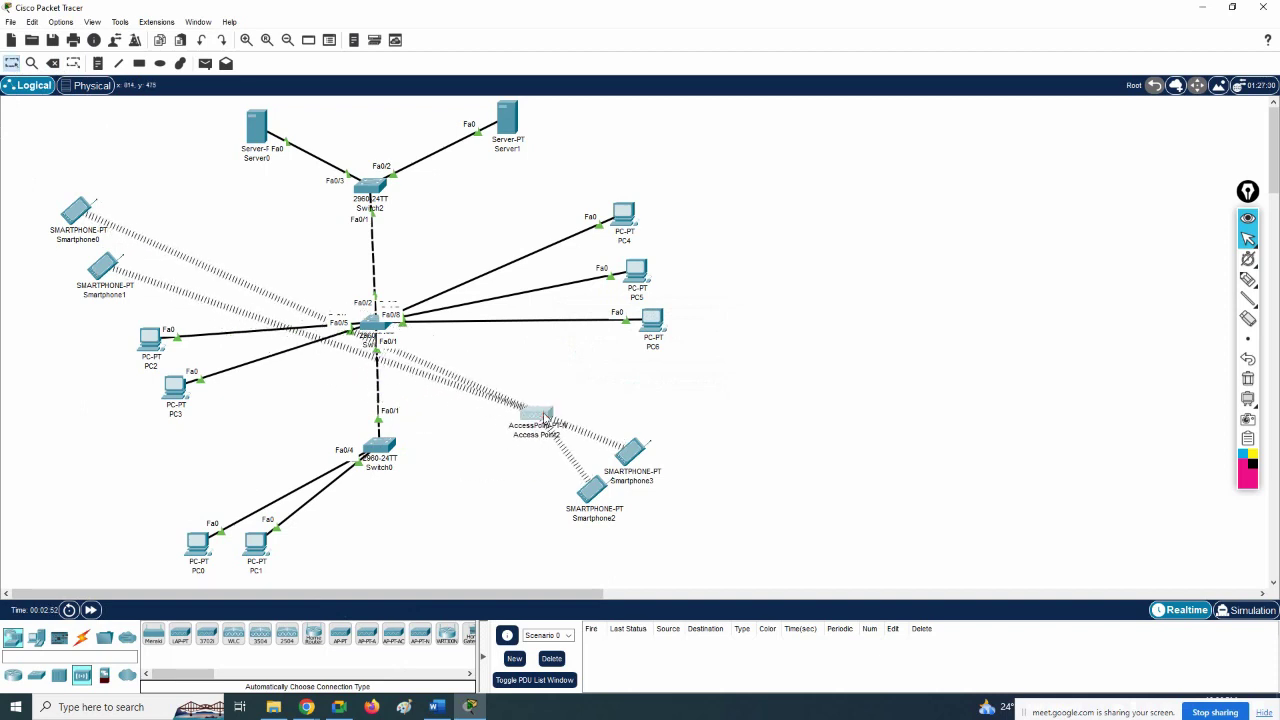
Step: Reposition Smartphone2, Smartphone3 and Access Point2, and add Access Point3 left of Switch1
{"action": "left_click_drag", "start_coordinate": [586, 484], "coordinate": [620, 516]}
{"action": "left_click_drag", "start_coordinate": [632, 452], "coordinate": [702, 430]}
{"action": "left_click_drag", "start_coordinate": [562, 428], "coordinate": [564, 485]}
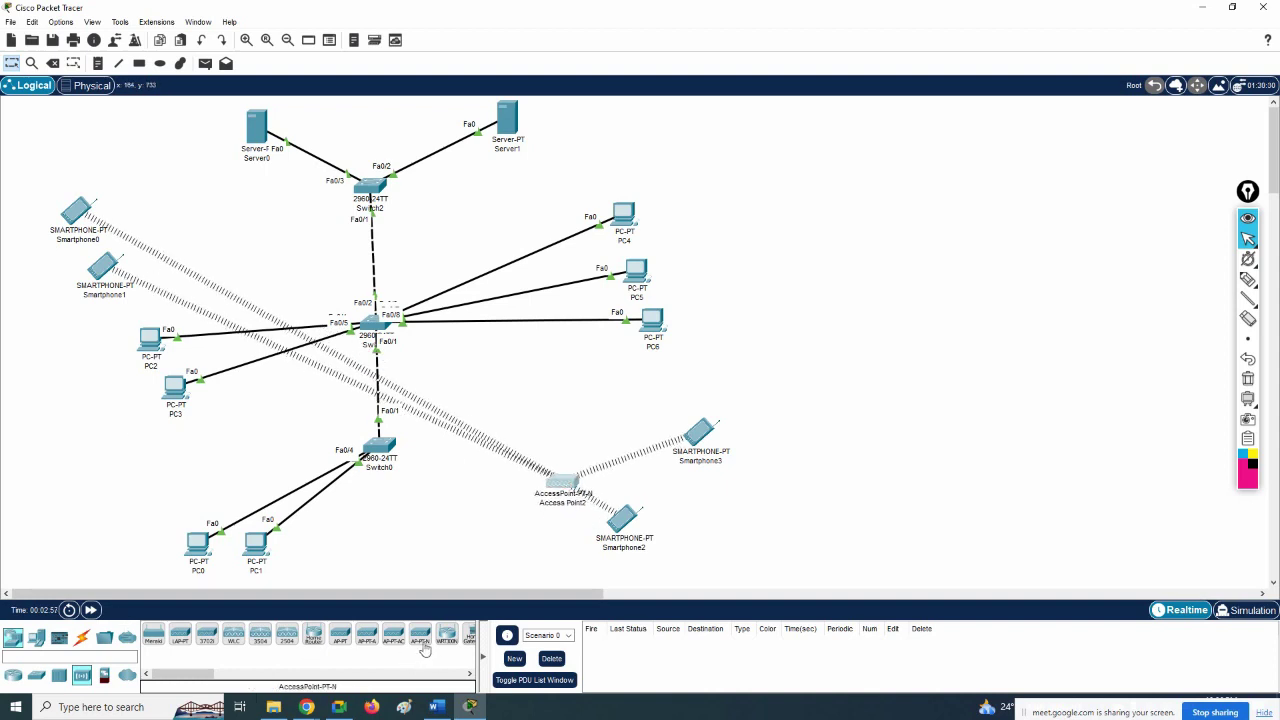
{"action": "left_click_drag", "start_coordinate": [420, 633], "coordinate": [270, 280]}
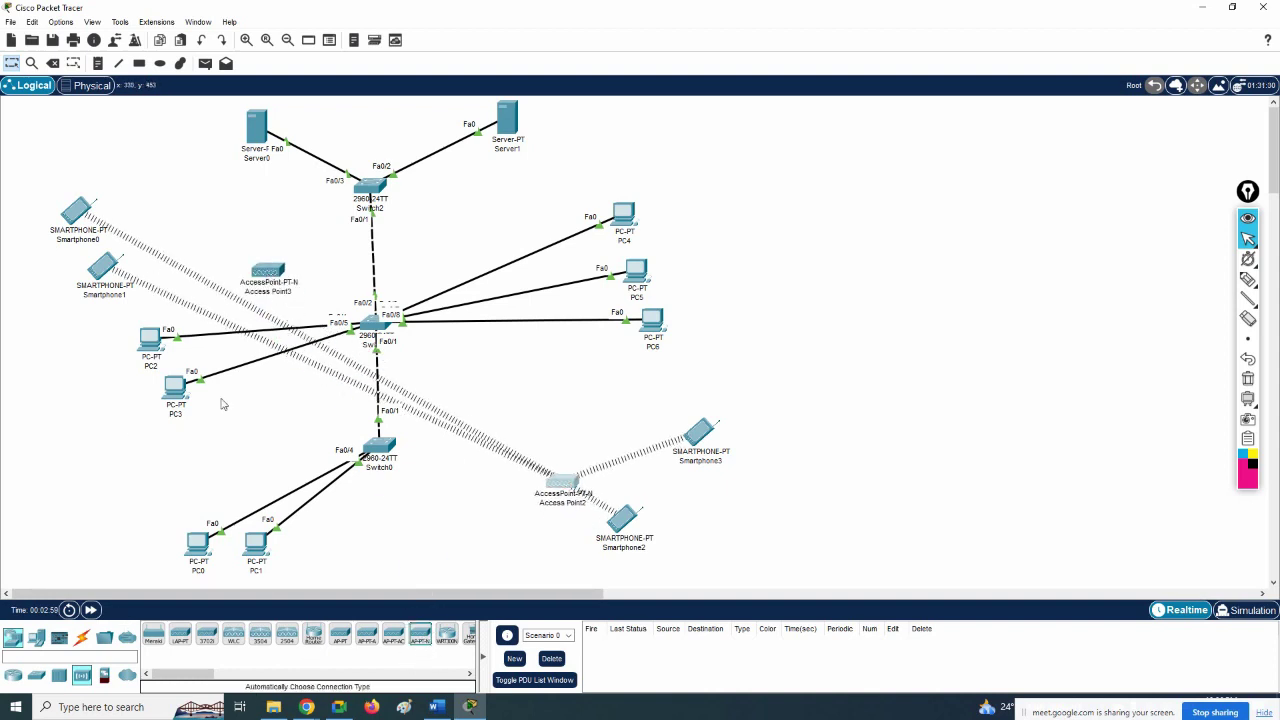
Step: Cable Switch0 to Access Point2 and Access Point3 to the central switch
{"action": "left_click", "coordinate": [81, 637]}
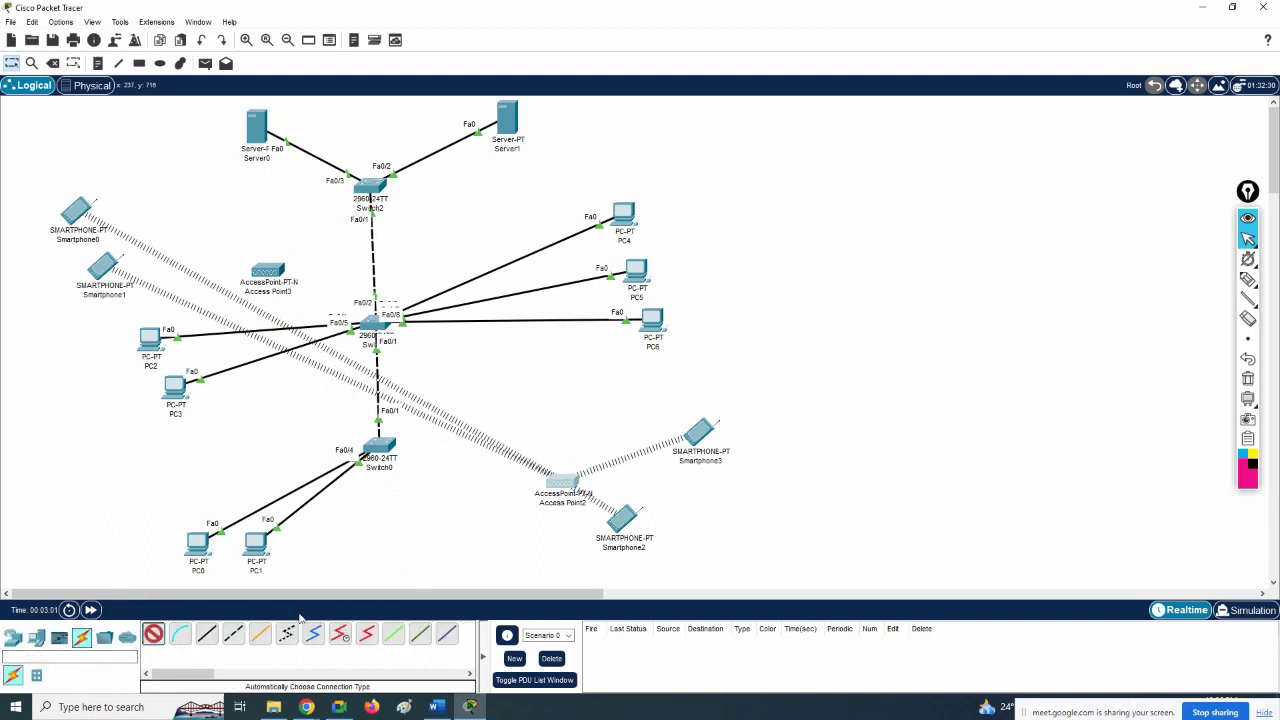
{"action": "left_click", "coordinate": [385, 447]}
{"action": "left_click", "coordinate": [564, 483]}
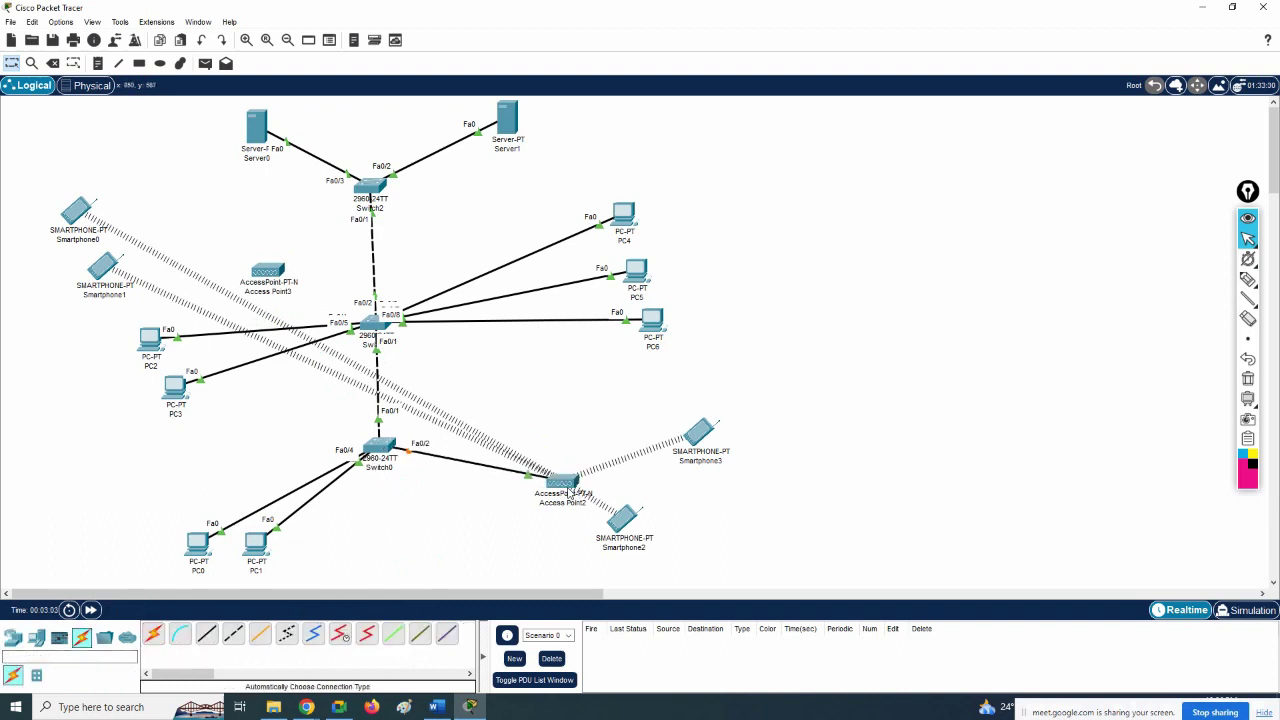
{"action": "left_click", "coordinate": [153, 634]}
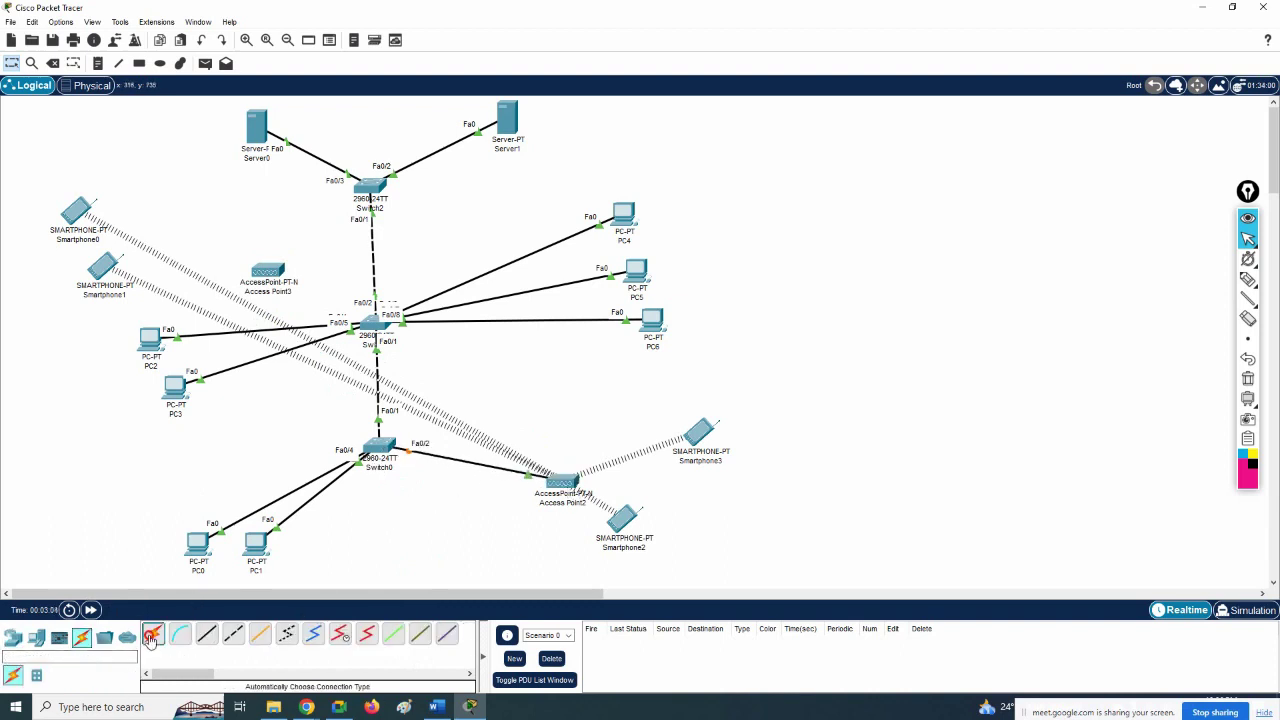
{"action": "left_click", "coordinate": [287, 277]}
{"action": "left_click", "coordinate": [373, 322]}
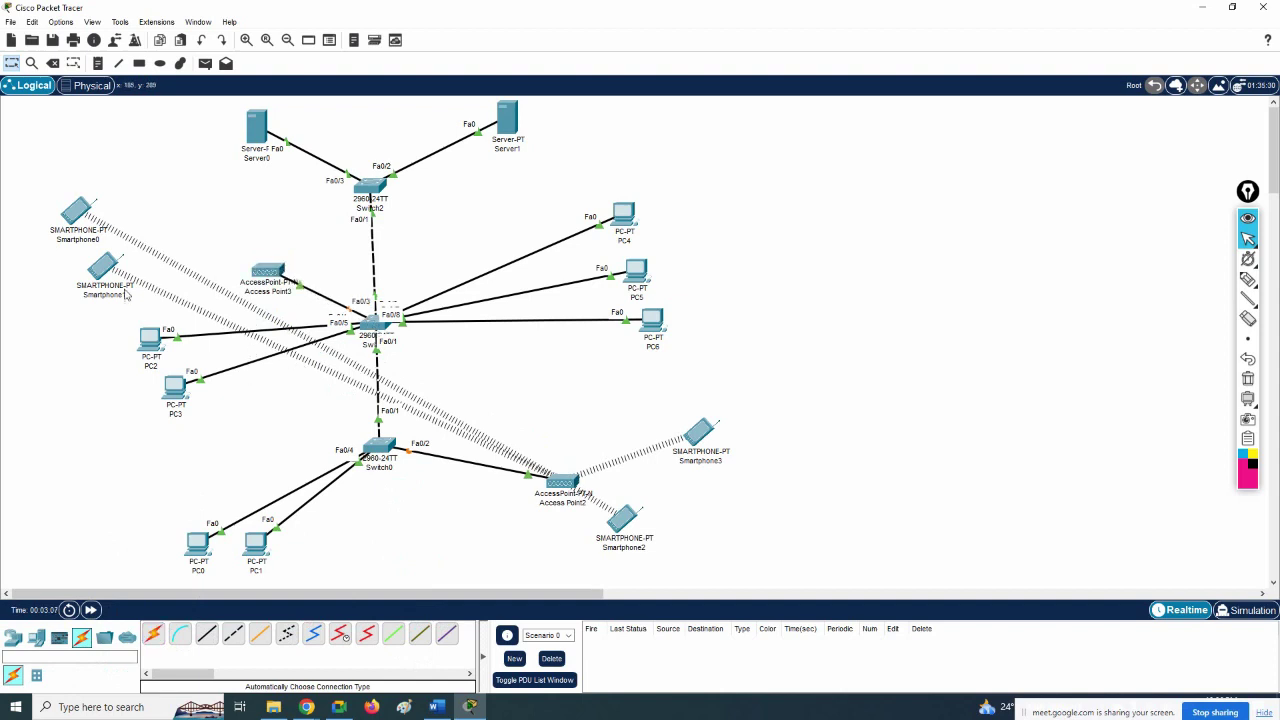
Step: Delete Smartphone0 and Smartphone1
{"action": "left_click_drag", "start_coordinate": [100, 266], "coordinate": [44, 268]}
{"action": "left_click_drag", "start_coordinate": [80, 212], "coordinate": [85, 197]}
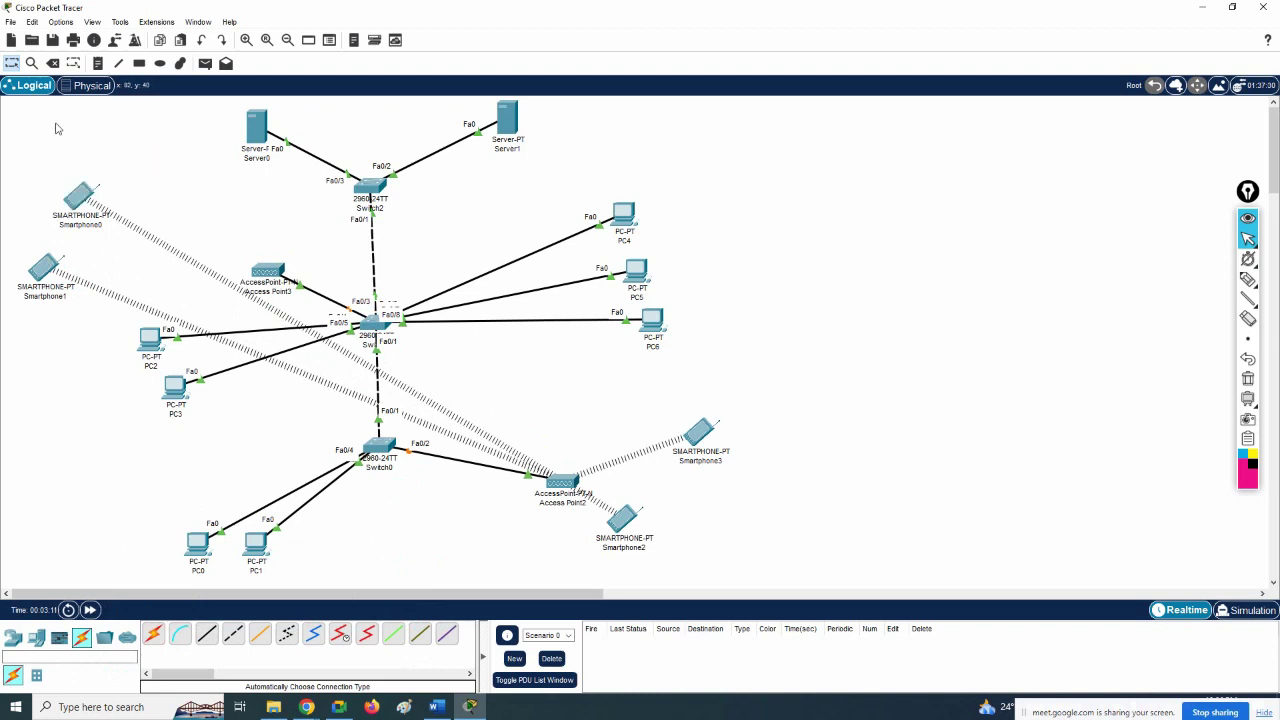
{"action": "left_click", "coordinate": [53, 63]}
{"action": "left_click", "coordinate": [80, 197]}
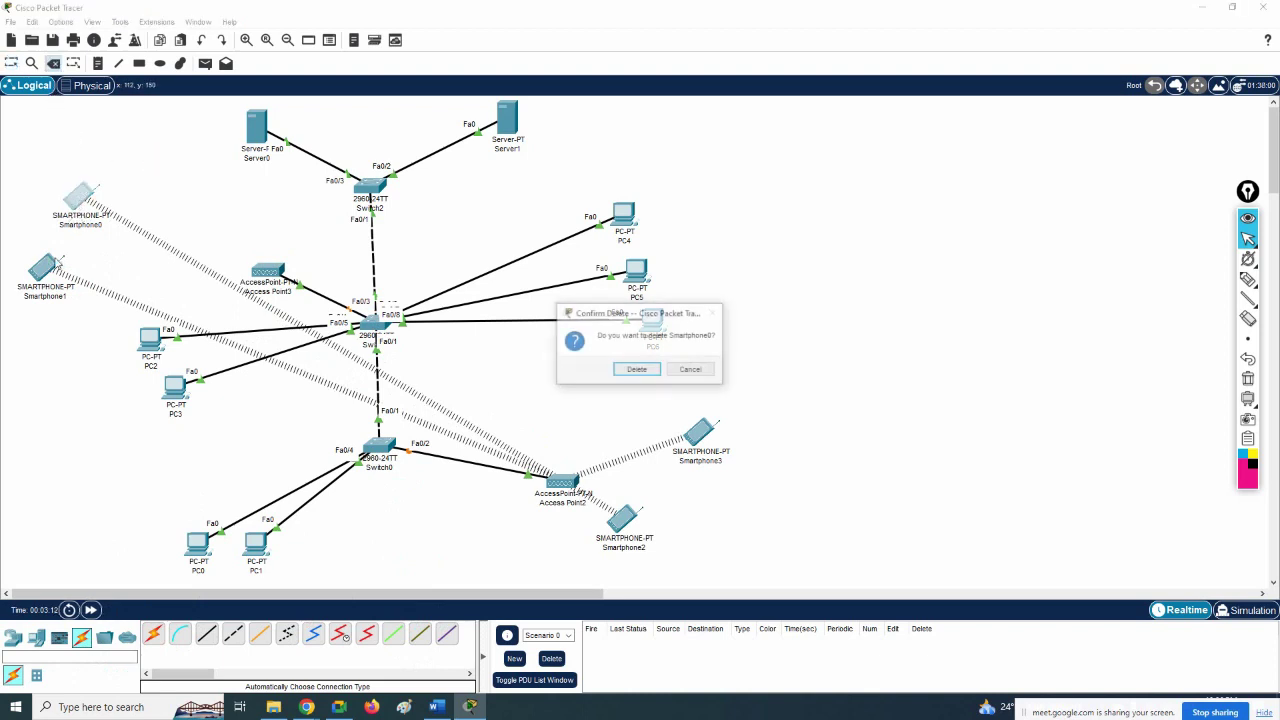
{"action": "left_click", "coordinate": [643, 370]}
{"action": "left_click", "coordinate": [42, 267]}
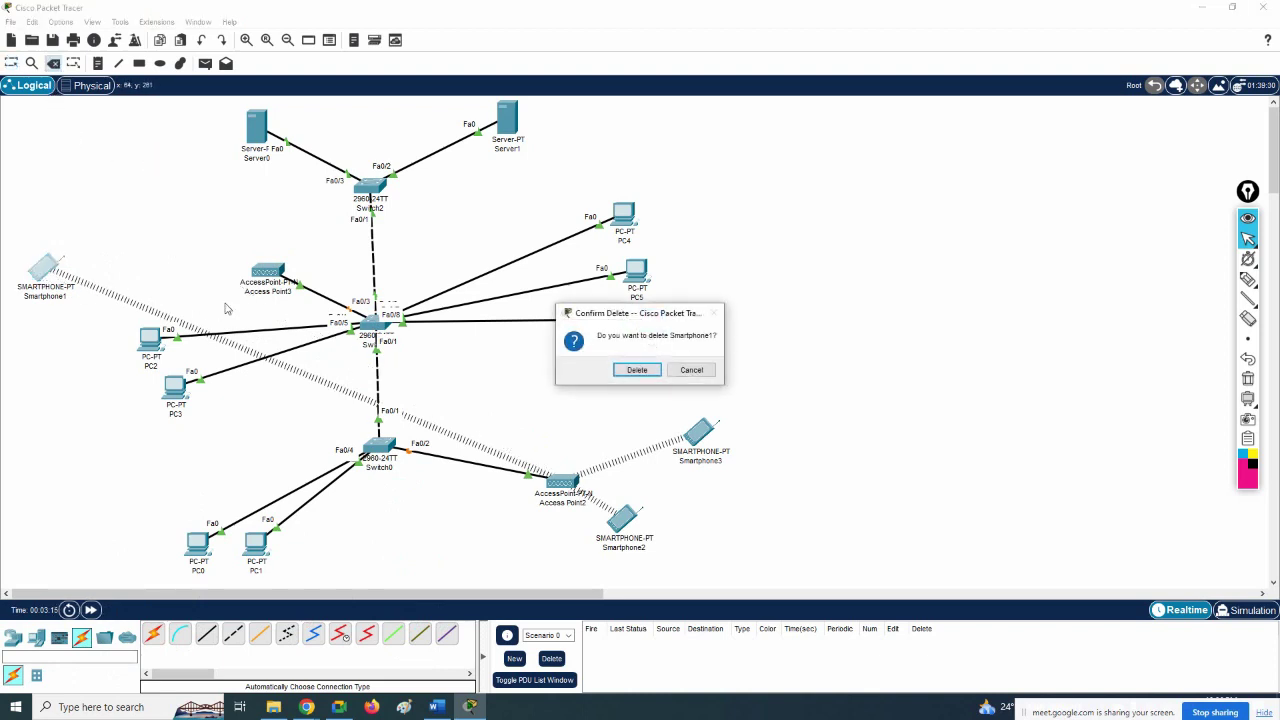
{"action": "left_click", "coordinate": [637, 370]}
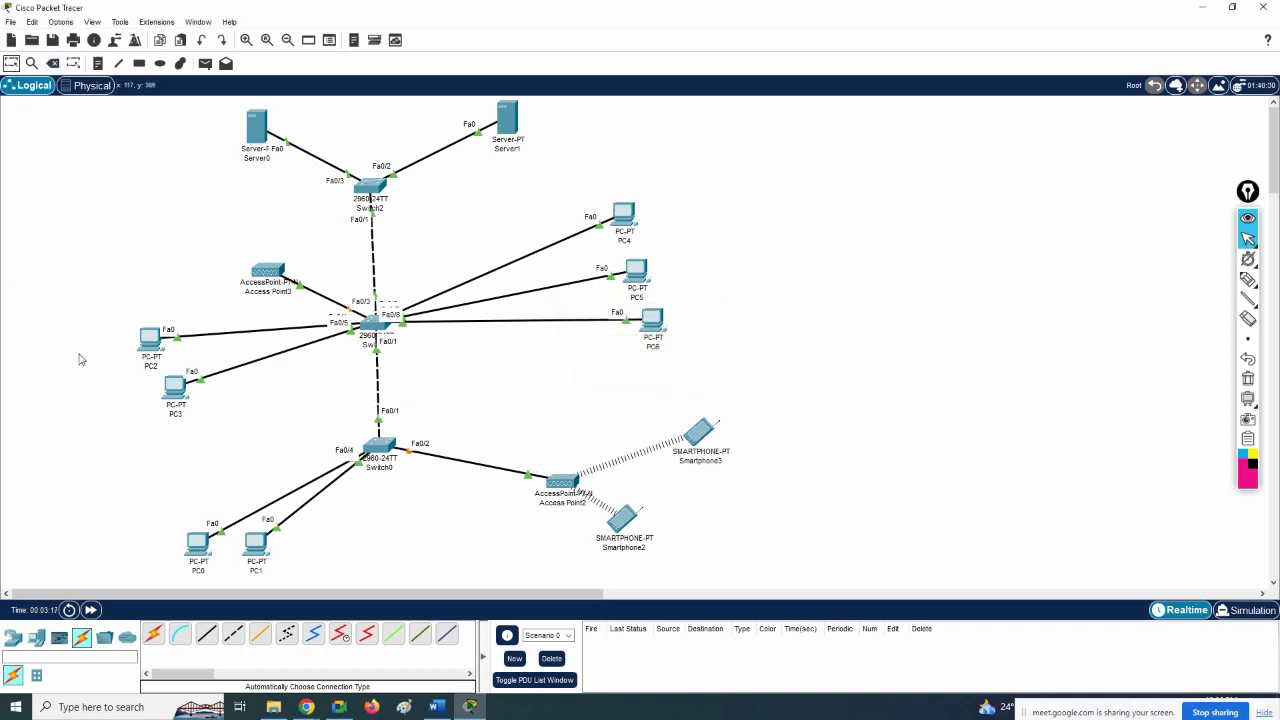
Step: Add Smartphone4 and Smartphone5 beside Access Point3
{"action": "left_click", "coordinate": [36, 637]}
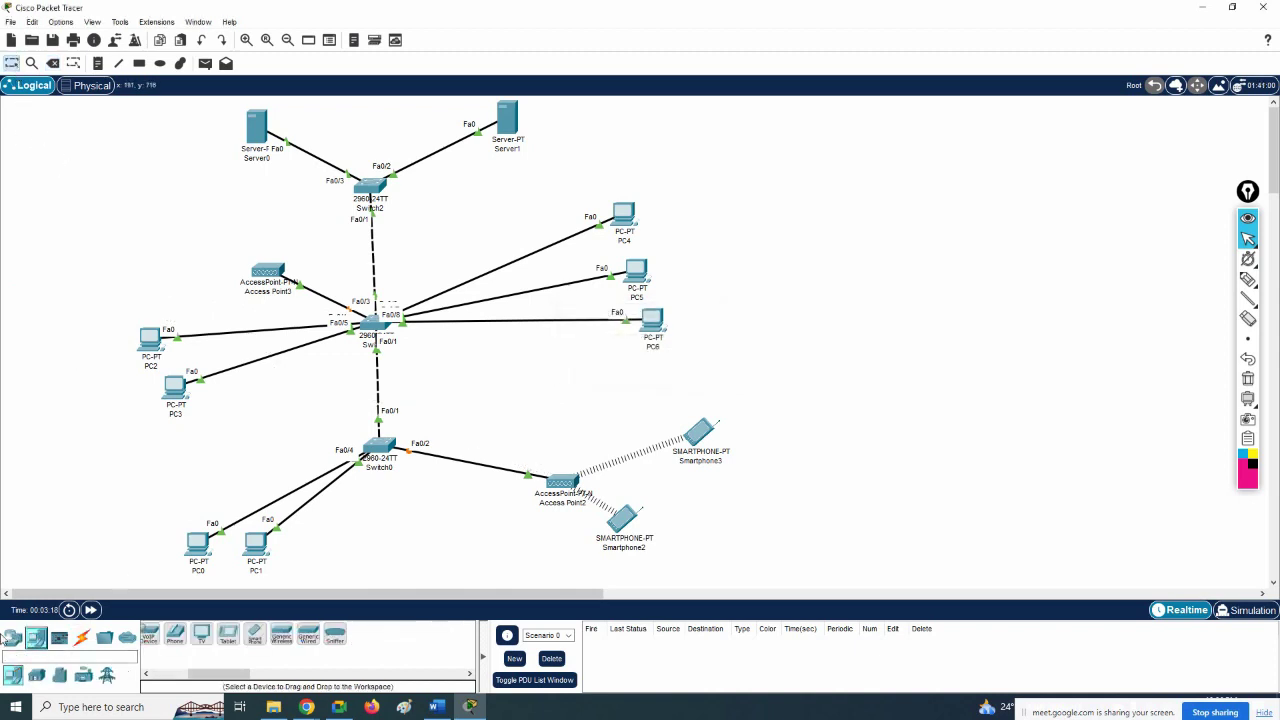
{"action": "left_click", "coordinate": [262, 637]}
{"action": "left_click", "coordinate": [205, 228]}
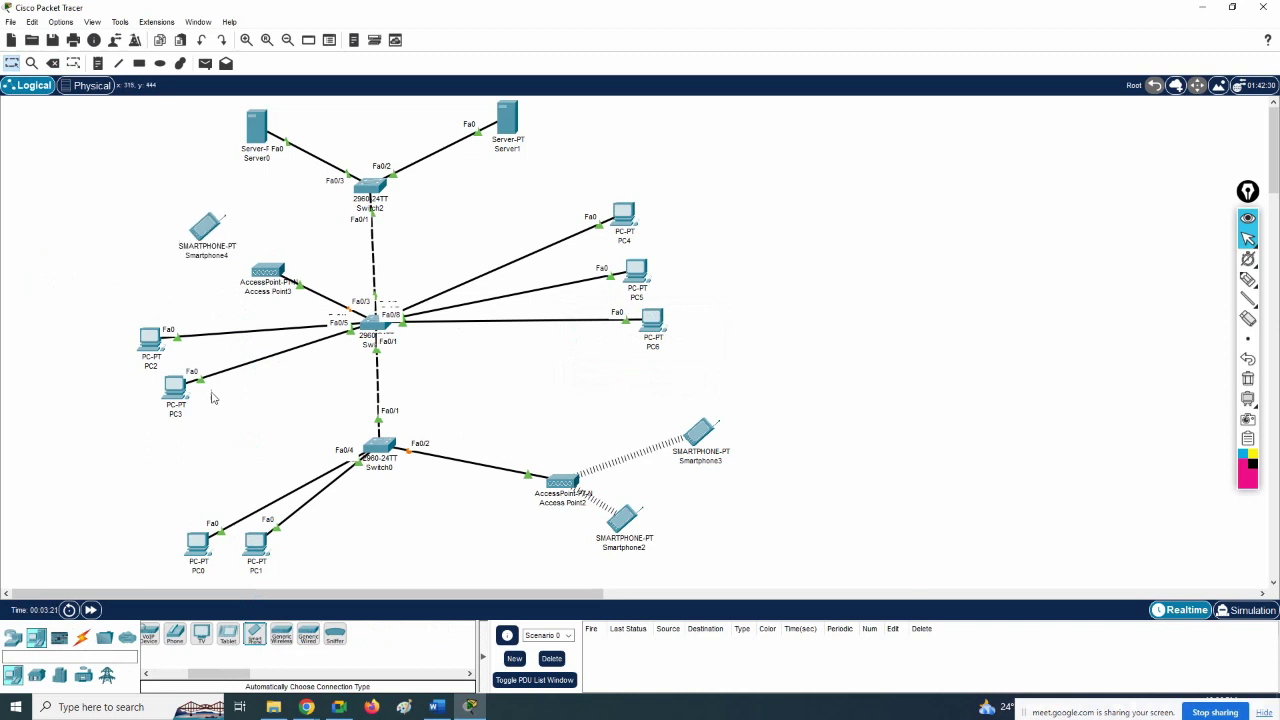
{"action": "left_click", "coordinate": [254, 637]}
{"action": "left_click", "coordinate": [205, 290]}
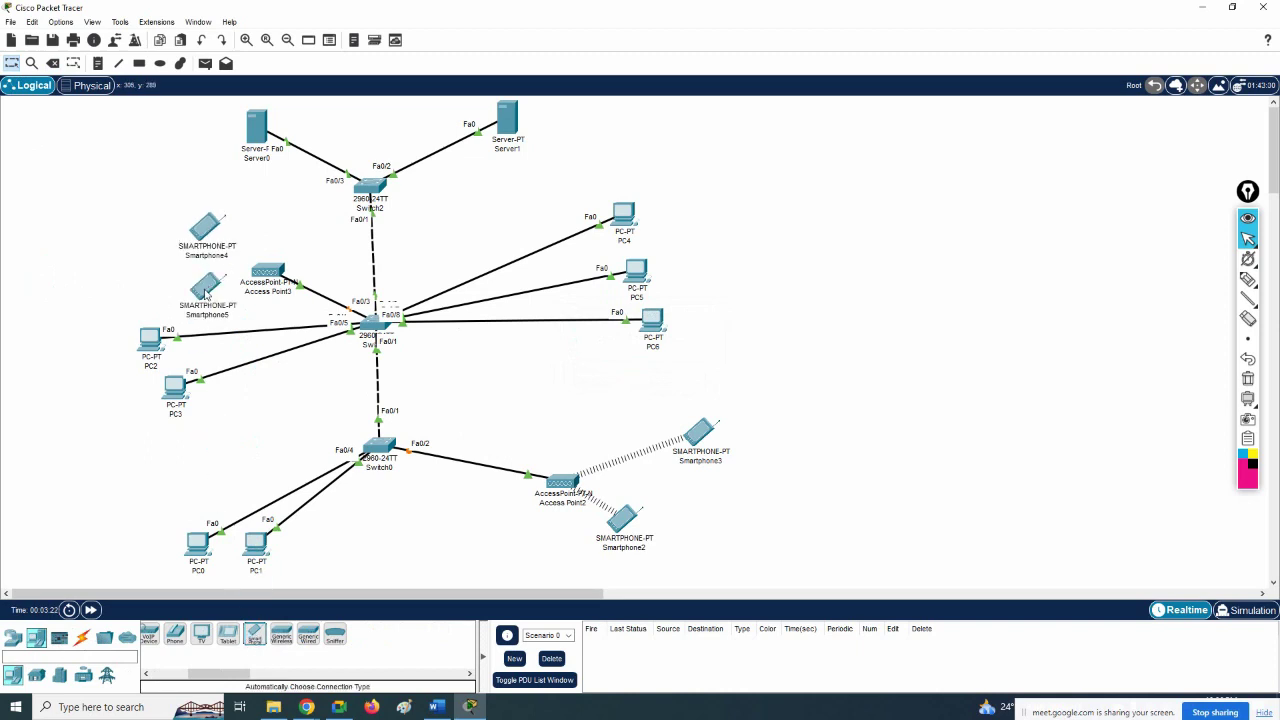
{"action": "left_click_drag", "start_coordinate": [190, 242], "coordinate": [192, 213]}
{"action": "left_click_drag", "start_coordinate": [205, 288], "coordinate": [160, 267]}
Step: Tidy the layout by moving PC0, PC1, Switch2, both servers and the central switch
{"action": "left_click_drag", "start_coordinate": [207, 548], "coordinate": [175, 478]}
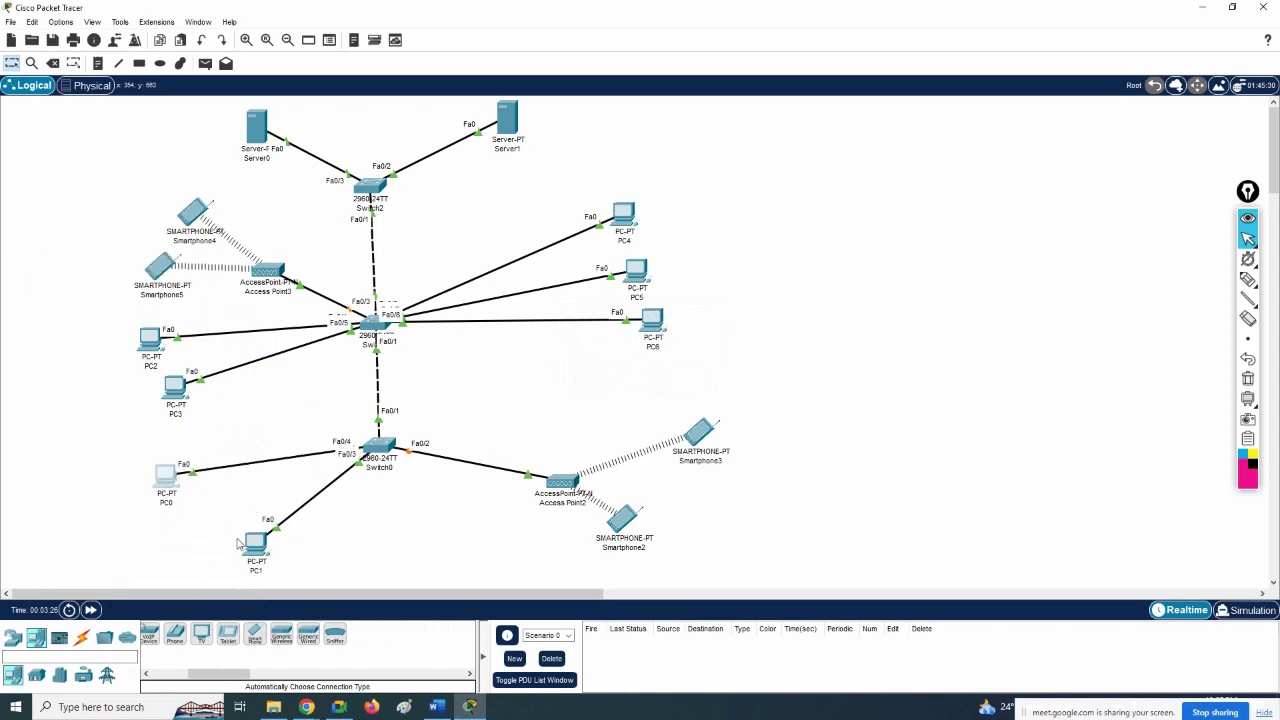
{"action": "left_click_drag", "start_coordinate": [245, 545], "coordinate": [222, 548]}
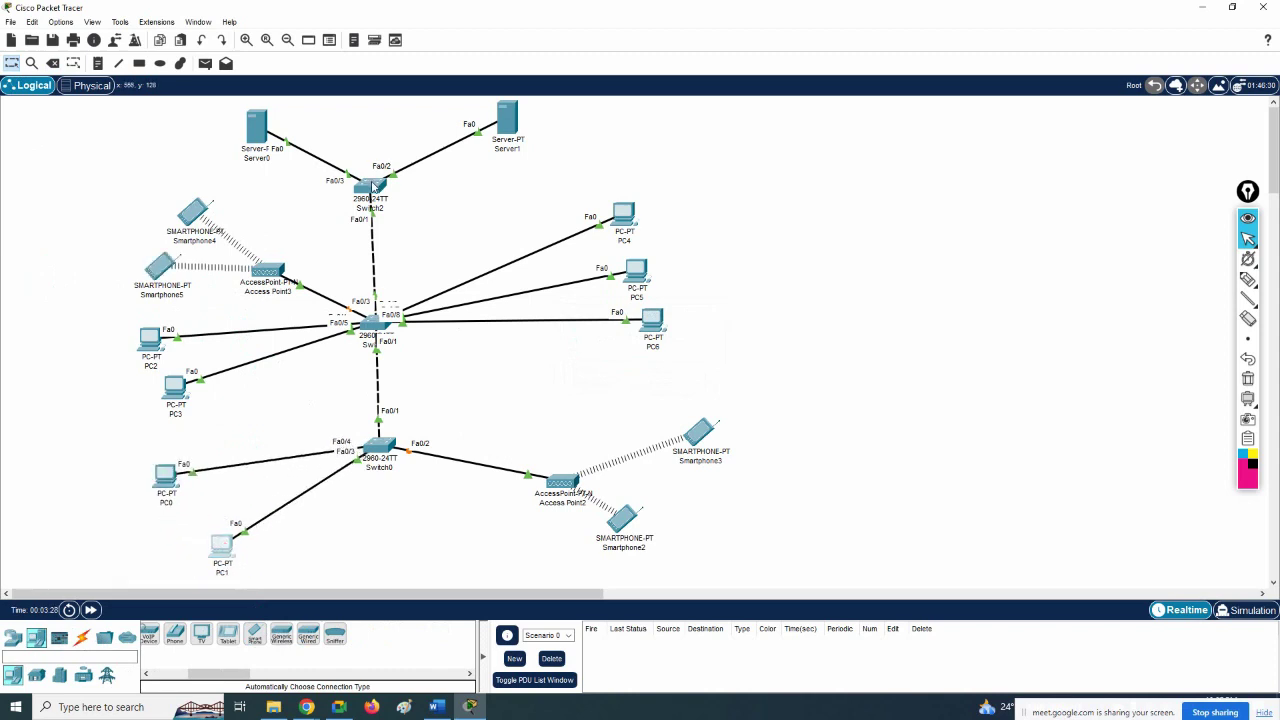
{"action": "left_click_drag", "start_coordinate": [372, 186], "coordinate": [370, 120]}
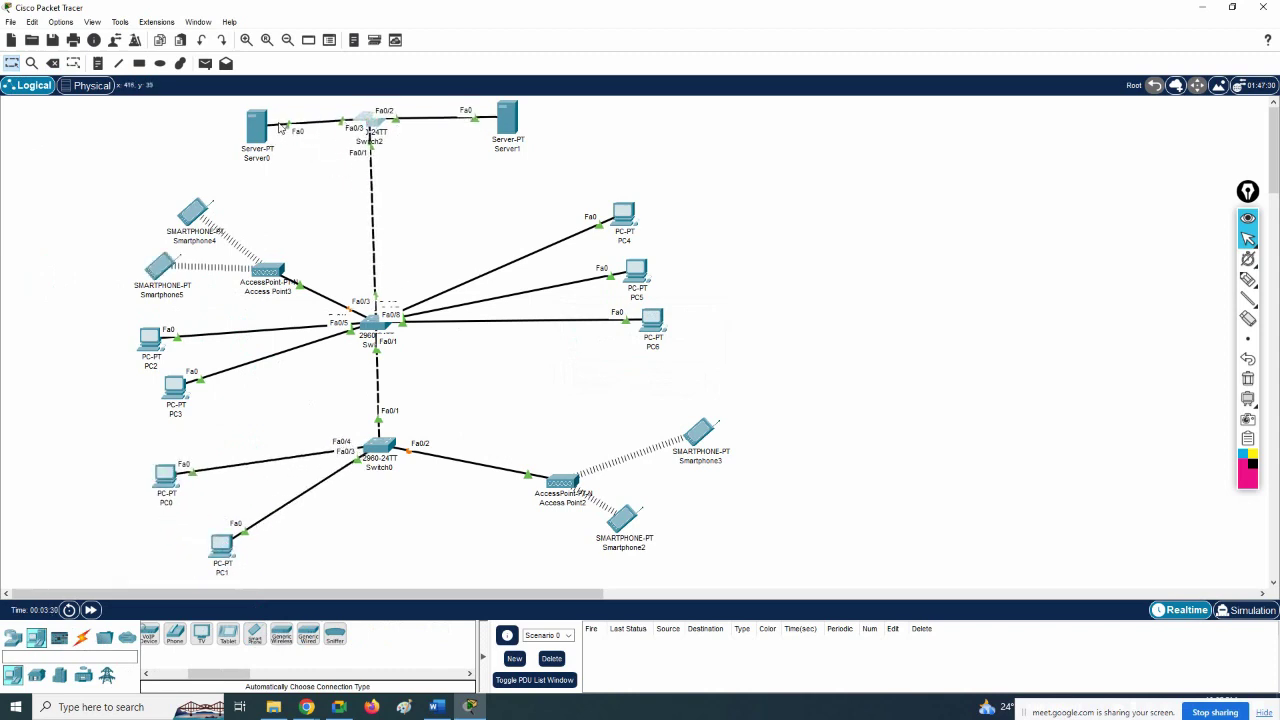
{"action": "left_click_drag", "start_coordinate": [257, 128], "coordinate": [228, 123]}
{"action": "left_click_drag", "start_coordinate": [507, 146], "coordinate": [536, 132]}
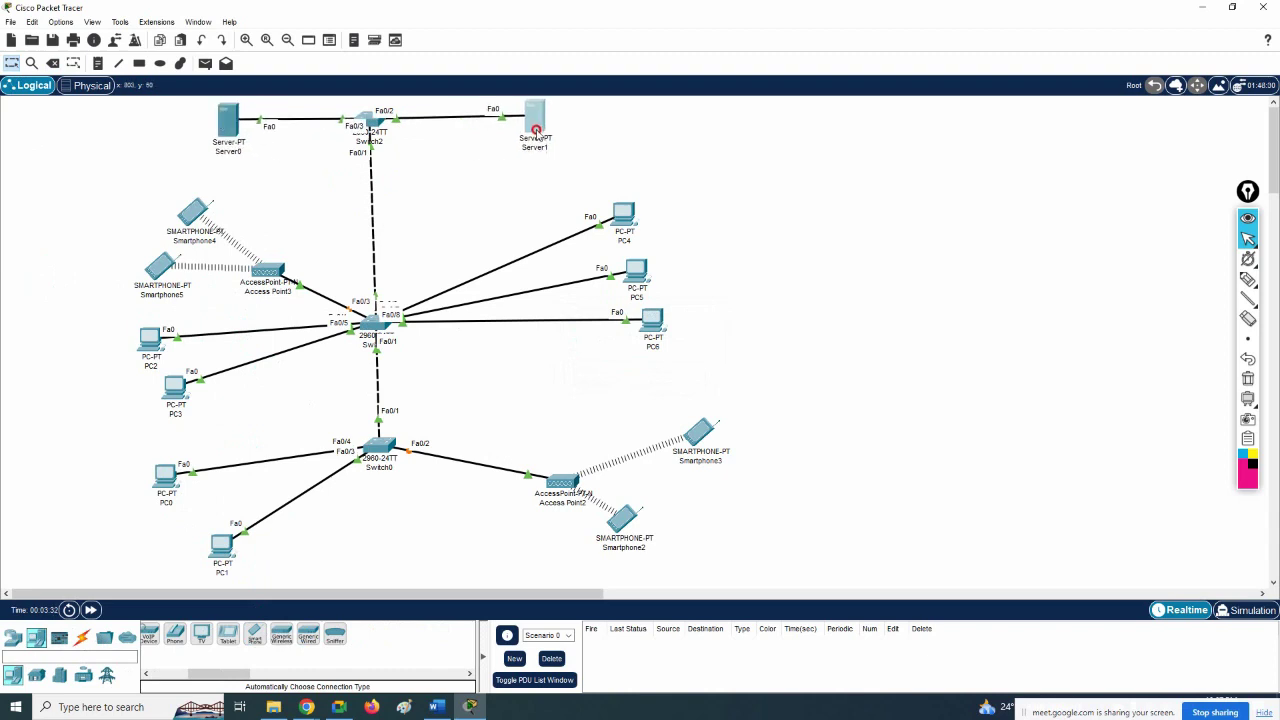
{"action": "left_click_drag", "start_coordinate": [381, 341], "coordinate": [378, 282]}
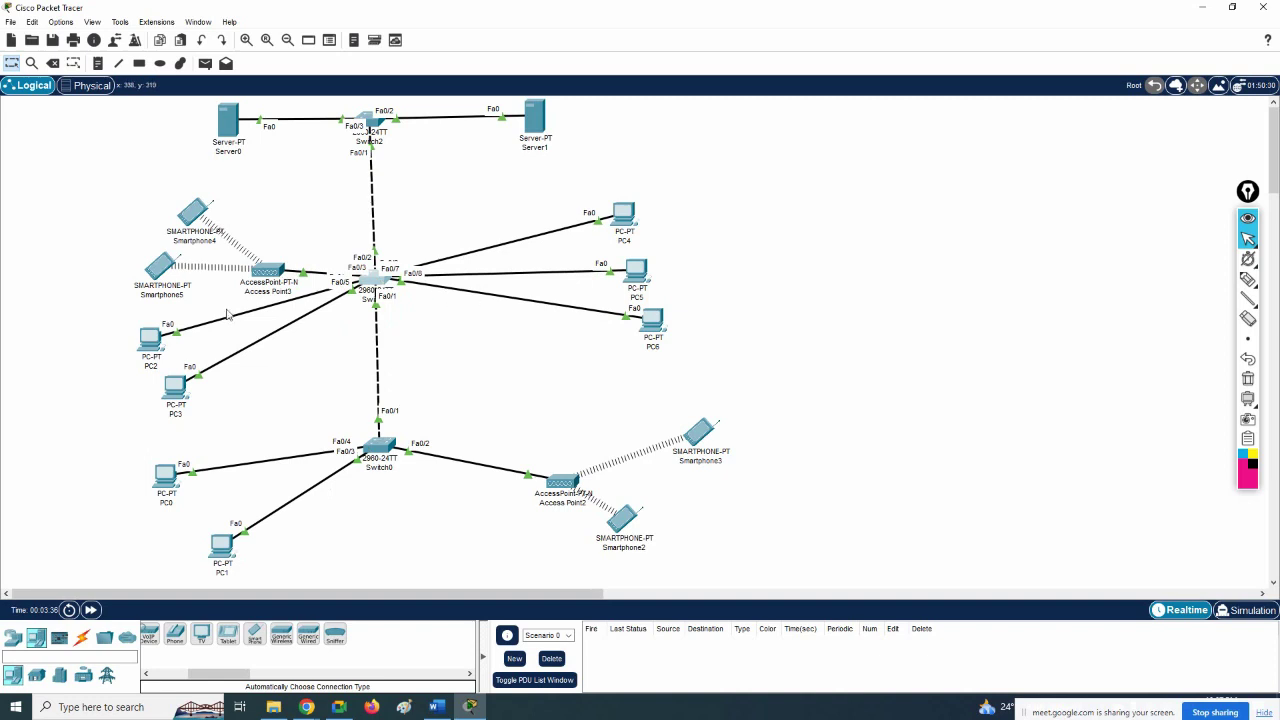
Step: Move Access Point3, Smartphone4 and Smartphone5 up to the far left
{"action": "left_click_drag", "start_coordinate": [281, 283], "coordinate": [246, 257]}
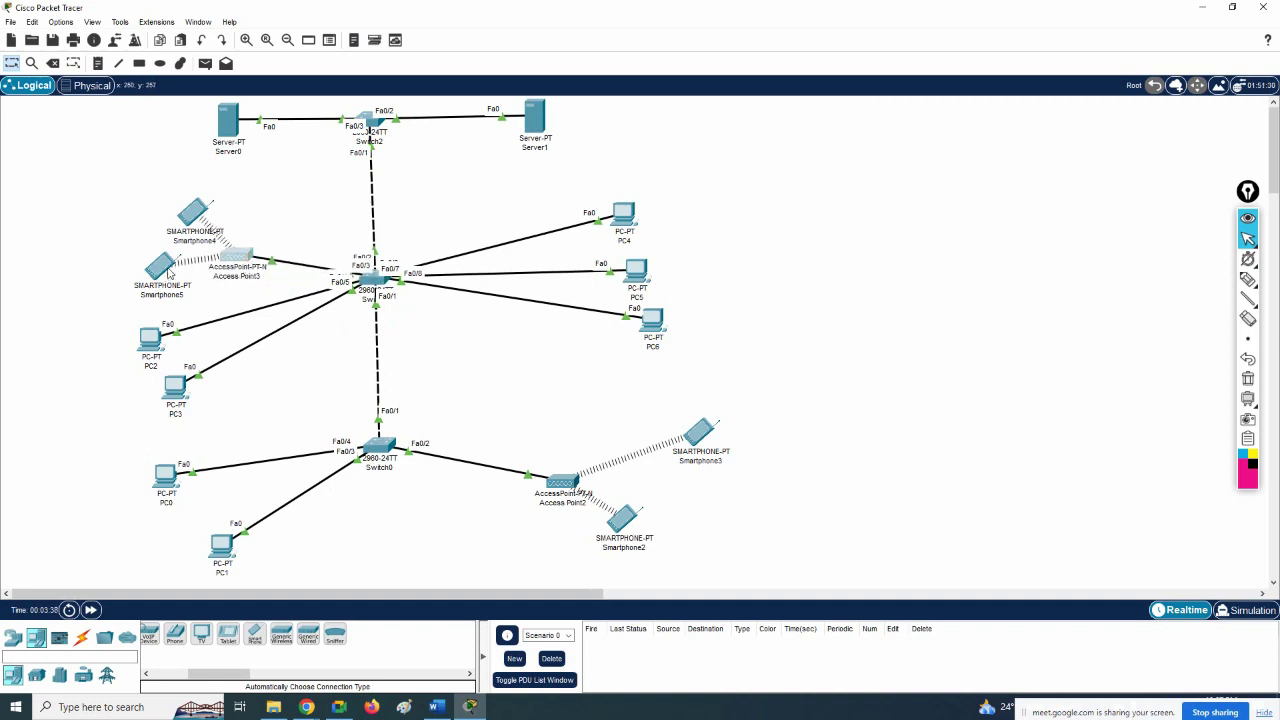
{"action": "left_click_drag", "start_coordinate": [170, 272], "coordinate": [98, 244]}
{"action": "left_click_drag", "start_coordinate": [199, 219], "coordinate": [133, 182]}
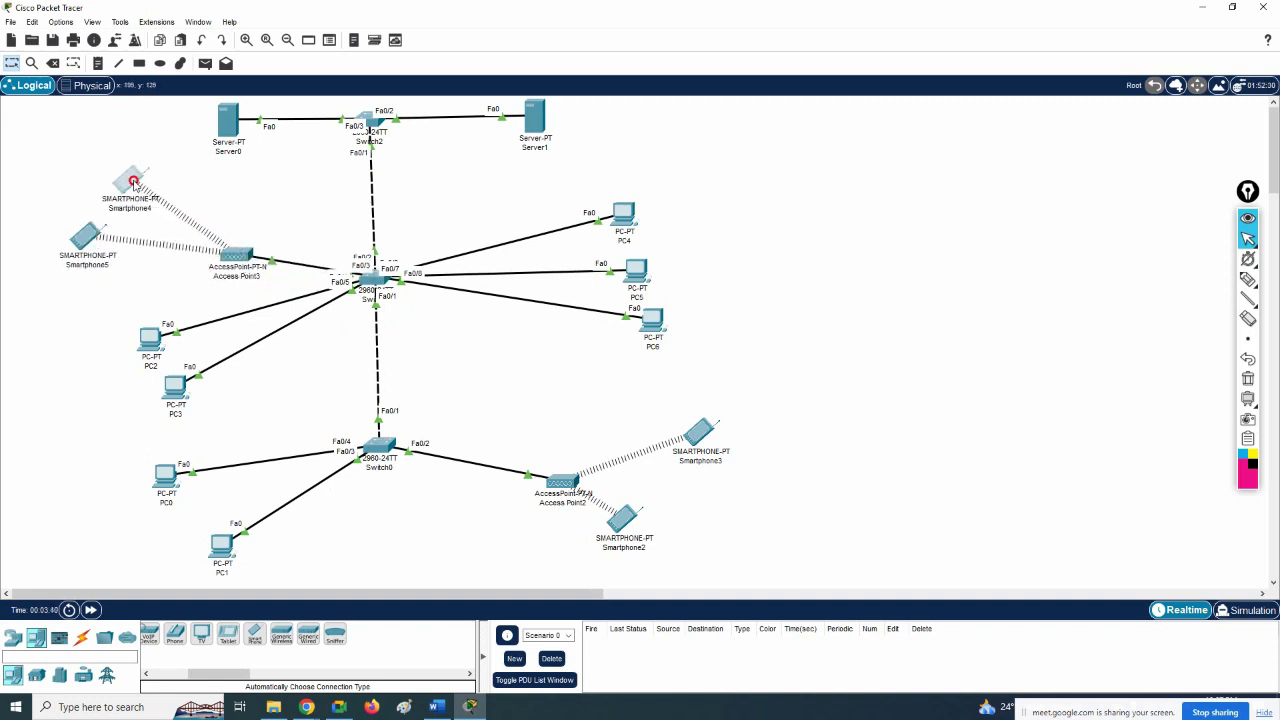
{"action": "mouse_move", "coordinate": [97, 237]}
{"action": "left_mouse_down"}
{"action": "mouse_move", "coordinate": [91, 251]}
{"action": "mouse_move", "coordinate": [104, 247]}
{"action": "left_mouse_up"}
{"action": "left_click_drag", "start_coordinate": [129, 180], "coordinate": [133, 168]}
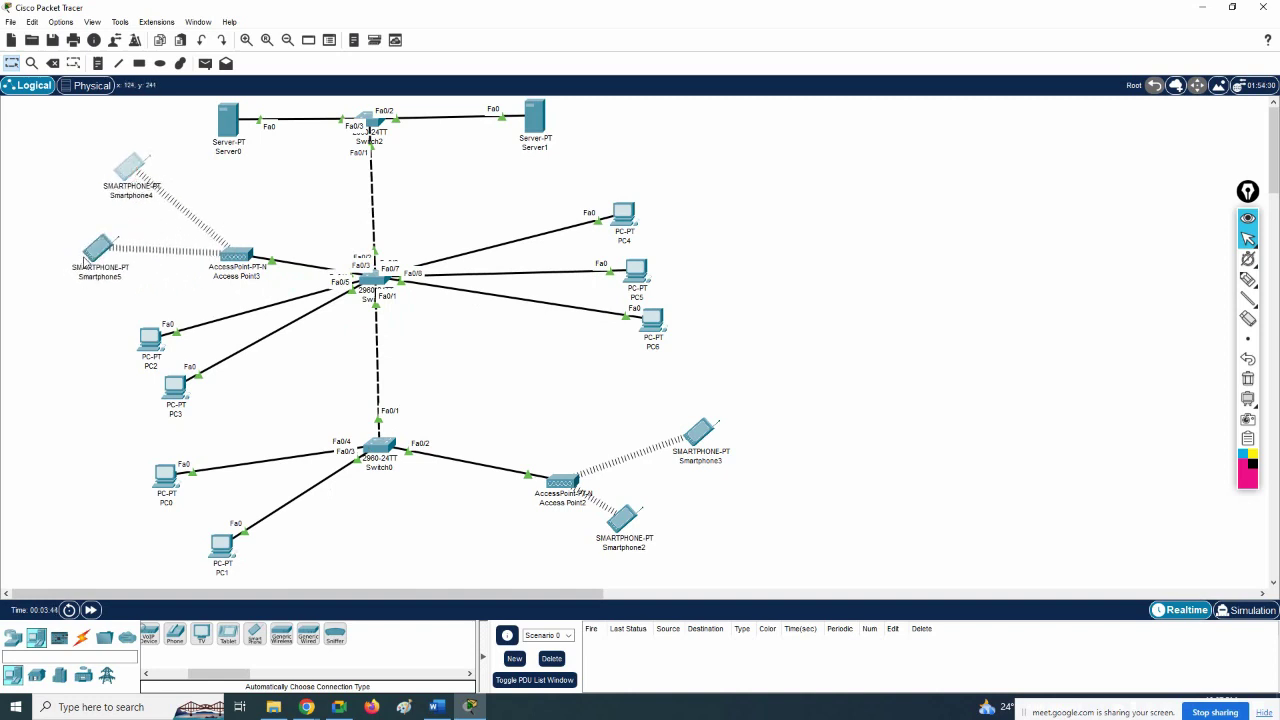
{"action": "left_click_drag", "start_coordinate": [88, 262], "coordinate": [80, 255]}
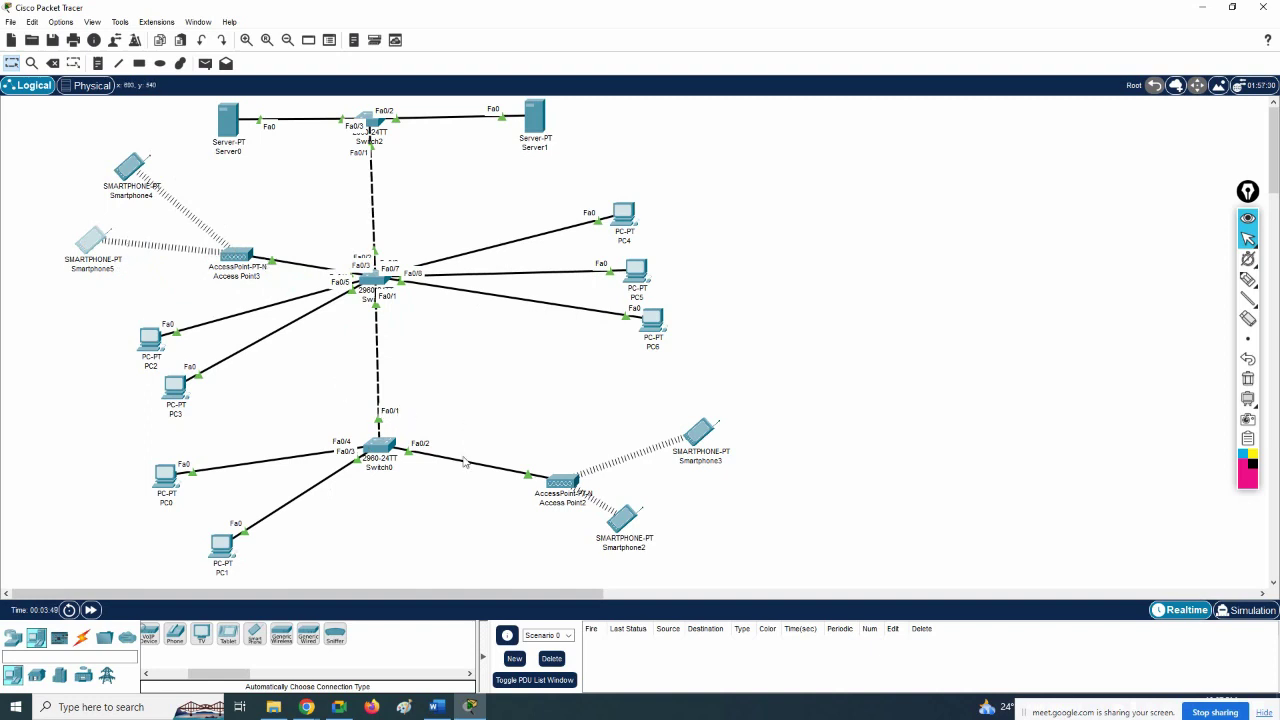
Step: Rename the switches SW1, SW2 and SW3, and nudge PC0 and PC1 closer together
{"action": "left_click", "coordinate": [386, 468]}
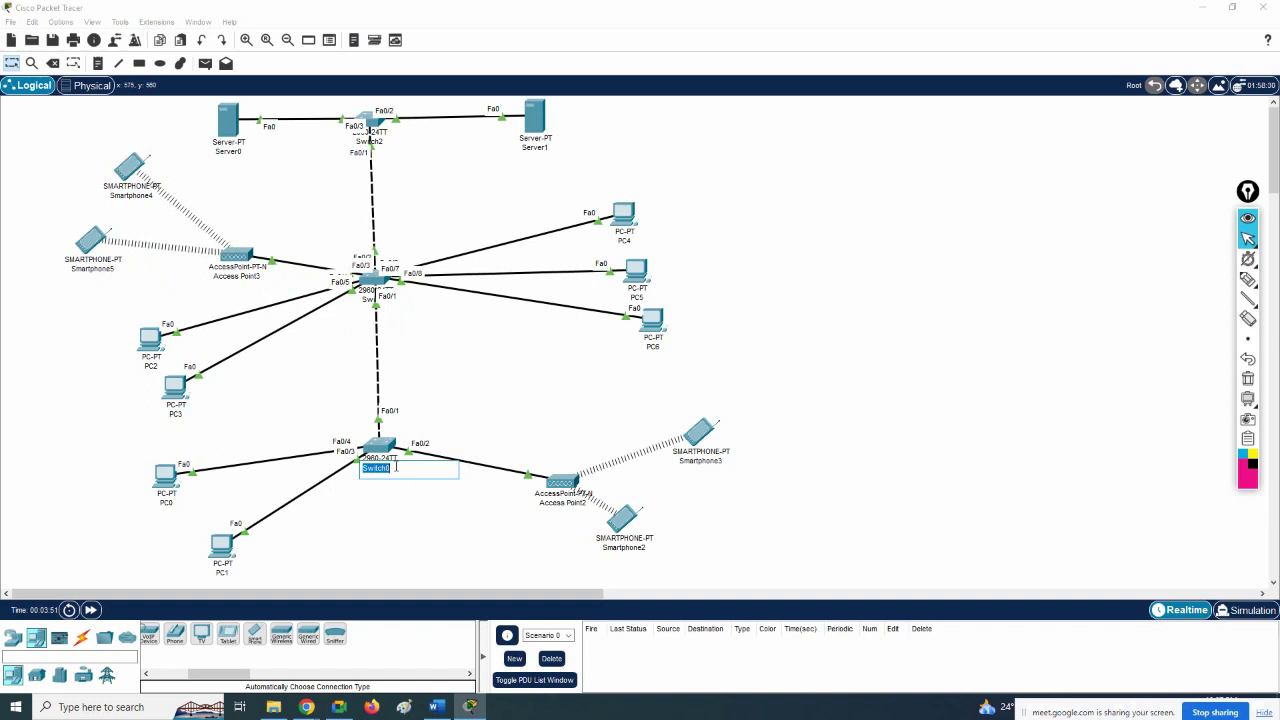
{"action": "type", "text": "SW1"}
{"action": "left_click", "coordinate": [368, 299]}
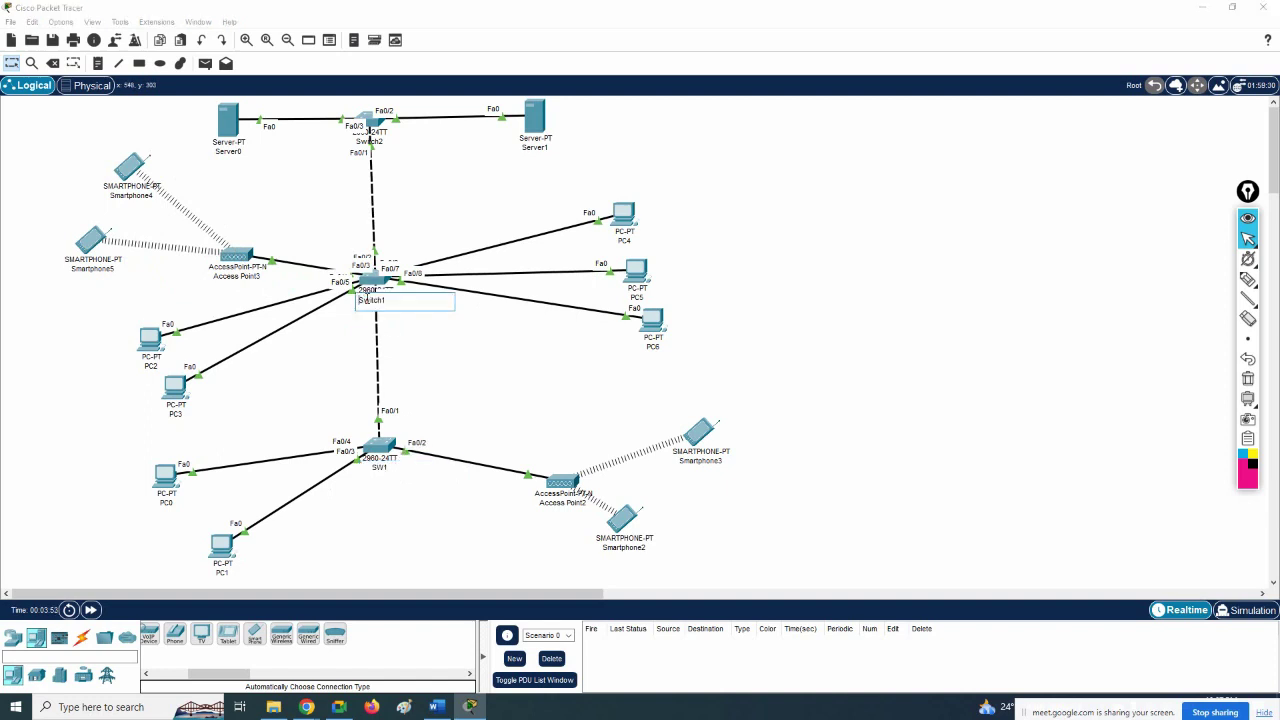
{"action": "double_click", "coordinate": [370, 299]}
{"action": "type", "text": "SW2"}
{"action": "left_click", "coordinate": [366, 142]}
{"action": "type", "text": "SW3"}
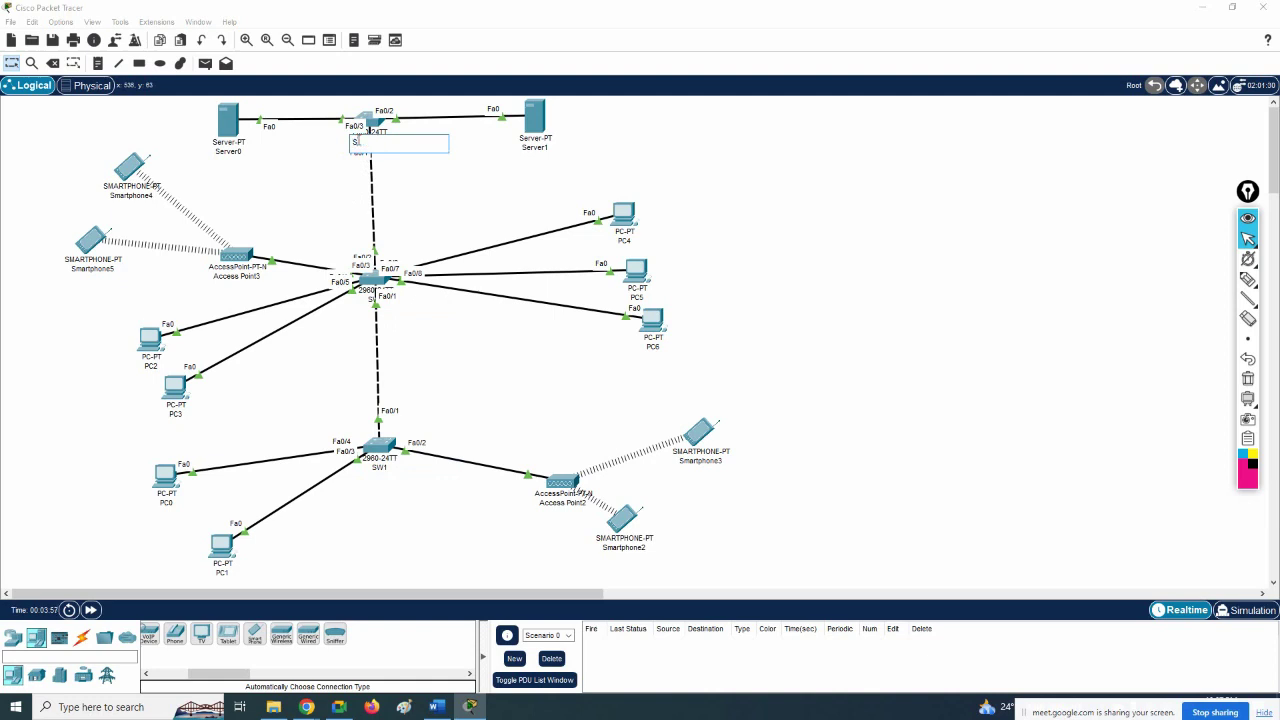
{"action": "left_click", "coordinate": [553, 395]}
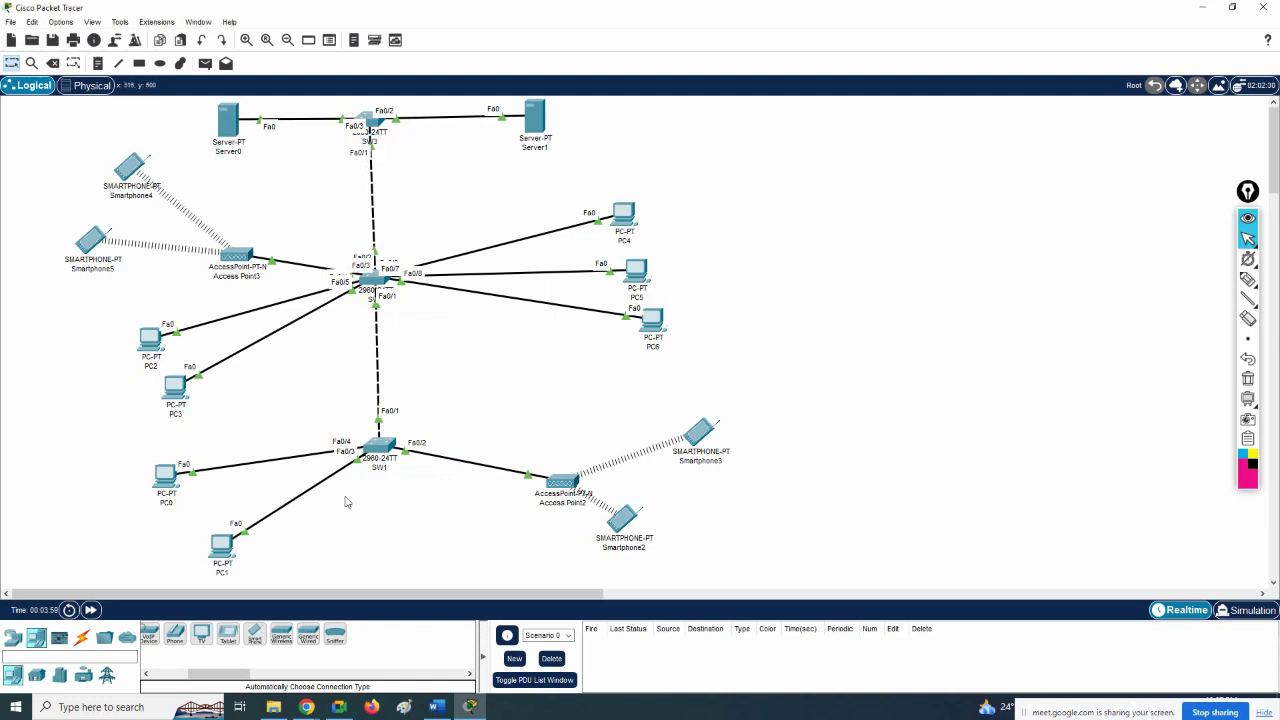
{"action": "left_click_drag", "start_coordinate": [236, 549], "coordinate": [213, 540]}
{"action": "left_click_drag", "start_coordinate": [170, 490], "coordinate": [171, 474]}
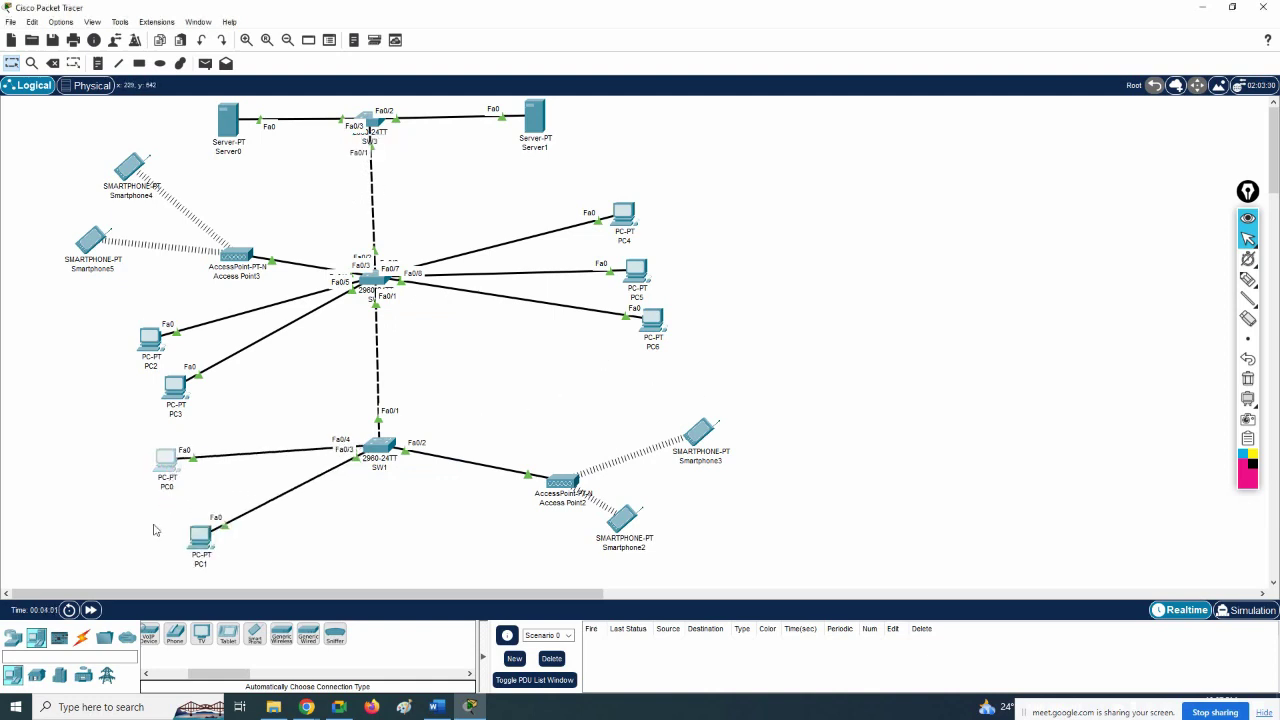
Step: Draw light green filled rectangles around PC0–PC1 and around PC4–PC6
{"action": "left_click", "coordinate": [140, 64]}
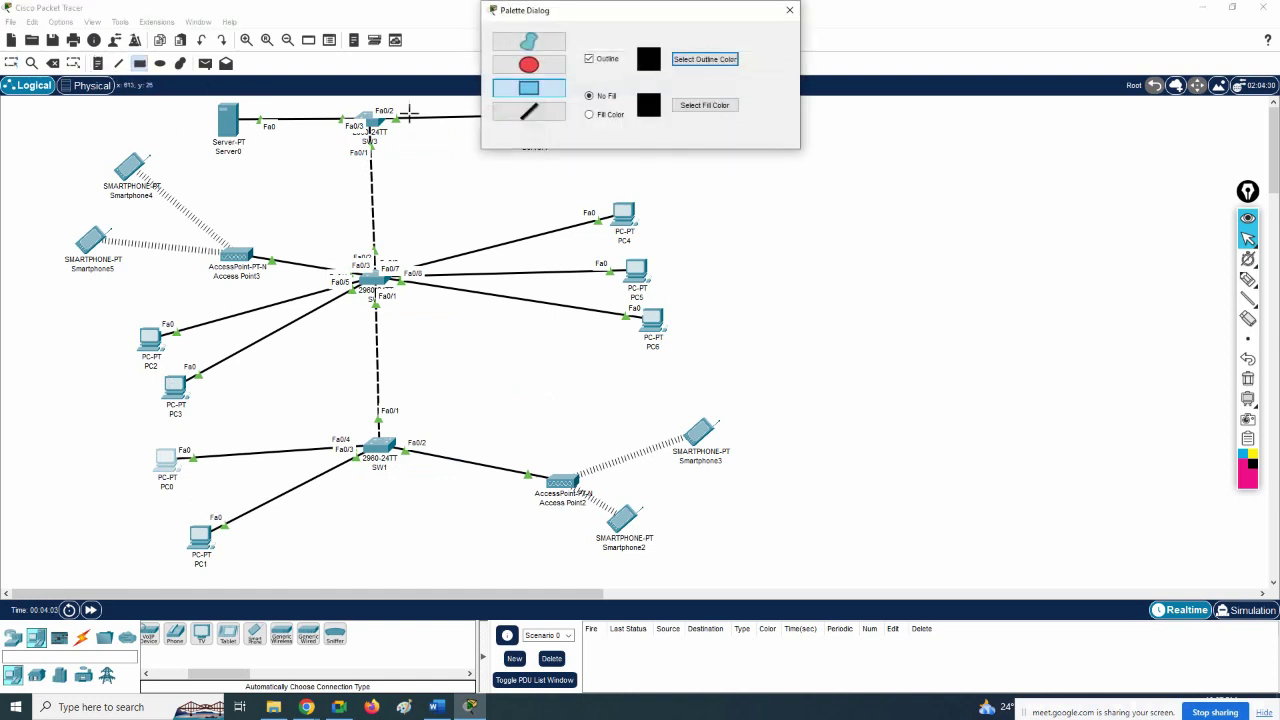
{"action": "left_click", "coordinate": [600, 114]}
{"action": "left_click", "coordinate": [686, 108]}
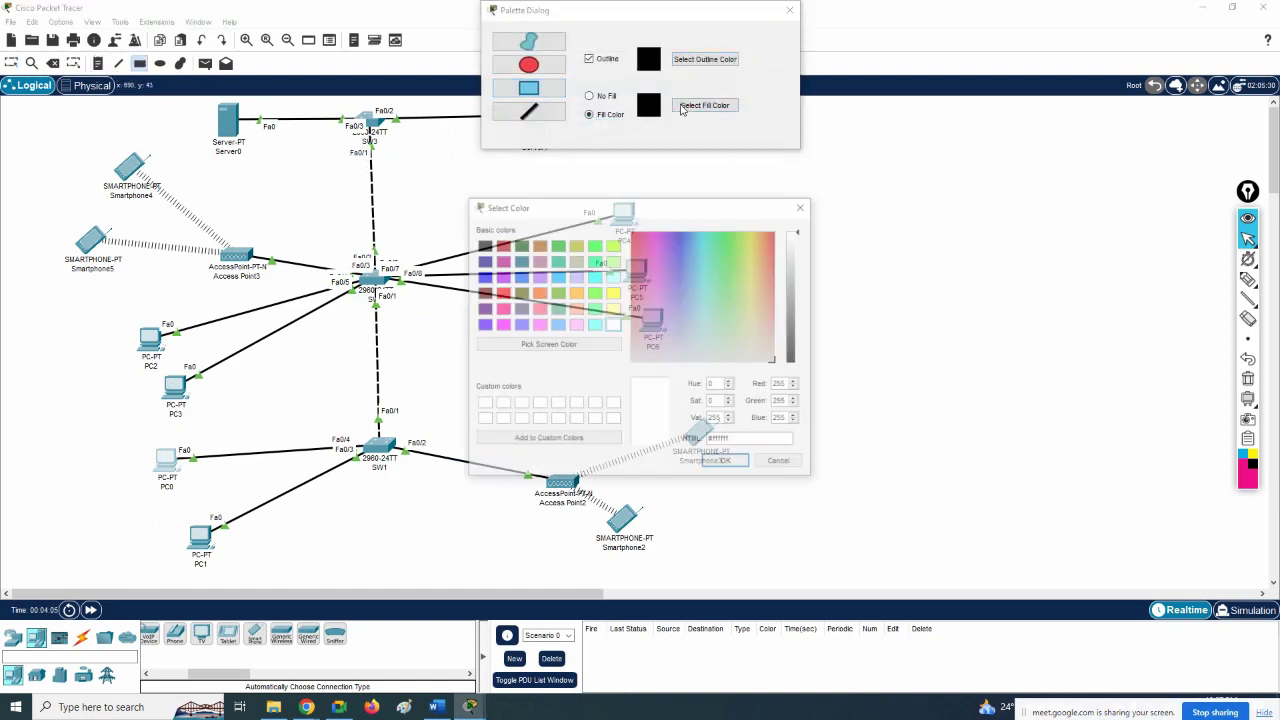
{"action": "left_click", "coordinate": [613, 245]}
{"action": "left_click", "coordinate": [727, 463]}
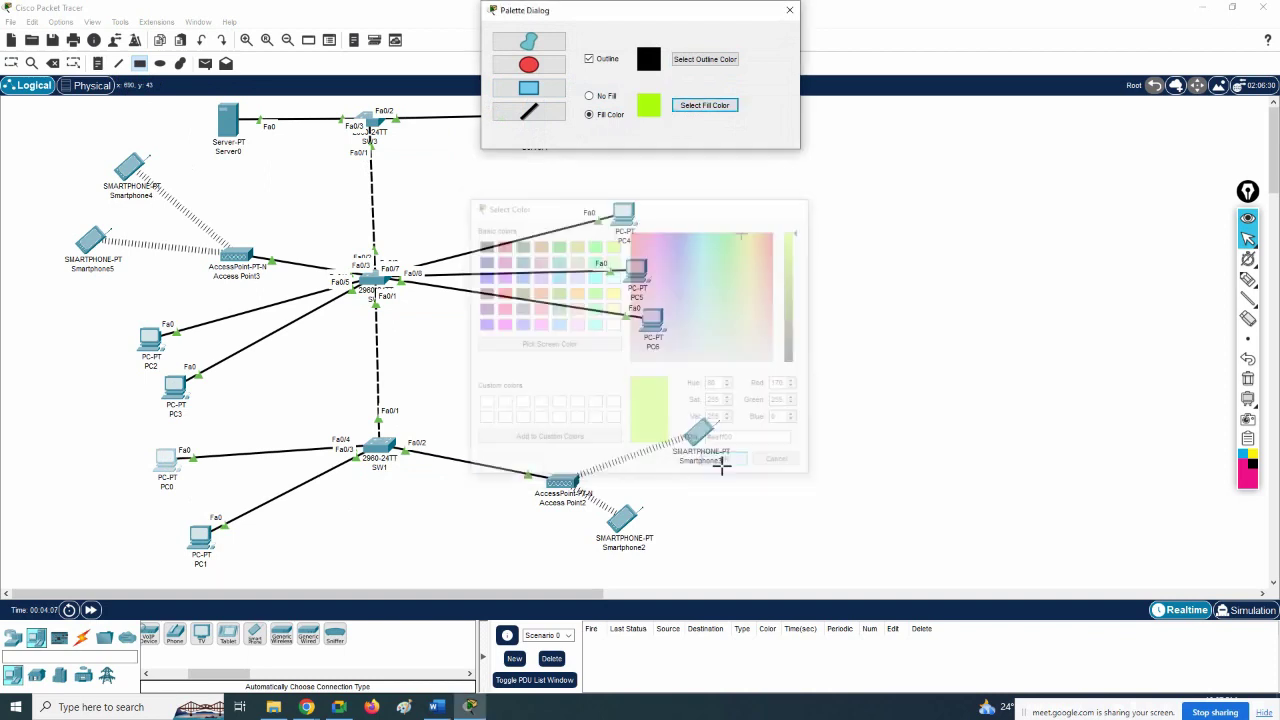
{"action": "left_click_drag", "start_coordinate": [127, 438], "coordinate": [284, 585]}
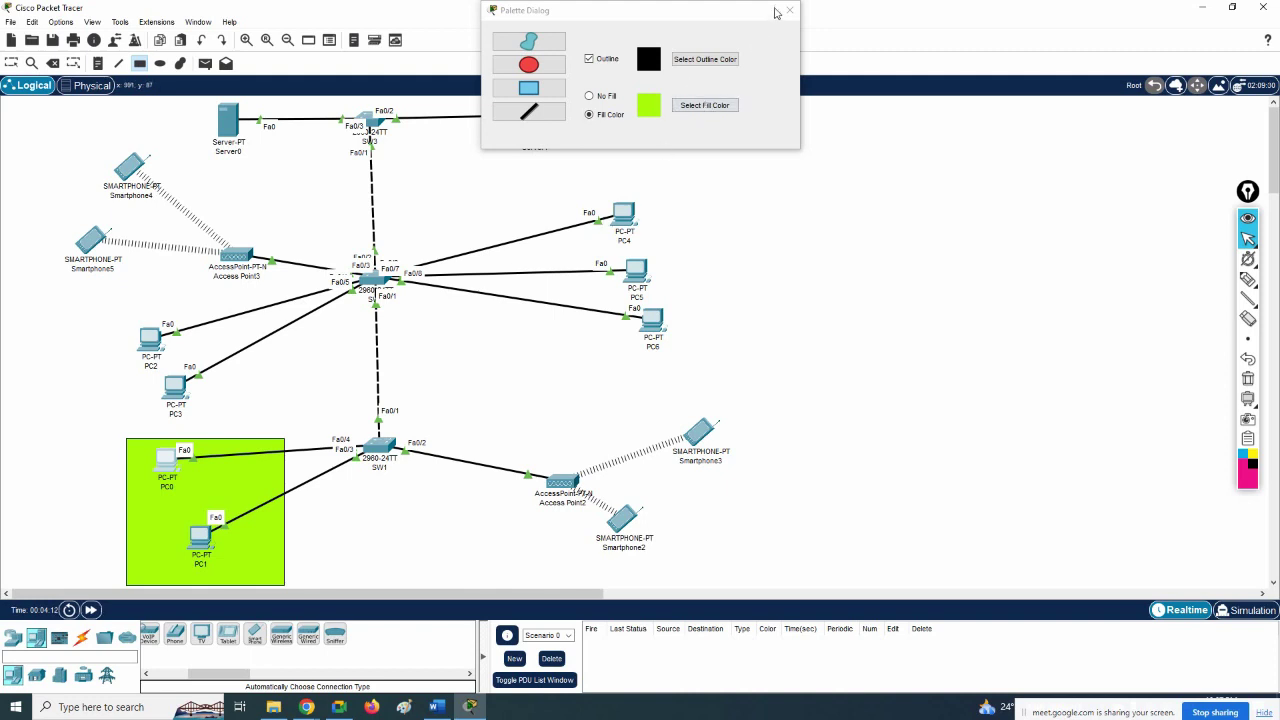
{"action": "left_click", "coordinate": [789, 10]}
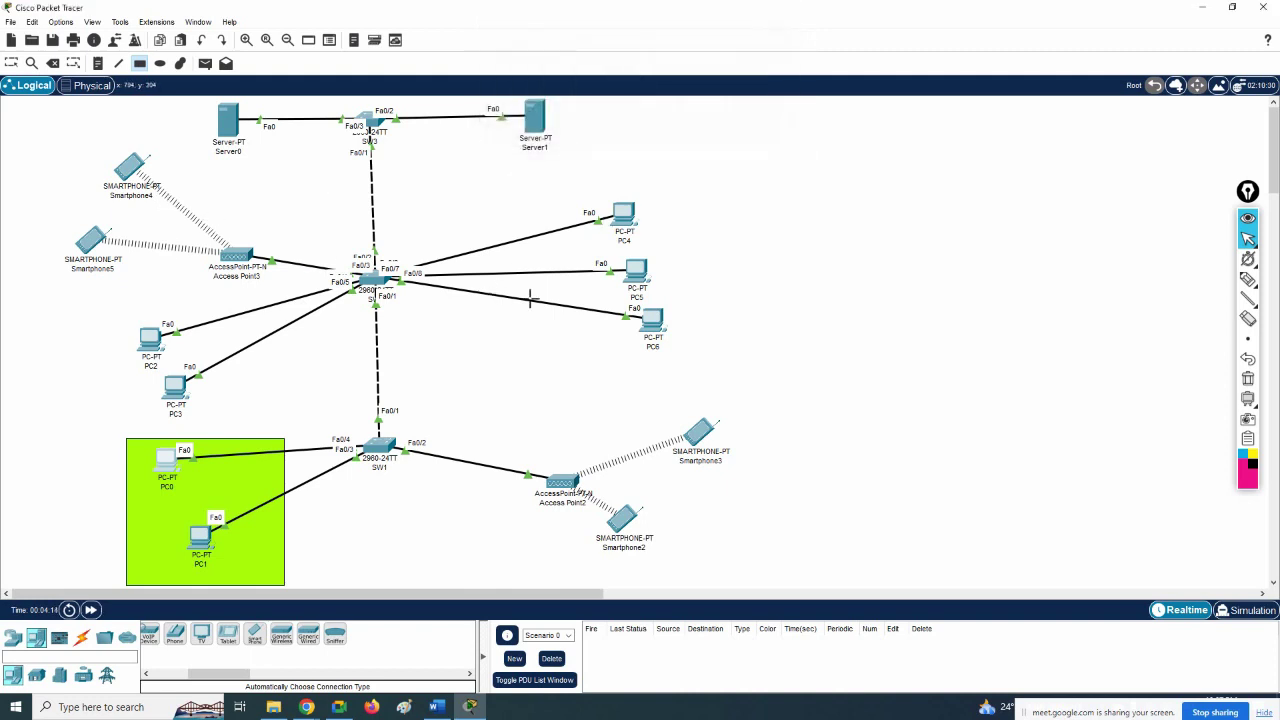
{"action": "mouse_move", "coordinate": [551, 195]}
{"action": "left_mouse_down"}
{"action": "mouse_move", "coordinate": [575, 326]}
{"action": "mouse_move", "coordinate": [751, 370]}
{"action": "left_mouse_up"}
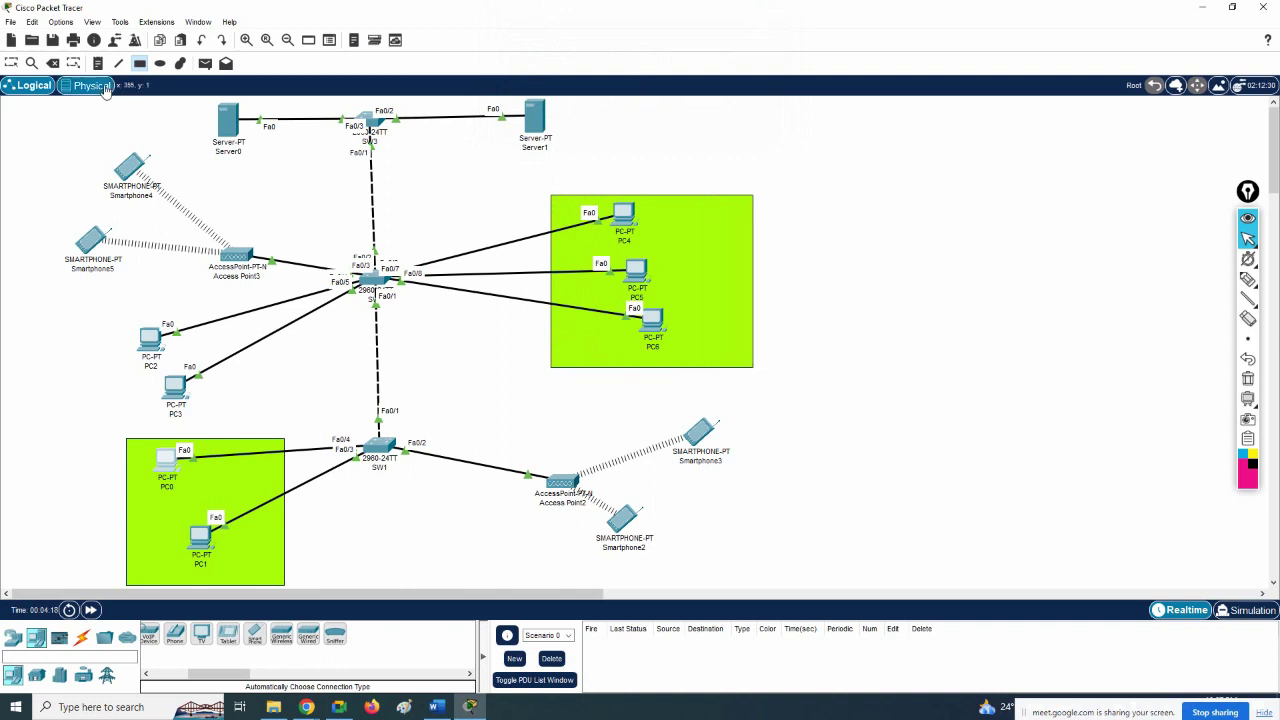
Step: Draw light cyan rectangles around Access Point2 and Access Point3 with their smartphones
{"action": "left_click", "coordinate": [139, 63]}
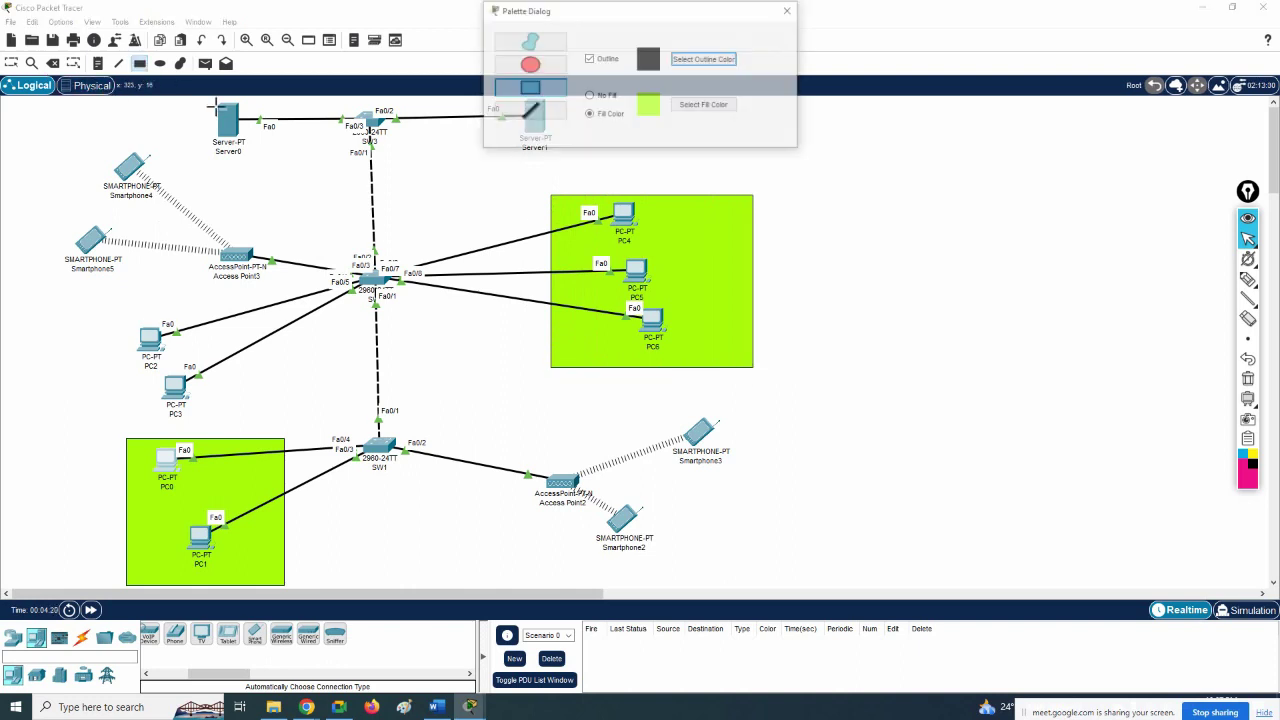
{"action": "left_click", "coordinate": [705, 105]}
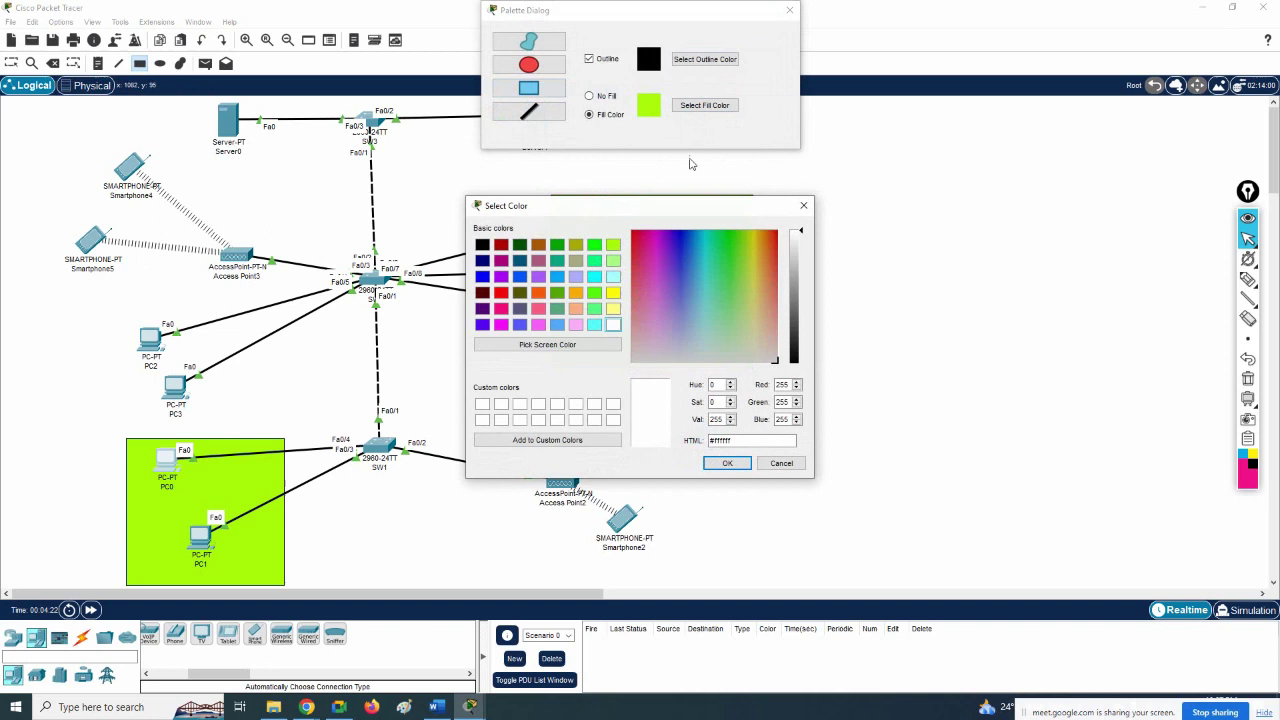
{"action": "left_click", "coordinate": [613, 277]}
{"action": "left_click", "coordinate": [740, 462]}
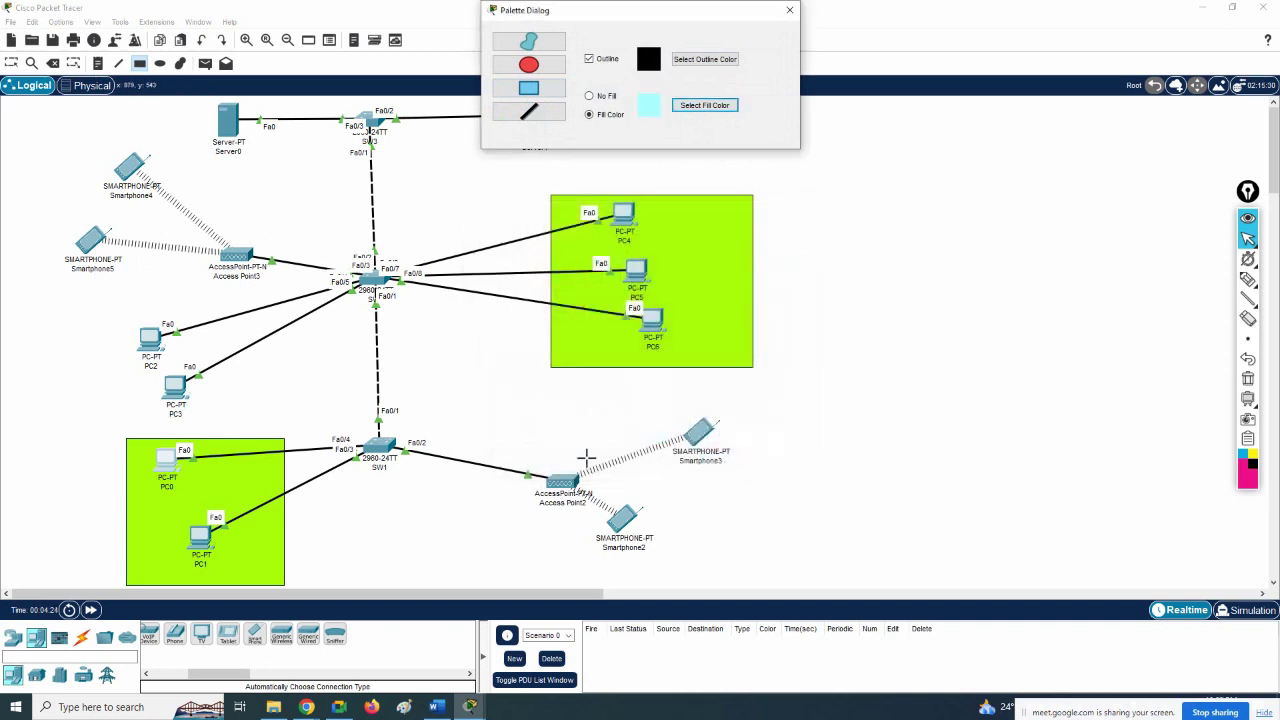
{"action": "left_click_drag", "start_coordinate": [492, 414], "coordinate": [779, 573]}
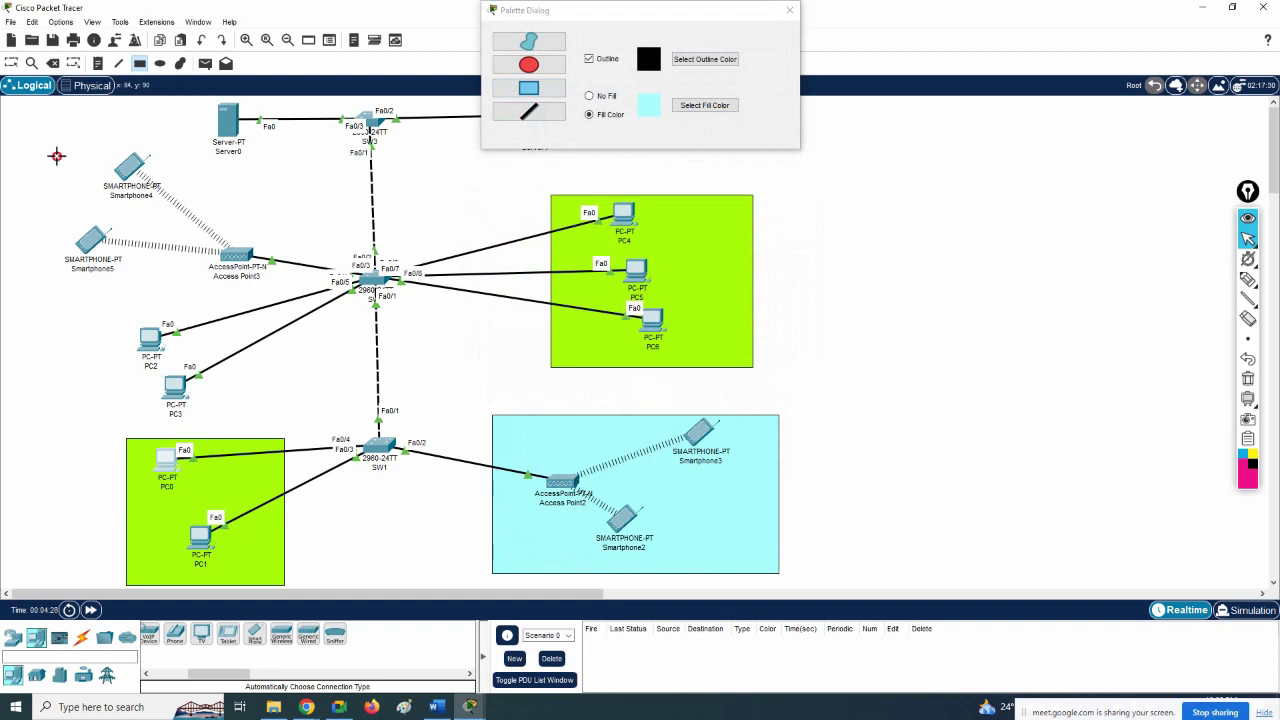
{"action": "left_click_drag", "start_coordinate": [56, 154], "coordinate": [273, 302]}
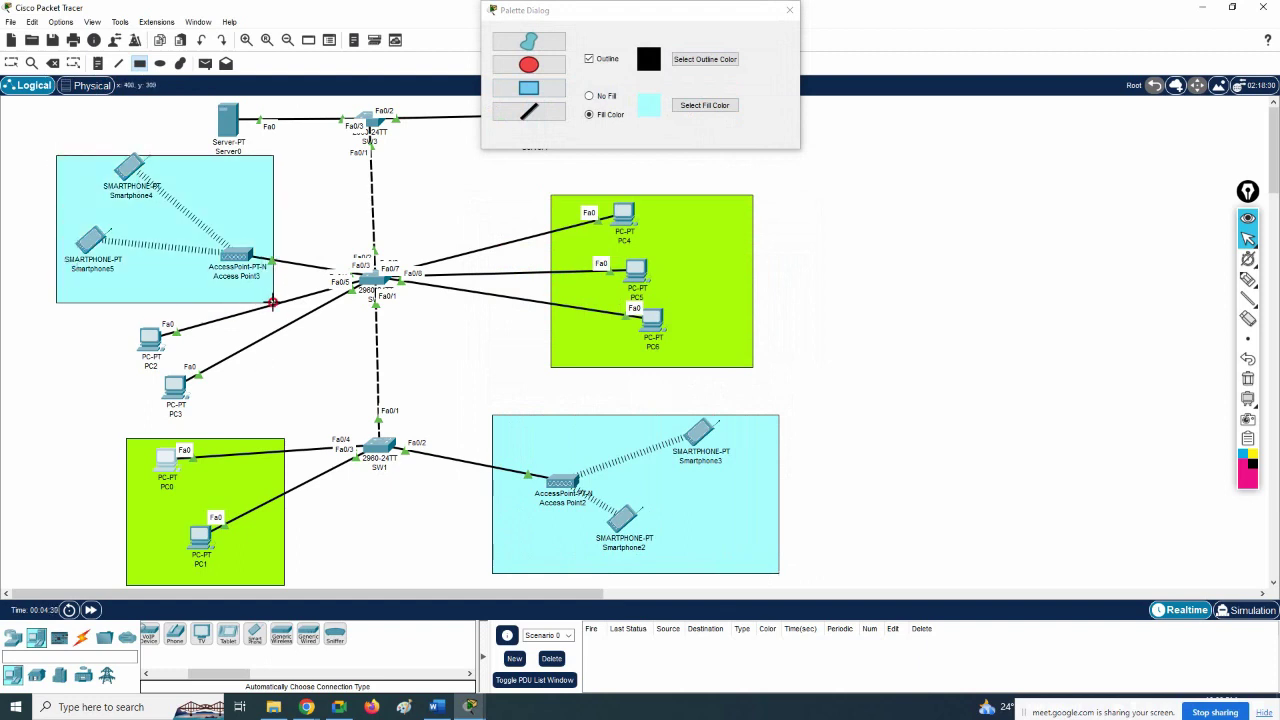
Step: Add a light yellow rectangle around PC2 and PC3 and nudge it slightly up
{"action": "left_click", "coordinate": [694, 105]}
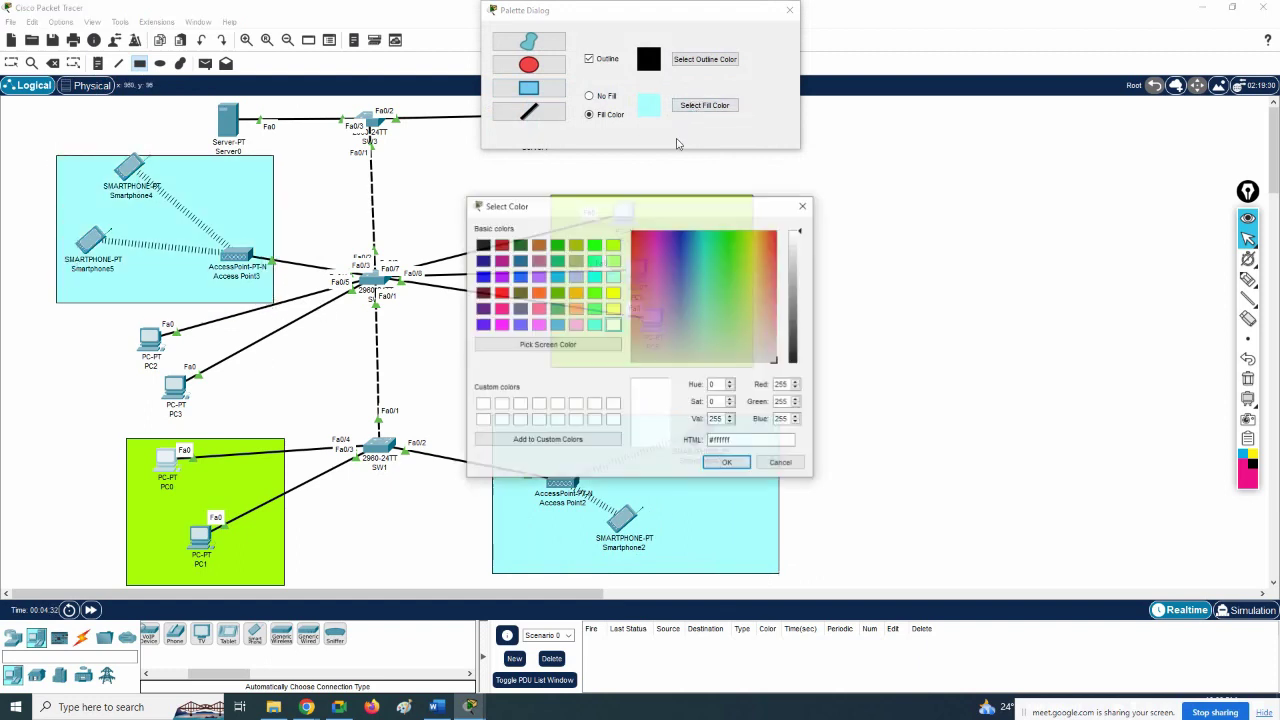
{"action": "left_click", "coordinate": [613, 308]}
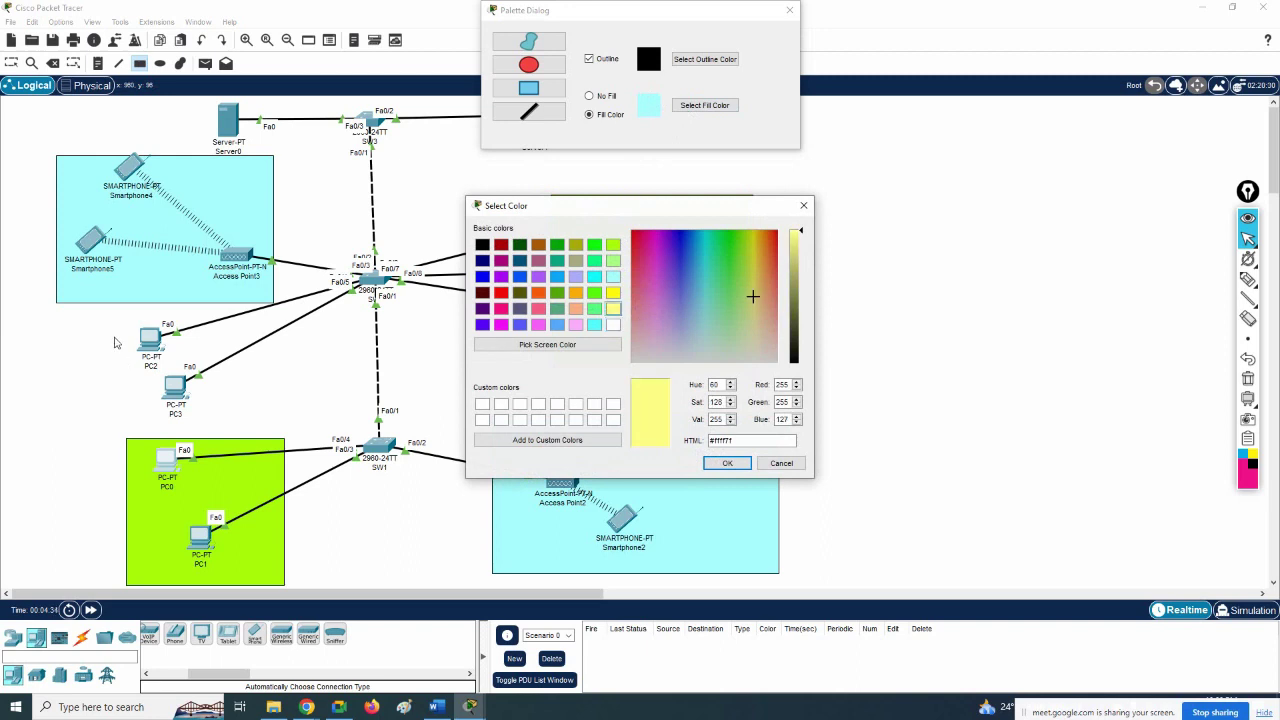
{"action": "left_click", "coordinate": [722, 464]}
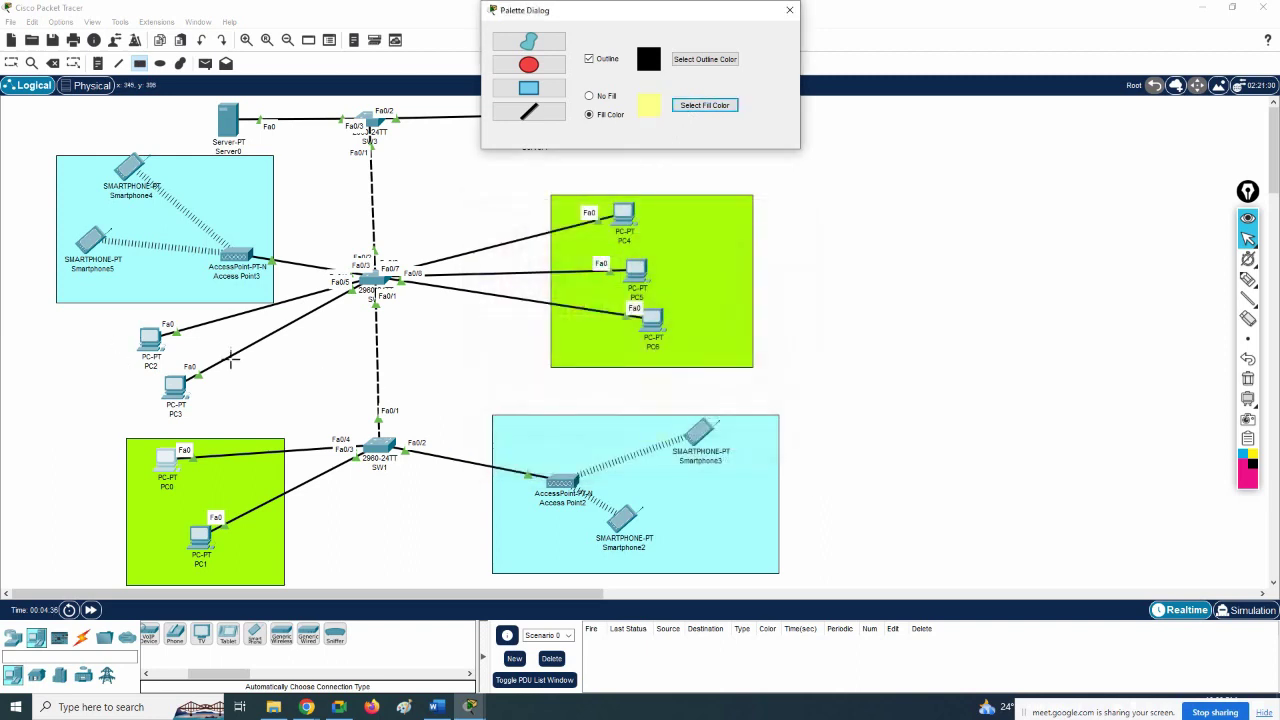
{"action": "left_click_drag", "start_coordinate": [110, 322], "coordinate": [287, 428]}
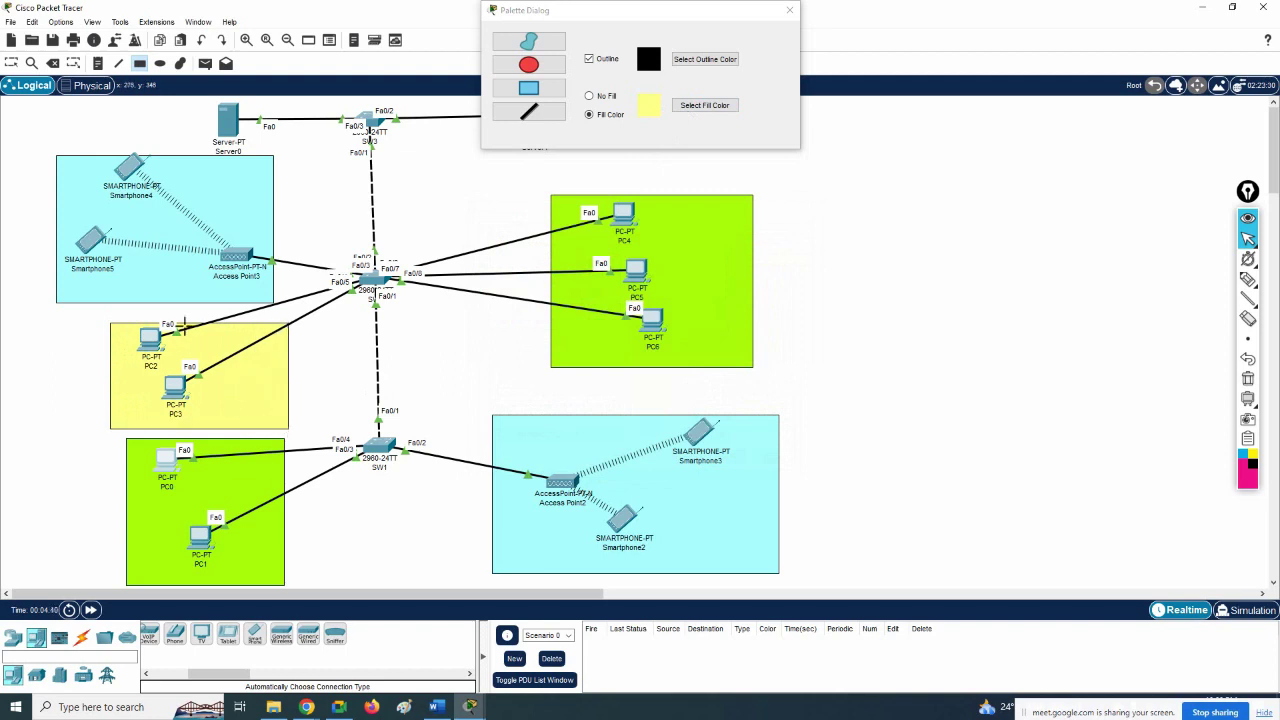
{"action": "left_click", "coordinate": [11, 63]}
{"action": "left_click_drag", "start_coordinate": [251, 383], "coordinate": [249, 375]}
{"action": "left_click", "coordinate": [959, 457]}
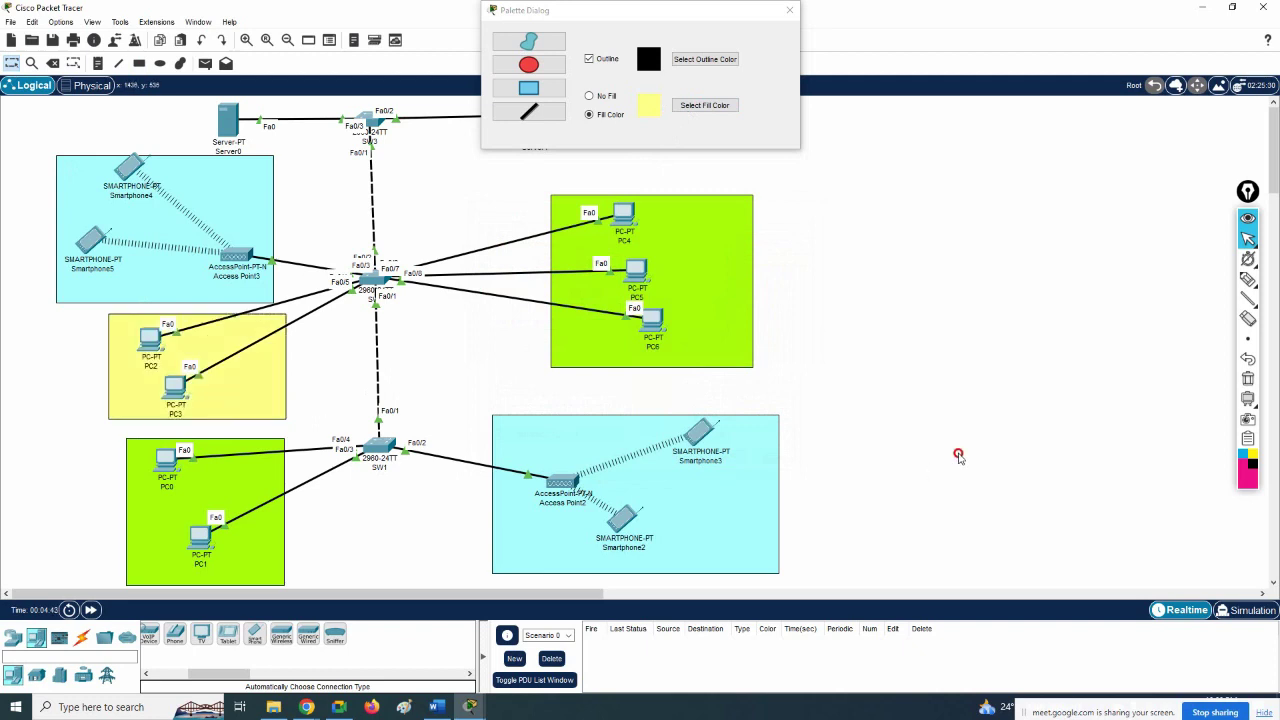
{"action": "left_click", "coordinate": [789, 12]}
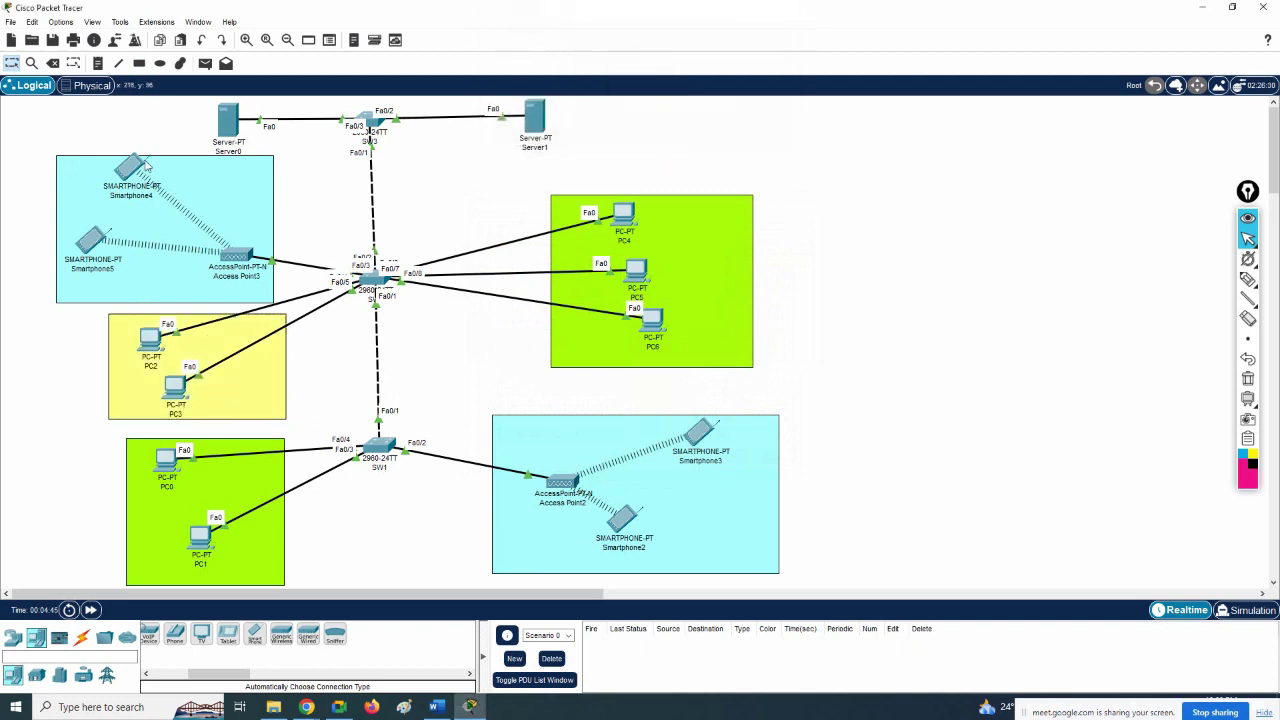
Step: Place a note below PC0 reading VLAN 10, Name Sale, 192.168.10.0/24
{"action": "left_click", "coordinate": [97, 63]}
{"action": "left_click", "coordinate": [148, 505]}
{"action": "type", "text": "VLAN 1"}
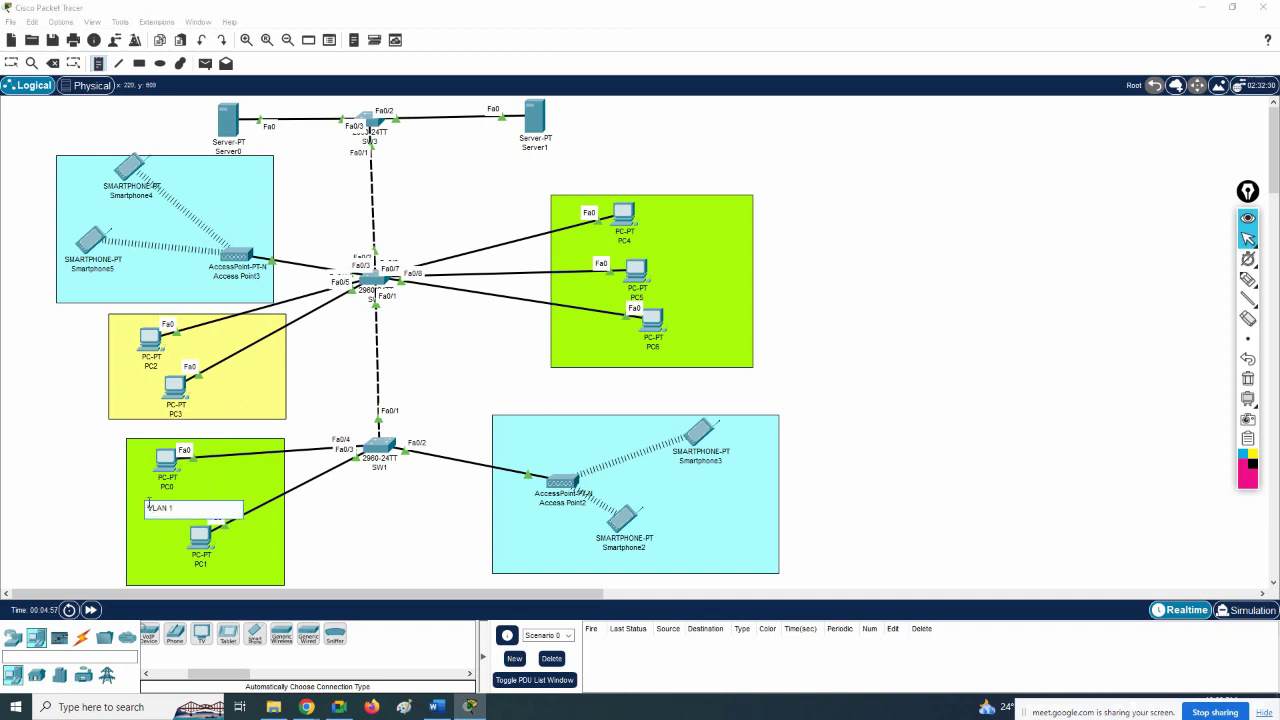
{"action": "type", "text": "0"}
{"action": "key", "text": "Return"}
{"action": "type", "text": "N"}
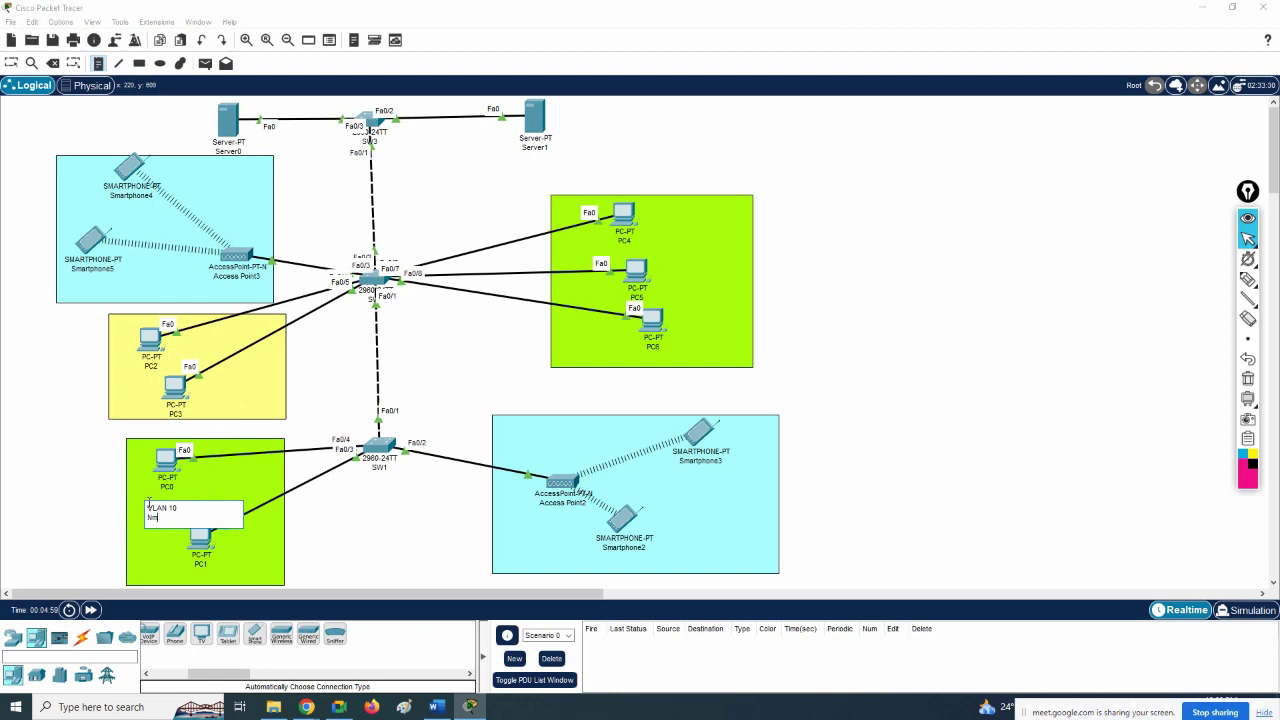
{"action": "type", "text": "ame Sale"}
{"action": "key", "text": "Return"}
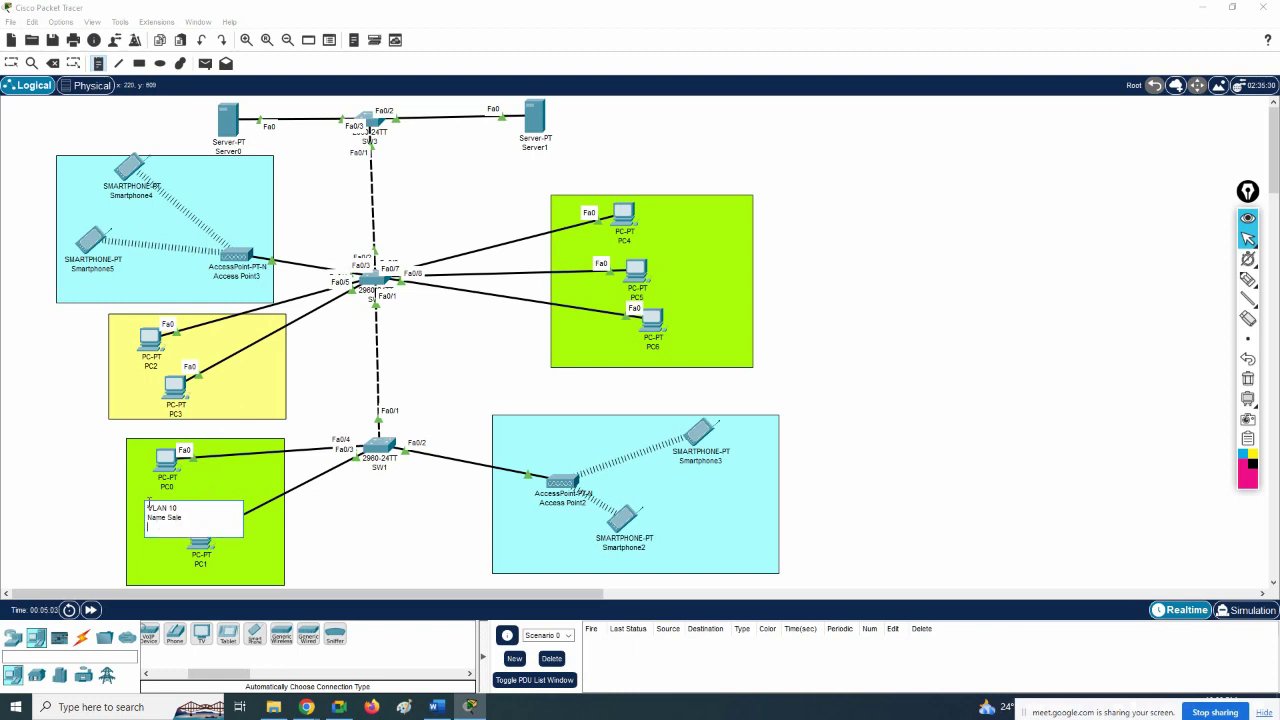
{"action": "type", "text": "192.168.10.0/24"}
Step: Copy the VLAN 10 note text and paste a duplicate note beside PC5
{"action": "key", "text": "ctrl+a"}
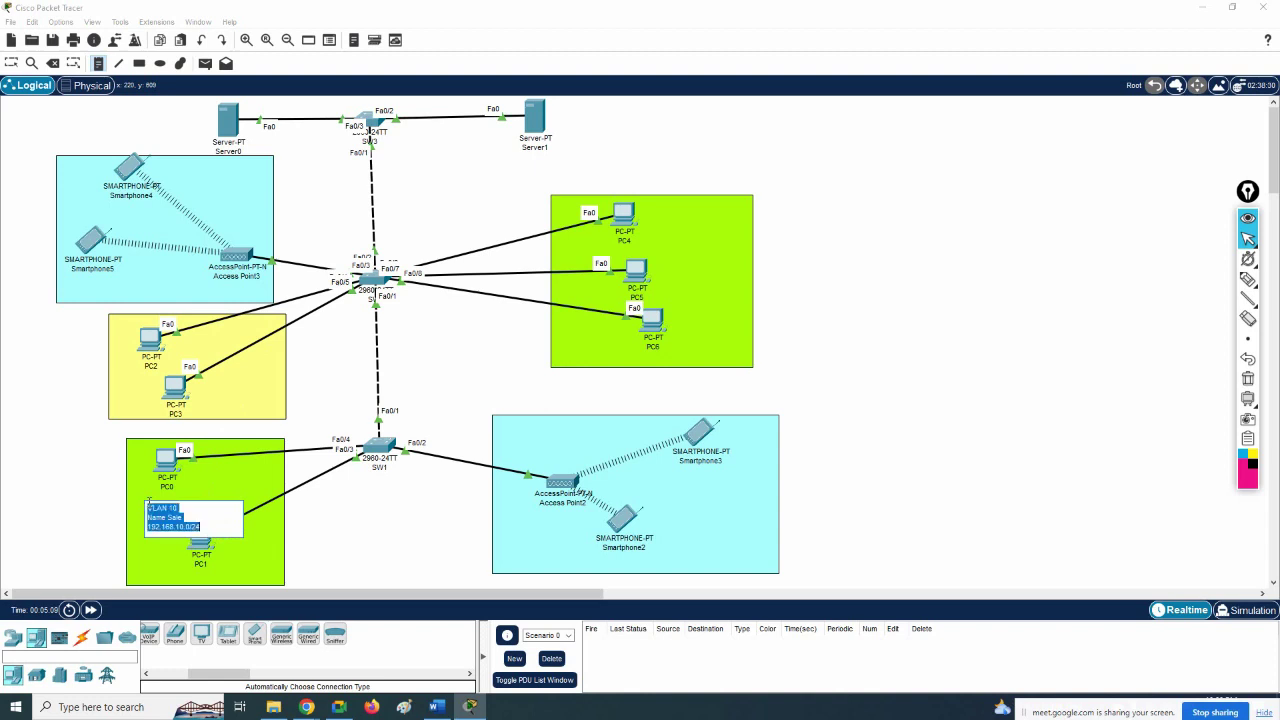
{"action": "key", "text": "ctrl+c"}
{"action": "left_click", "coordinate": [666, 254]}
{"action": "key", "text": "ctrl+v"}
{"action": "left_click", "coordinate": [907, 289]}
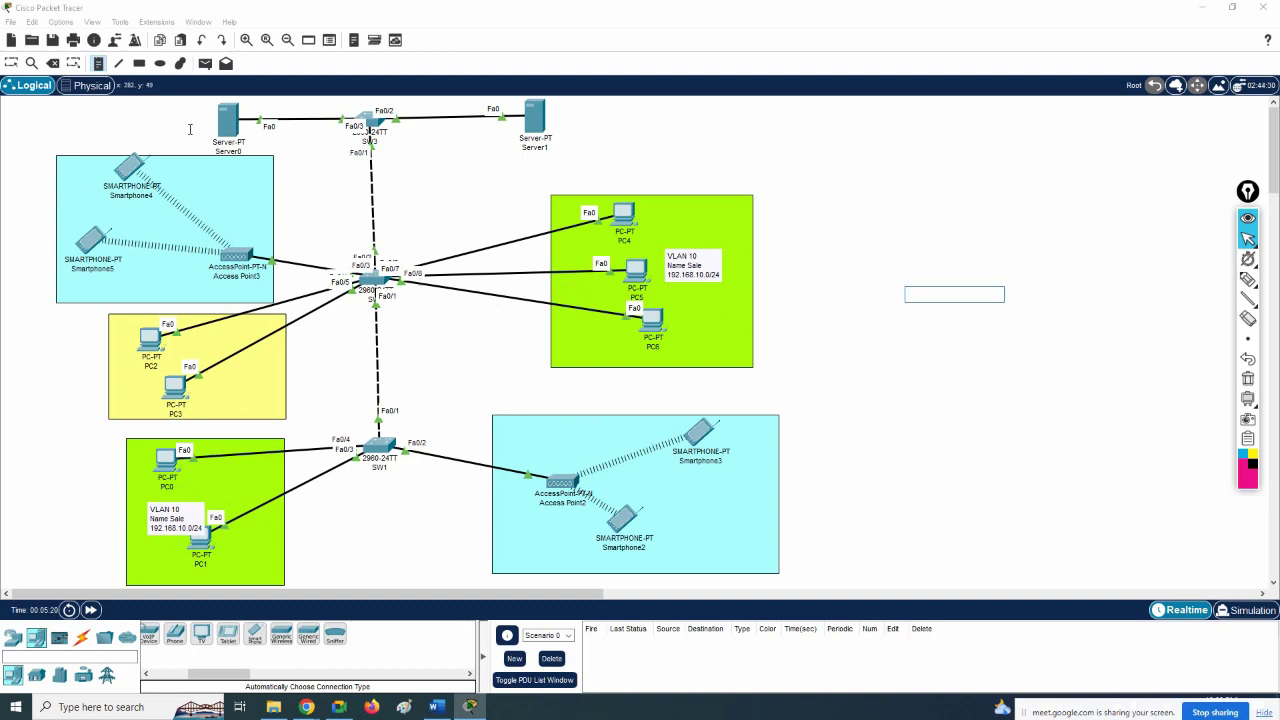
Step: Add a note reading VLAN 20, Name Guess, 192.168.20.0/24 in the lower smartphone area
{"action": "left_click", "coordinate": [98, 63]}
{"action": "left_click", "coordinate": [681, 500]}
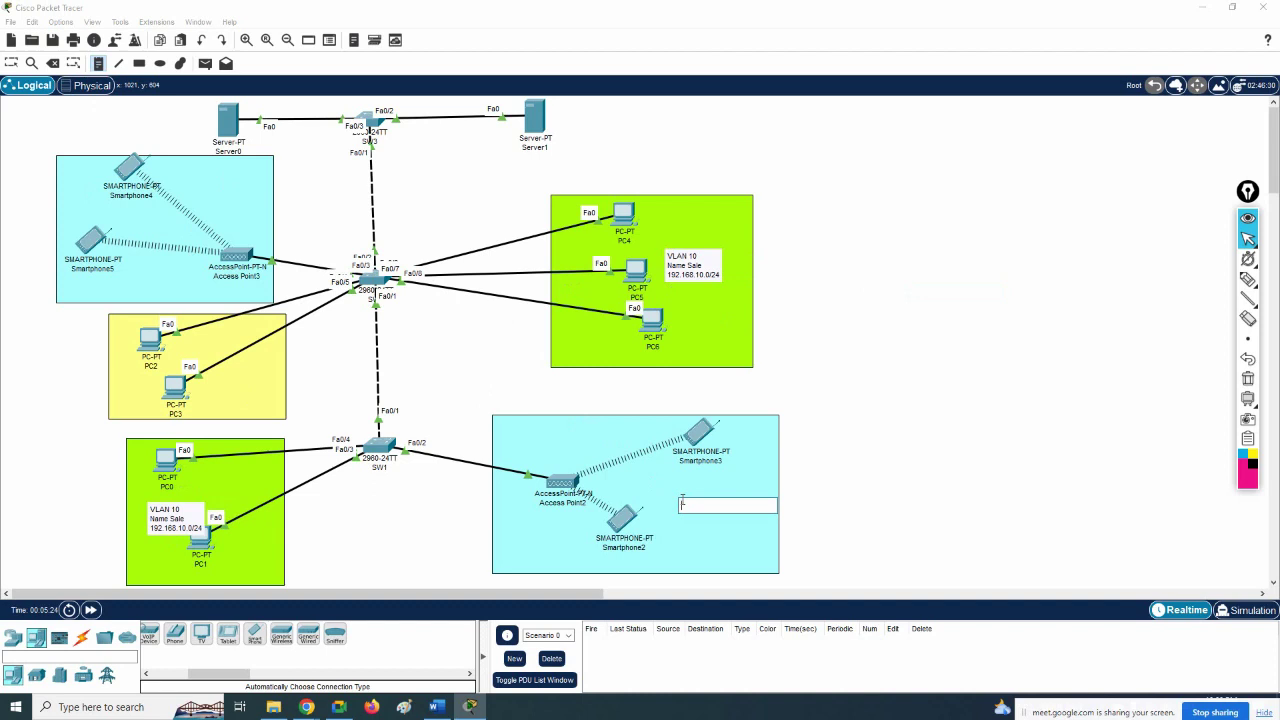
{"action": "type", "text": "VLAN 20"}
{"action": "key", "text": "Return"}
{"action": "type", "text": "Na"}
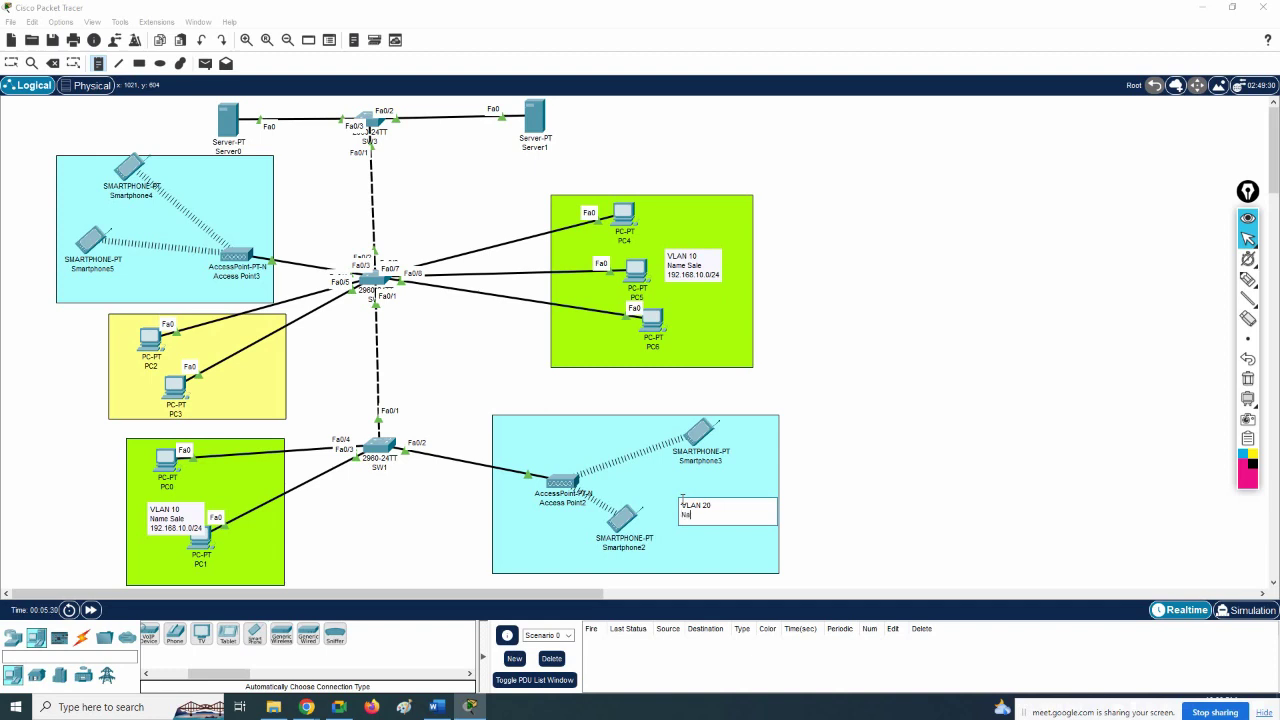
{"action": "type", "text": "me Gu"}
{"action": "type", "text": "esa"}
{"action": "key", "text": "Return"}
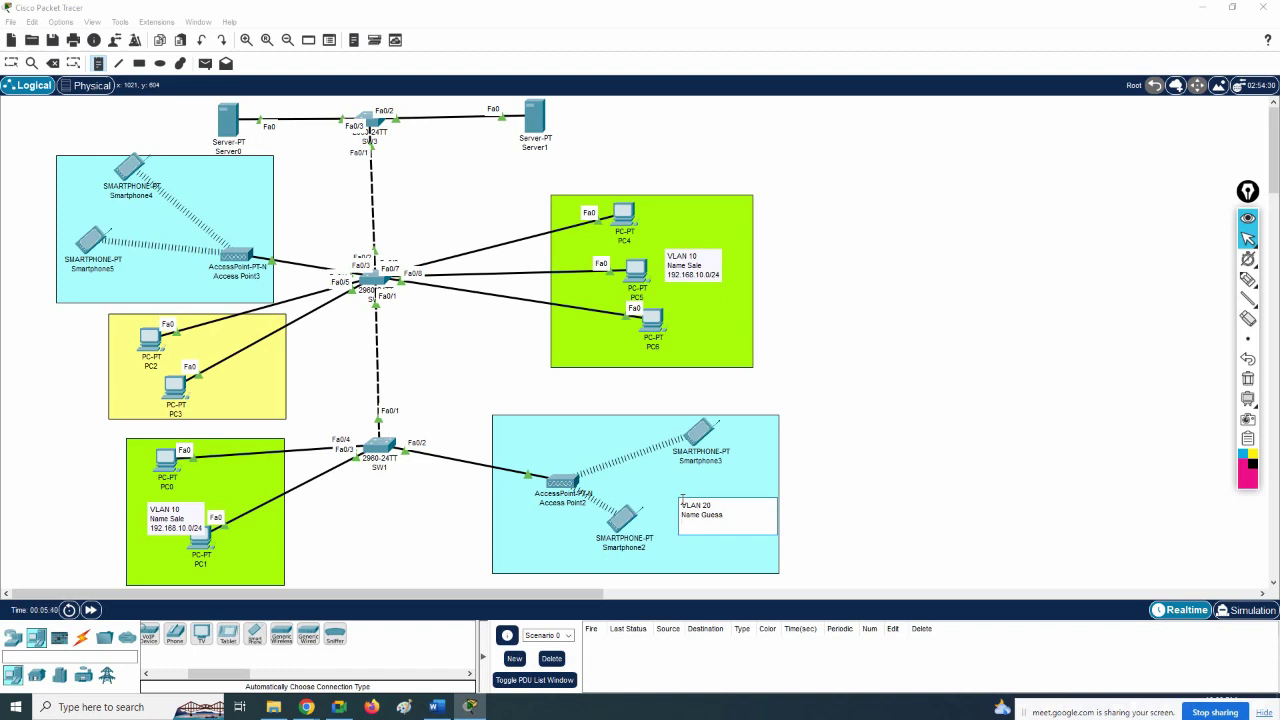
{"action": "type", "text": "192.168.20.0/24"}
Step: Duplicate the VLAN 20 note into the upper smartphone area
{"action": "key", "text": "ctrl+a"}
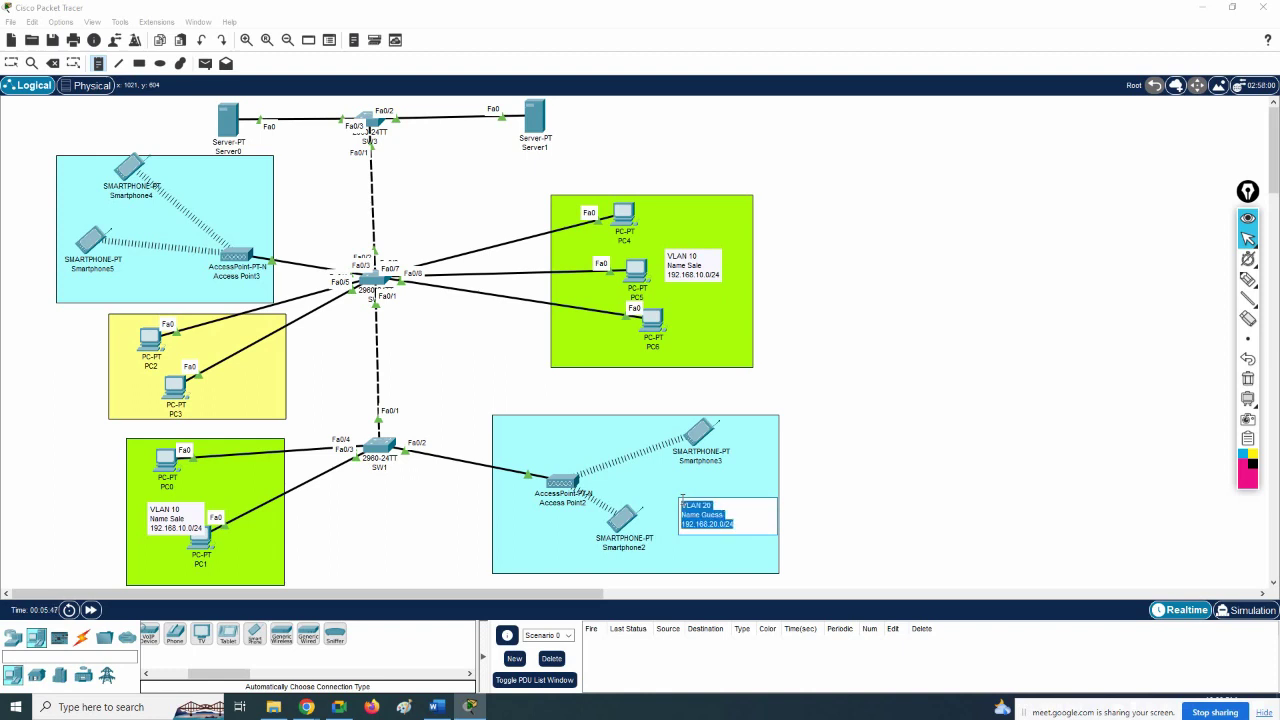
{"action": "key", "text": "ctrl+c"}
{"action": "left_click", "coordinate": [222, 187]}
{"action": "key", "text": "ctrl+v"}
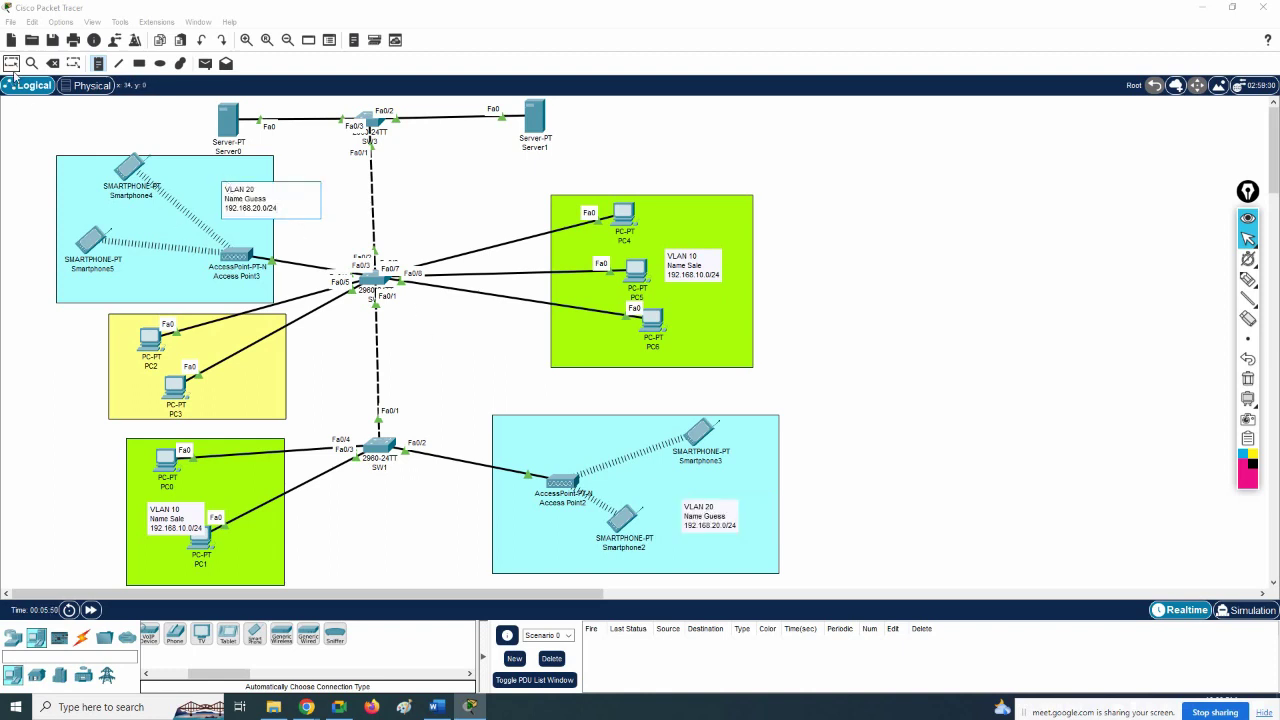
{"action": "left_click_drag", "start_coordinate": [246, 216], "coordinate": [228, 204]}
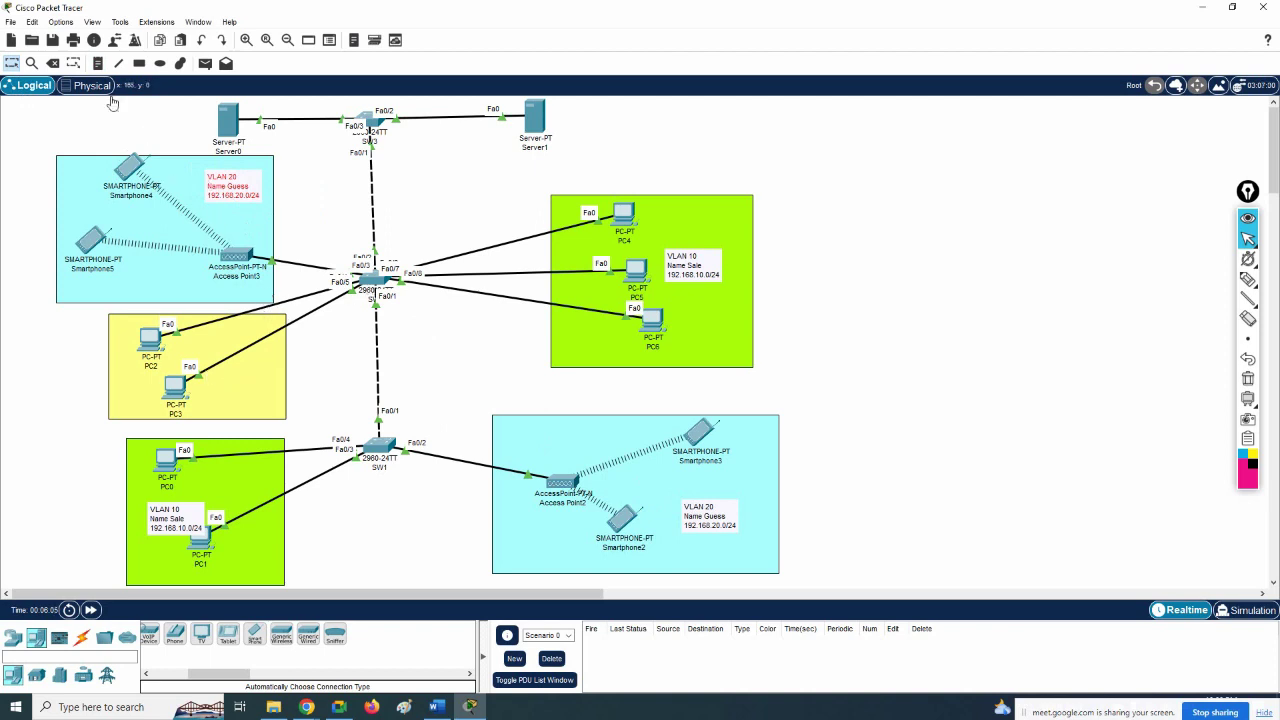
Step: Add a VLAN 30, Name Account, 192.168.30.0/24 note in the yellow area, positioned beside PC3
{"action": "left_click", "coordinate": [97, 63]}
{"action": "left_click", "coordinate": [243, 378]}
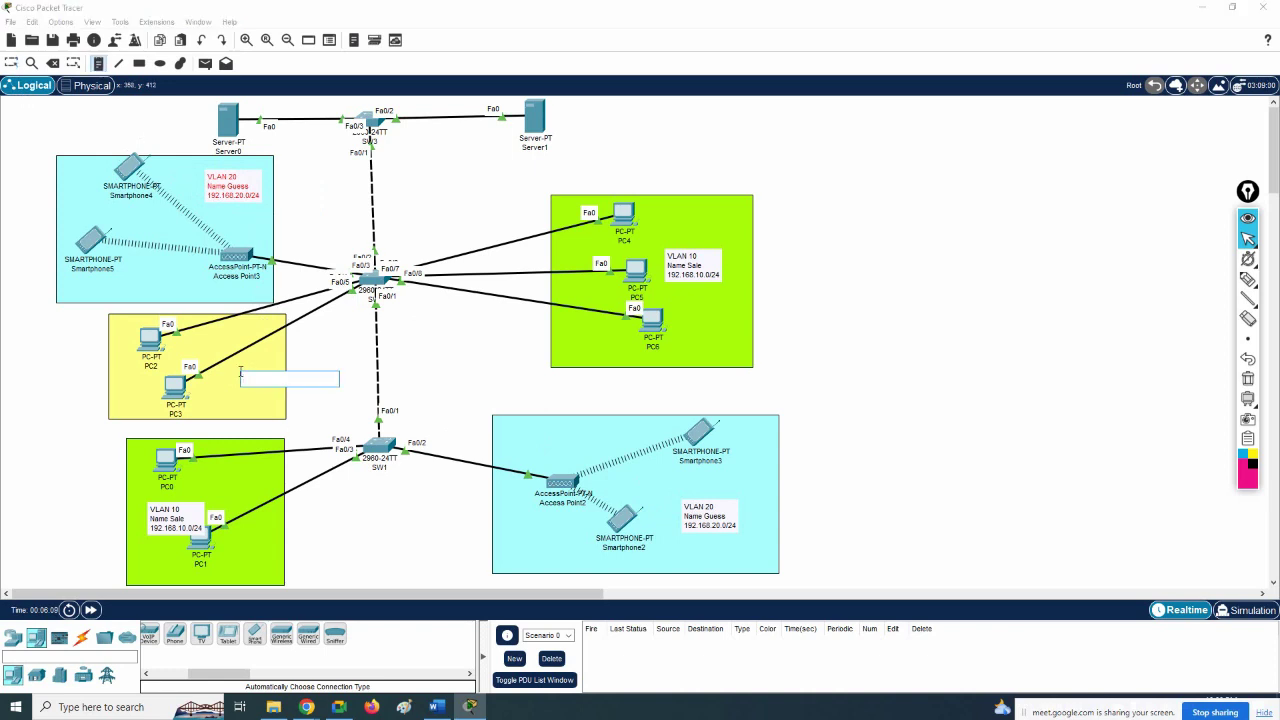
{"action": "type", "text": "VLAN 30"}
{"action": "key", "text": "Return"}
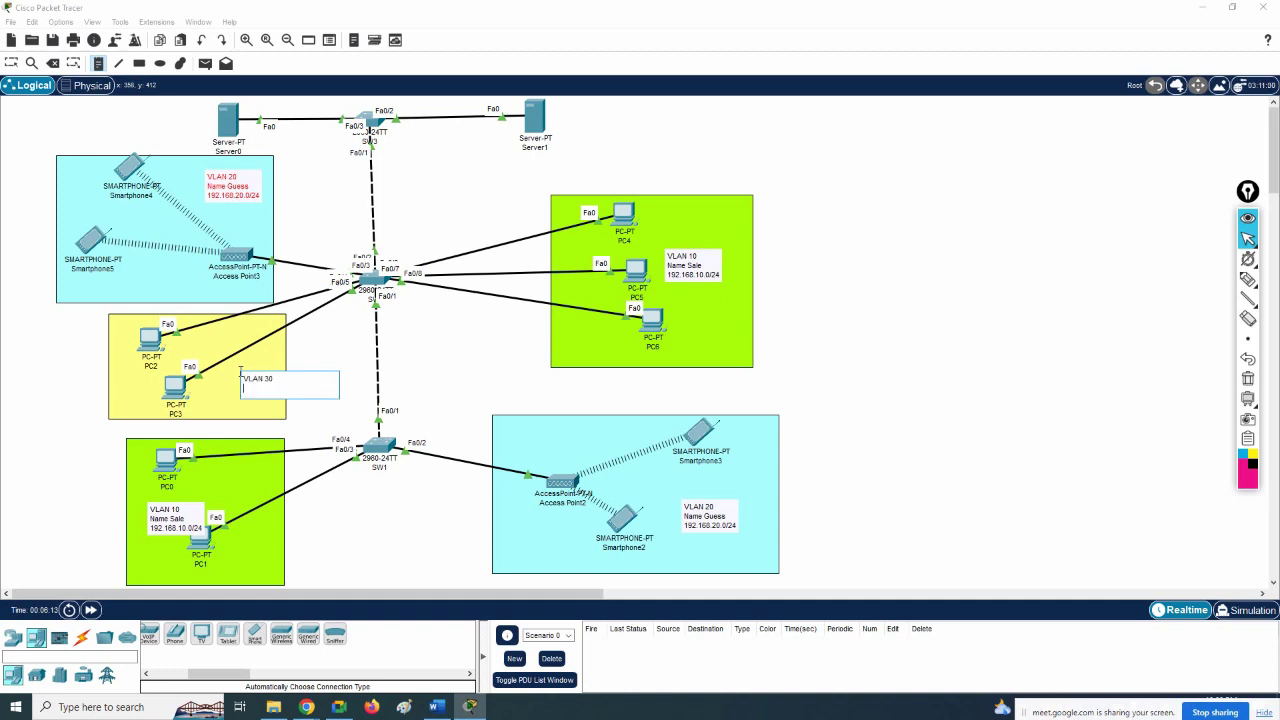
{"action": "type", "text": "Name"}
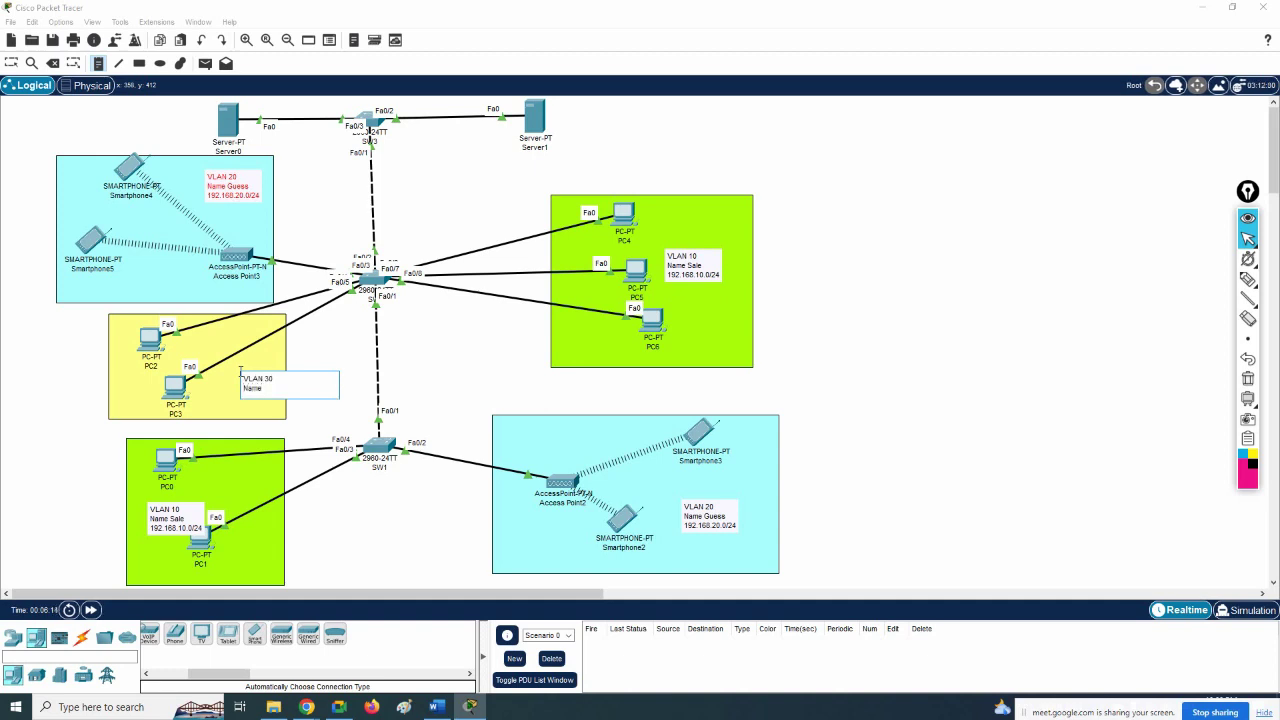
{"action": "type", "text": " Account"}
{"action": "key", "text": "Return"}
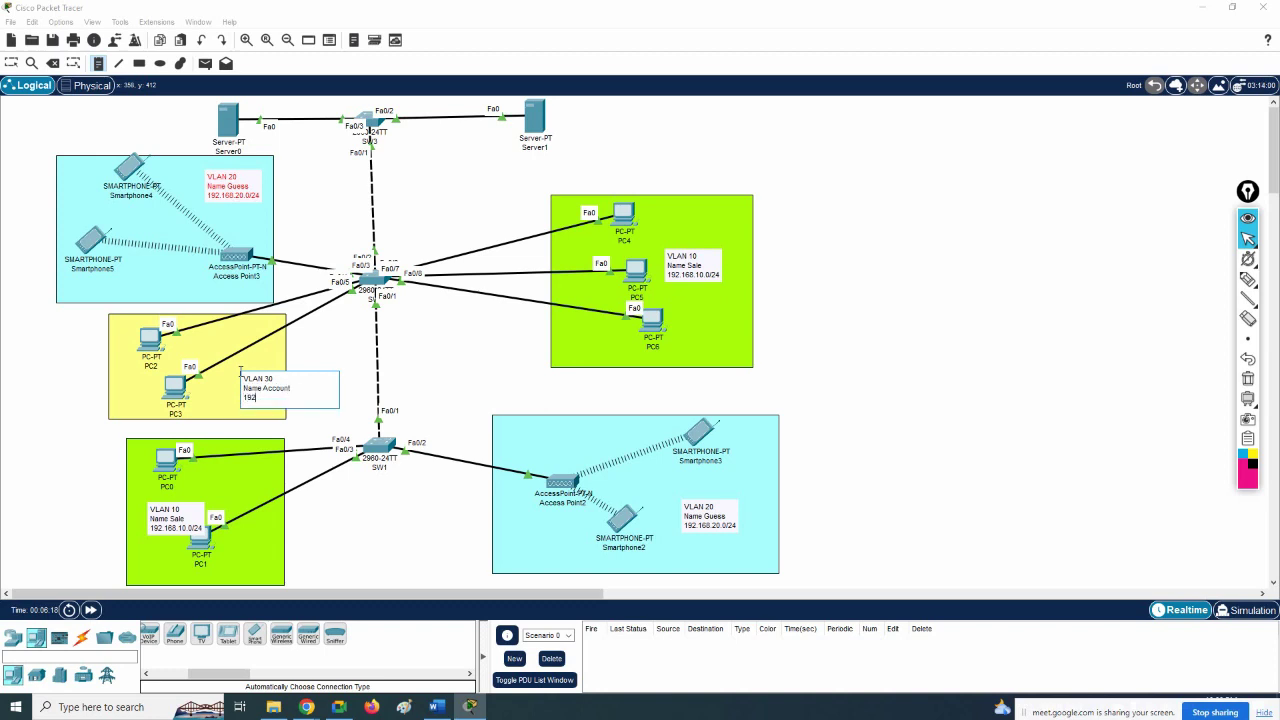
{"action": "type", "text": "192.168.30.0/24"}
{"action": "left_click", "coordinate": [60, 372]}
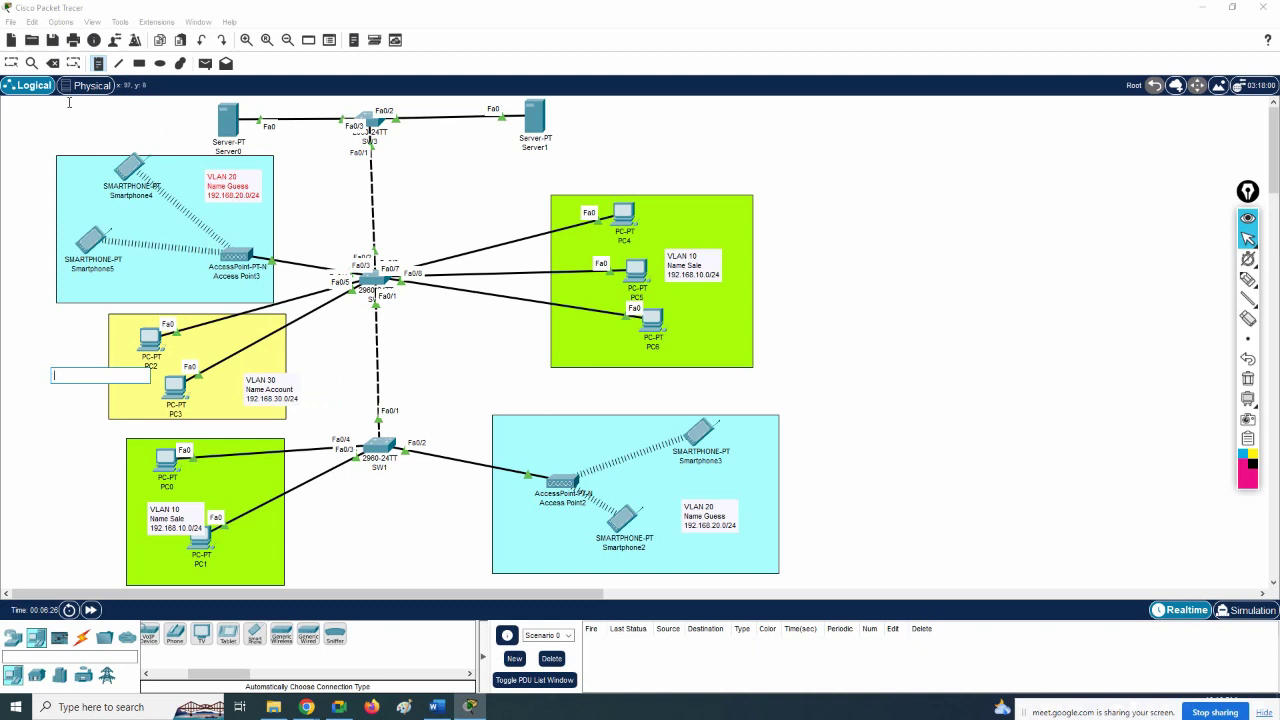
{"action": "left_click", "coordinate": [8, 63]}
{"action": "left_click_drag", "start_coordinate": [264, 384], "coordinate": [231, 383]}
{"action": "left_click", "coordinate": [336, 386]}
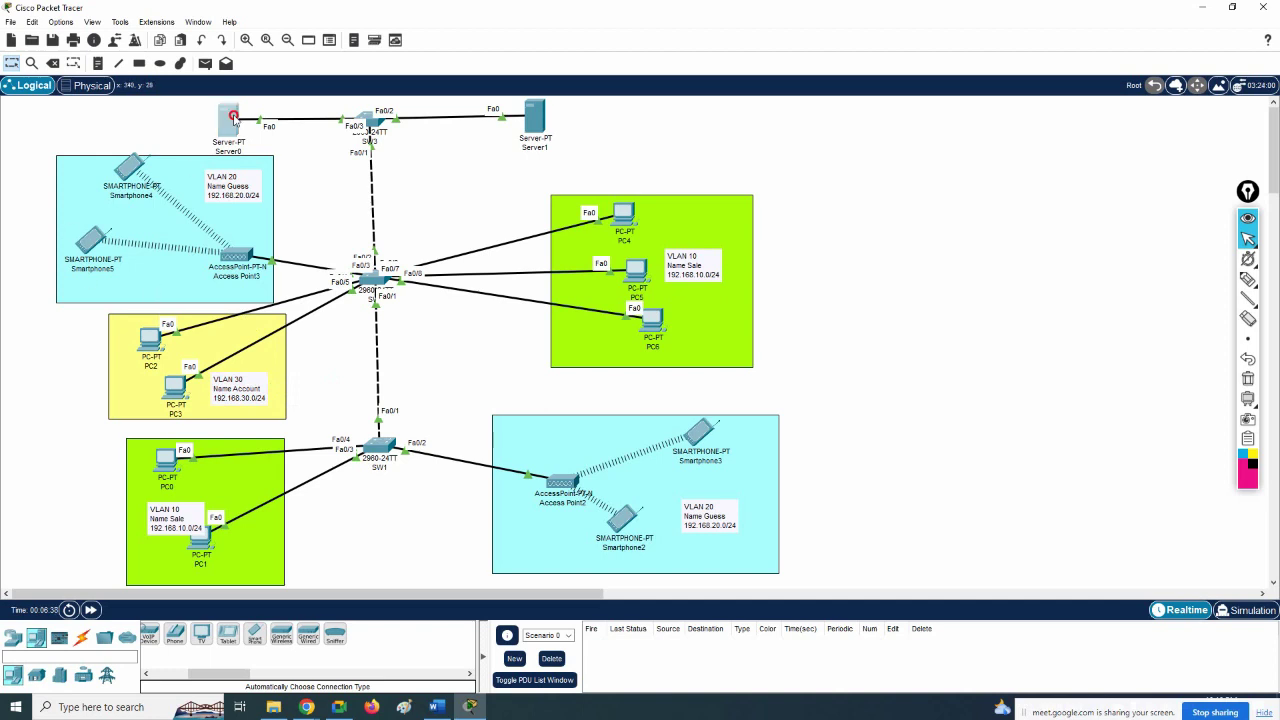
Step: Nudge Server0 slightly, then rename Server1 to 'Taly -192.168.30.100/24'
{"action": "left_click_drag", "start_coordinate": [232, 114], "coordinate": [229, 108]}
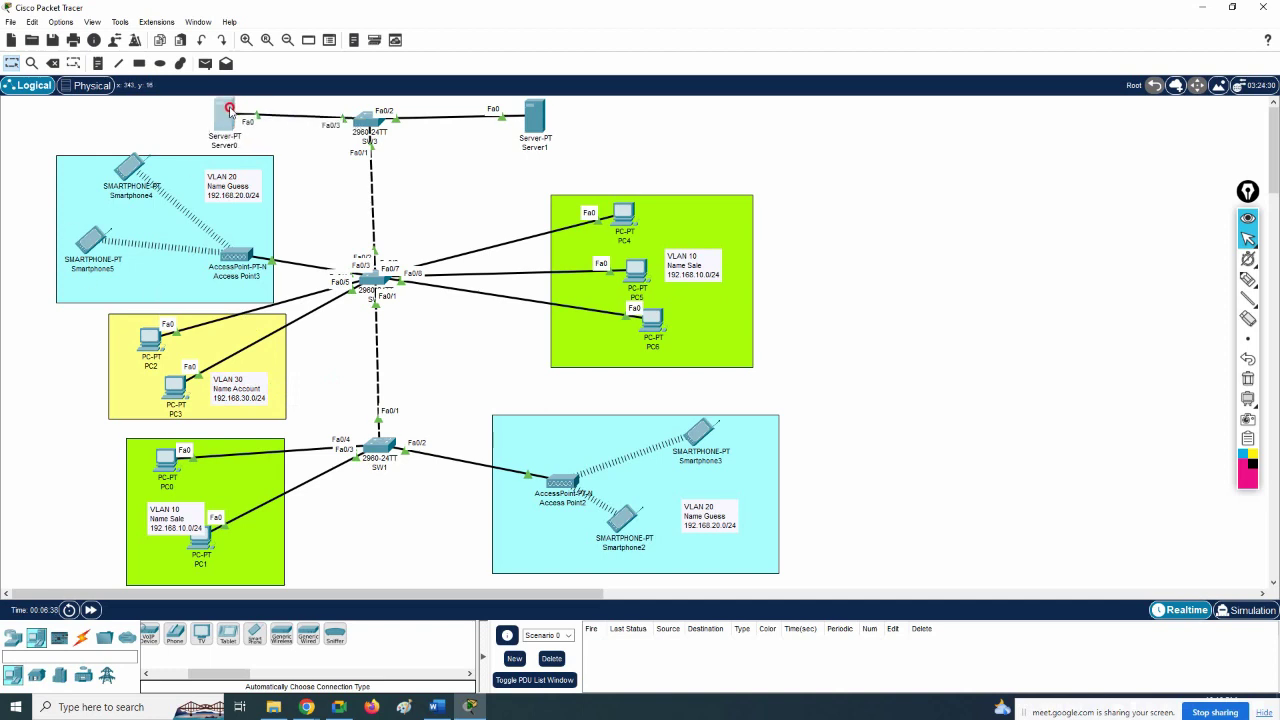
{"action": "left_click", "coordinate": [537, 148]}
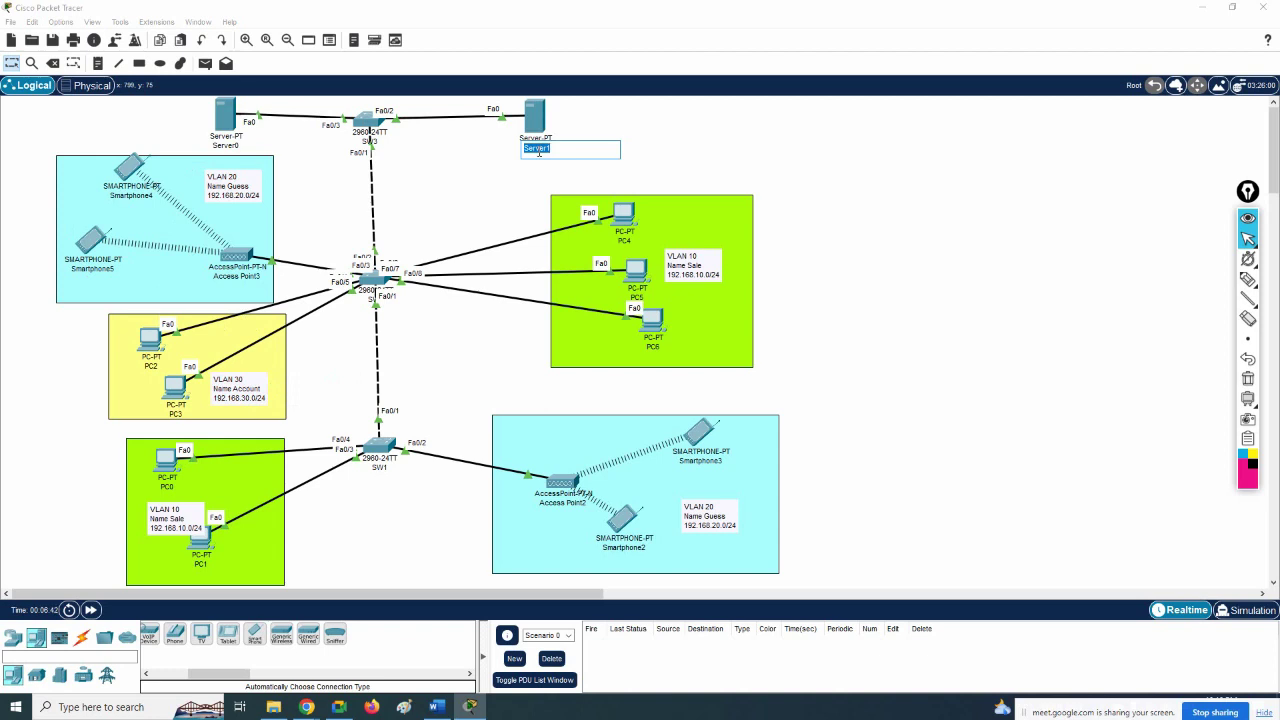
{"action": "type", "text": "Account"}
{"action": "key", "text": "BackSpace"}
{"action": "key", "text": "BackSpace"}
{"action": "key", "text": "BackSpace"}
{"action": "key", "text": "BackSpace"}
{"action": "key", "text": "BackSpace"}
{"action": "key", "text": "BackSpace"}
{"action": "type", "text": "Te"}
{"action": "left_click_drag", "start_coordinate": [602, 148], "coordinate": [541, 147]}
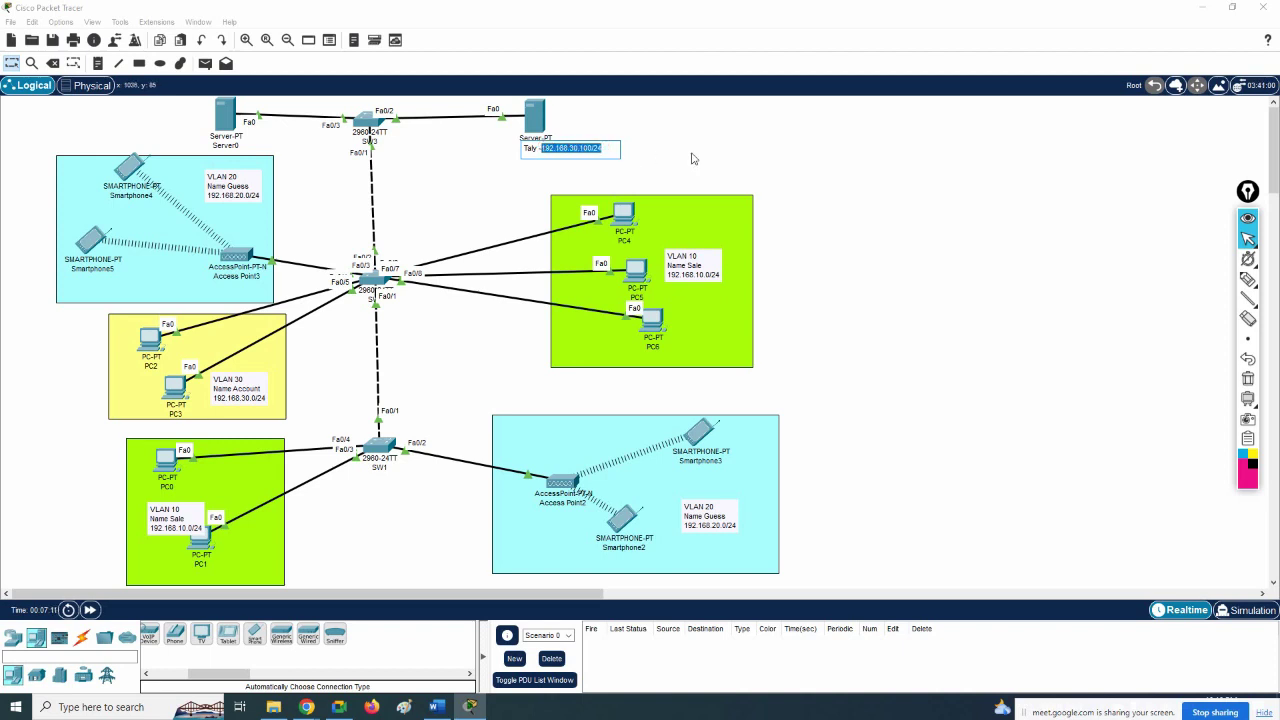
{"action": "left_click", "coordinate": [575, 127]}
Step: Set the Taly server to static IPv4 192.168.30.100 with subnet mask 255.255.255.0
{"action": "left_click", "coordinate": [535, 115]}
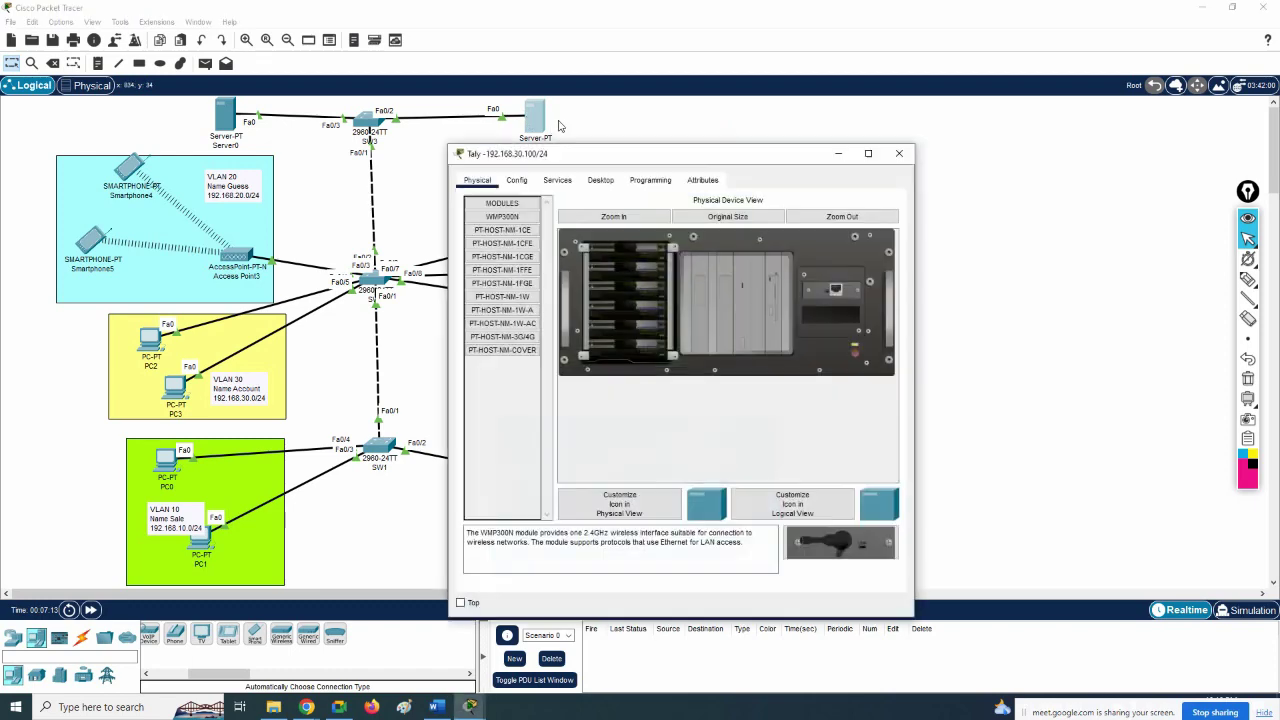
{"action": "left_click", "coordinate": [598, 180]}
{"action": "left_click", "coordinate": [505, 235]}
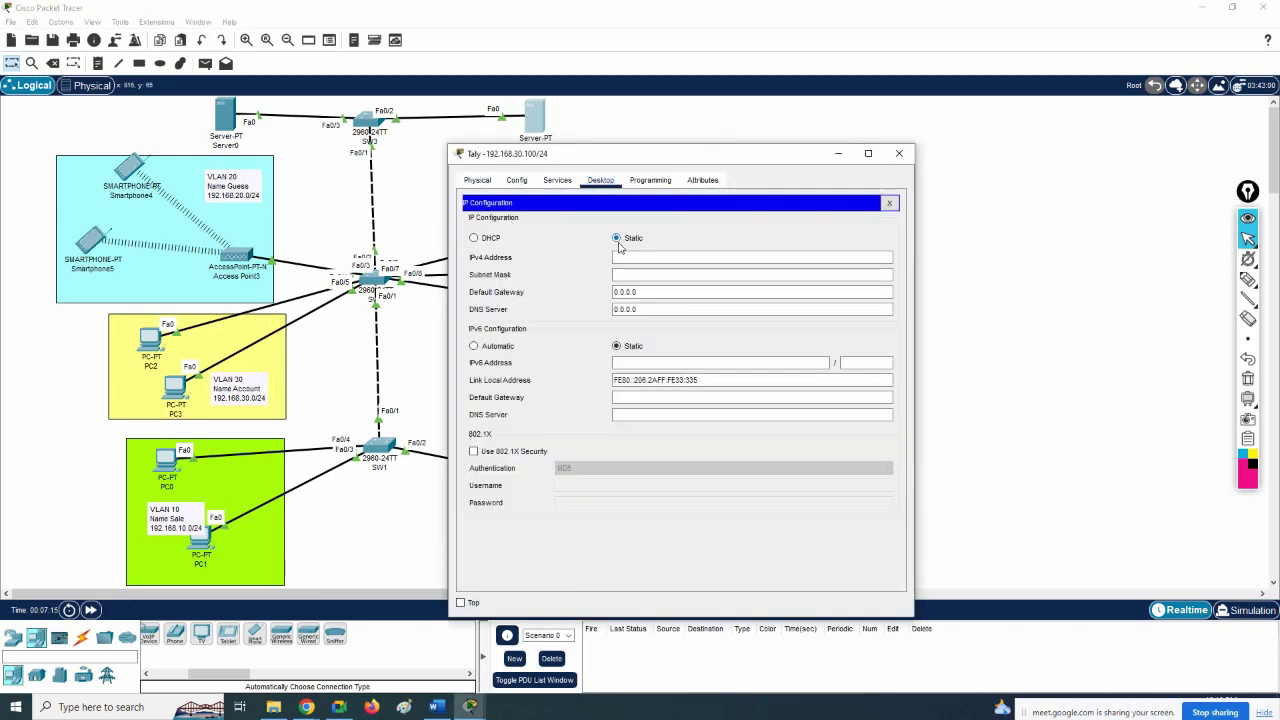
{"action": "left_click", "coordinate": [620, 257]}
{"action": "key", "text": "ctrl+v"}
{"action": "left_click", "coordinate": [647, 291]}
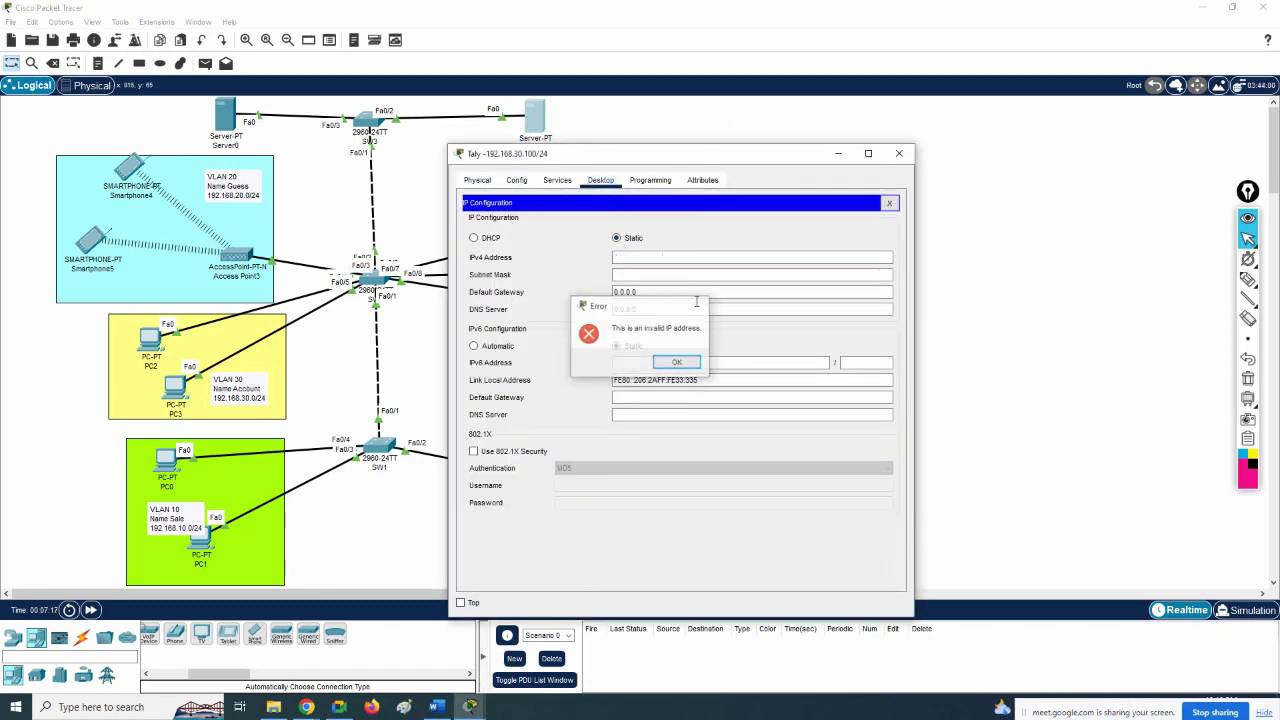
{"action": "left_click", "coordinate": [699, 305]}
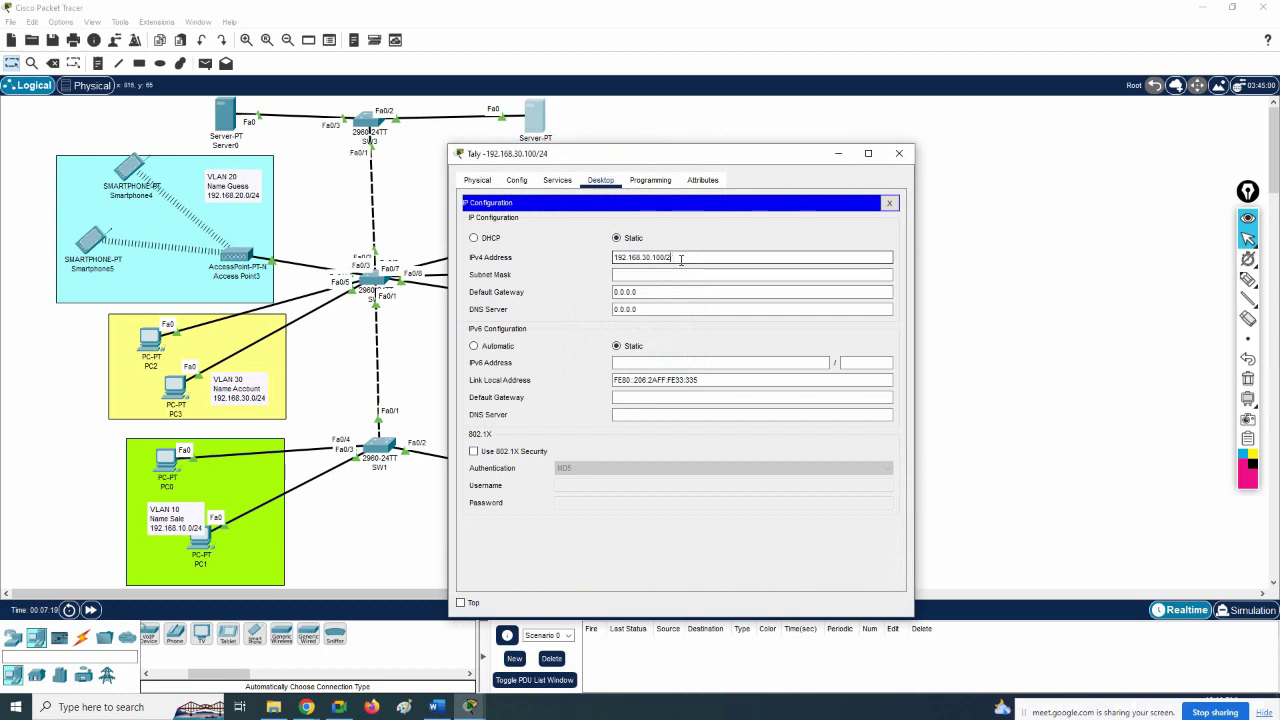
{"action": "left_click", "coordinate": [681, 274]}
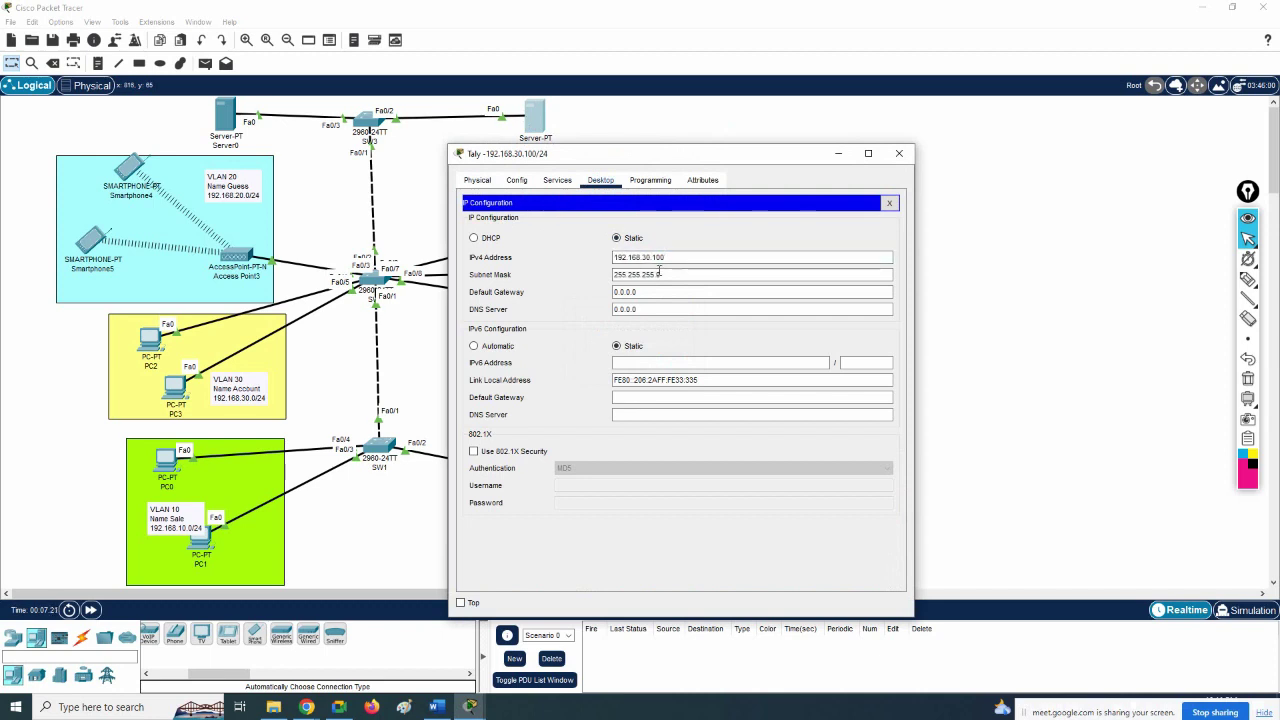
Step: Rename Server0 to 'CRM-192.168.10.100/24'
{"action": "left_click", "coordinate": [902, 153]}
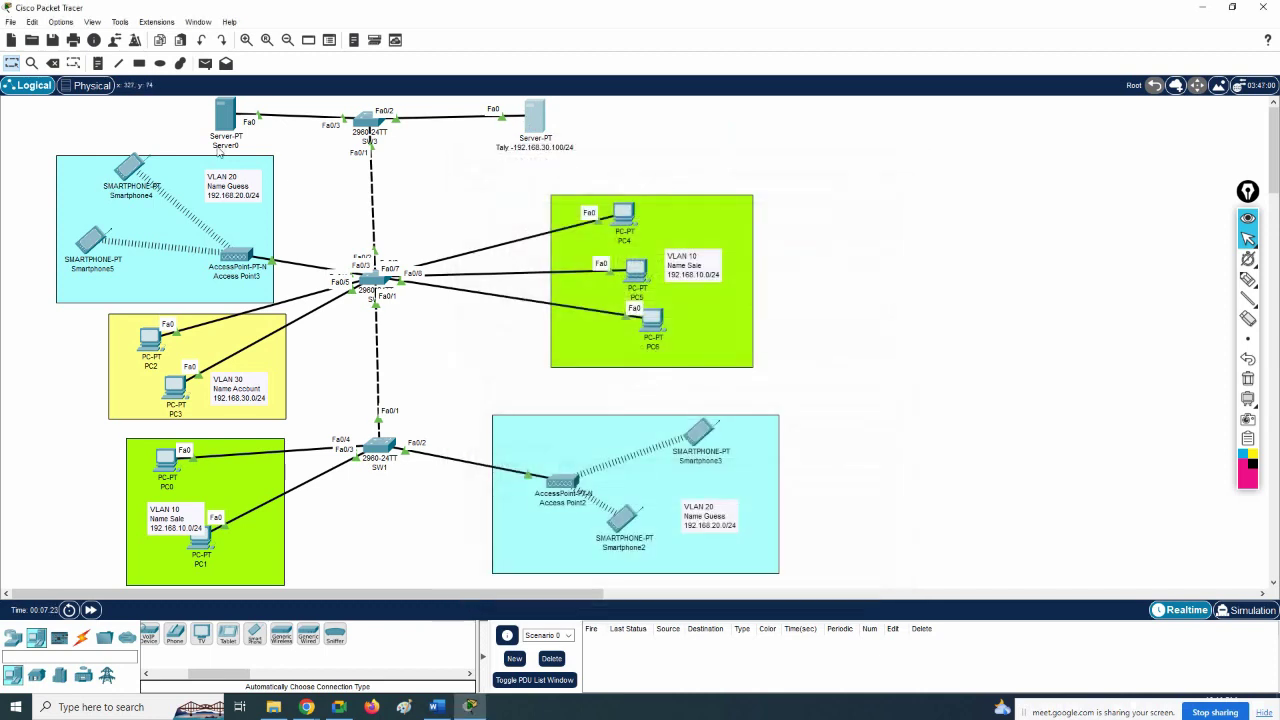
{"action": "left_click", "coordinate": [228, 145]}
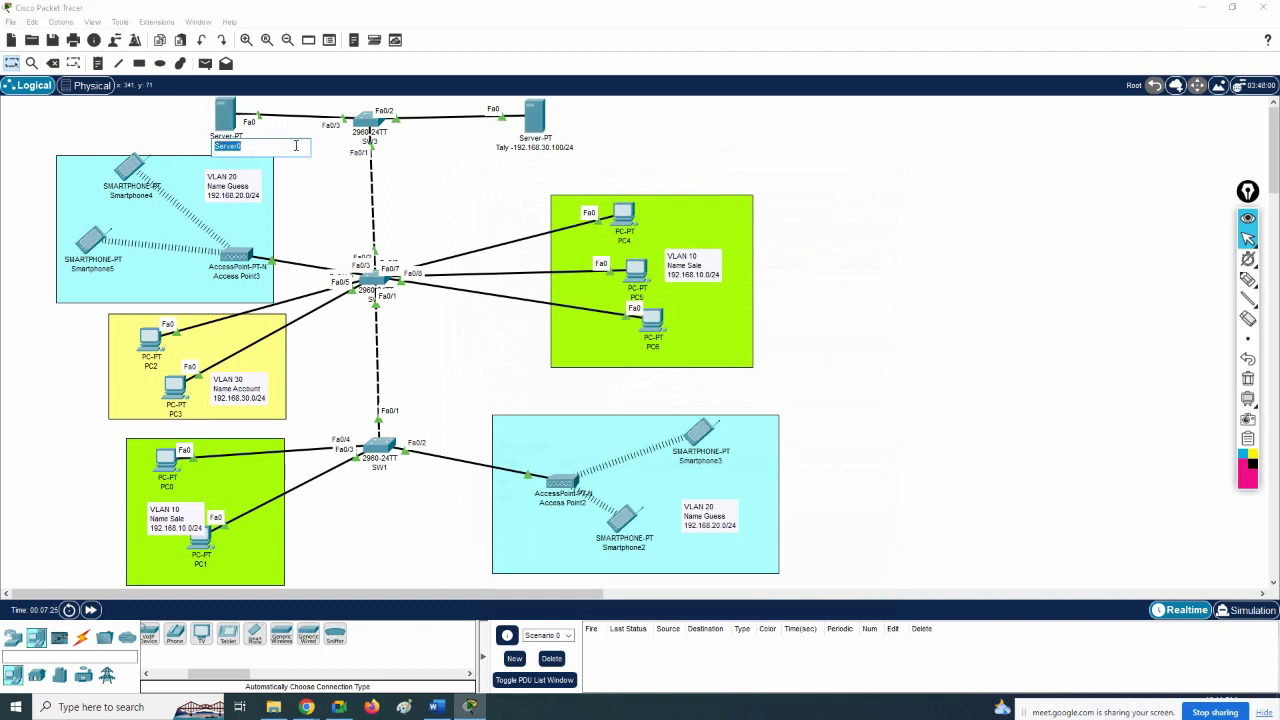
{"action": "type", "text": "CRM-192.168.10.100/24"}
{"action": "left_click_drag", "start_coordinate": [294, 147], "coordinate": [235, 147]}
{"action": "key", "text": "ctrl+c"}
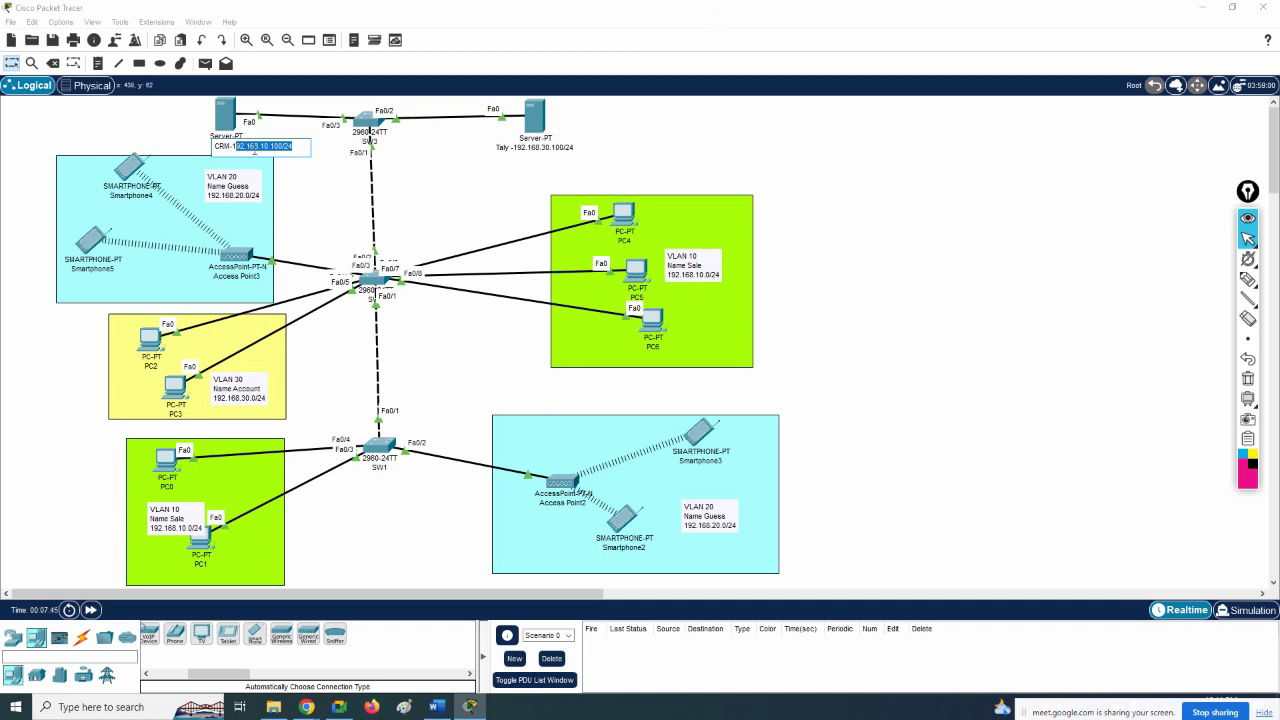
{"action": "left_click_drag", "start_coordinate": [296, 147], "coordinate": [233, 141]}
Step: Attempt entering 192.168.10.100 in the CRM server's IP Configuration, then clear the invalid entry
{"action": "left_click", "coordinate": [224, 112]}
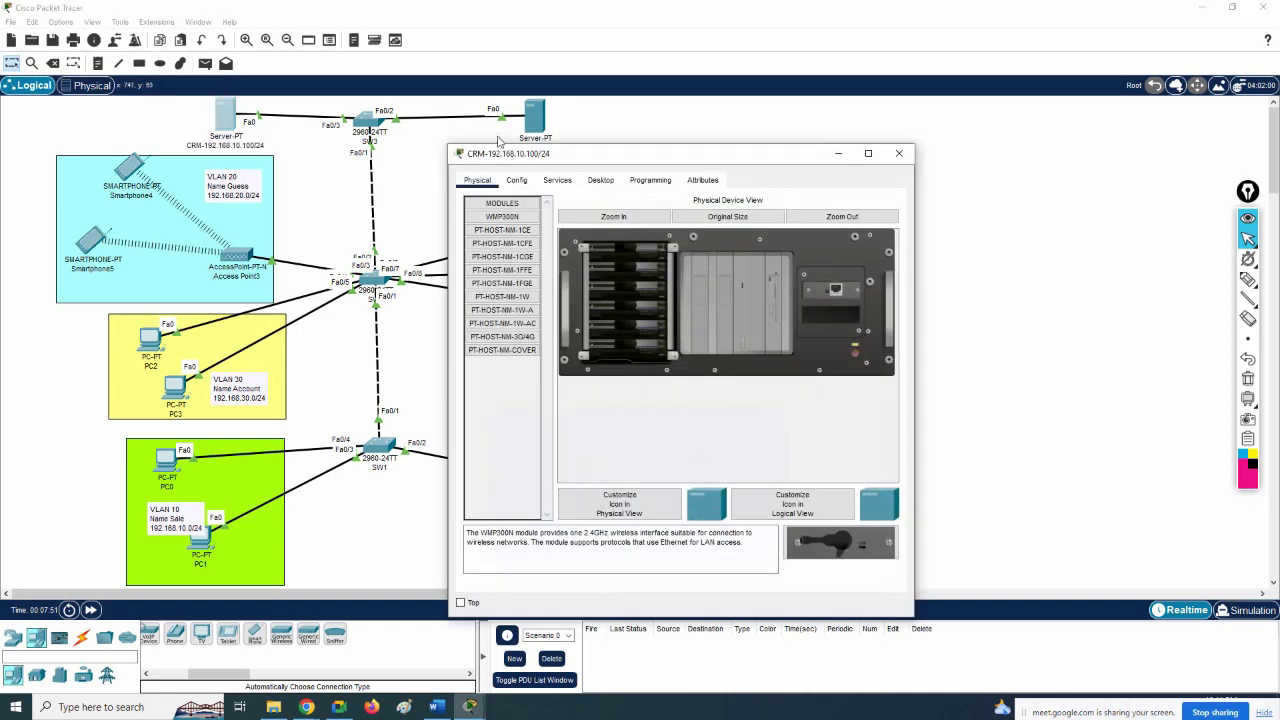
{"action": "left_click", "coordinate": [600, 180]}
{"action": "left_click", "coordinate": [500, 228]}
{"action": "left_click", "coordinate": [679, 257]}
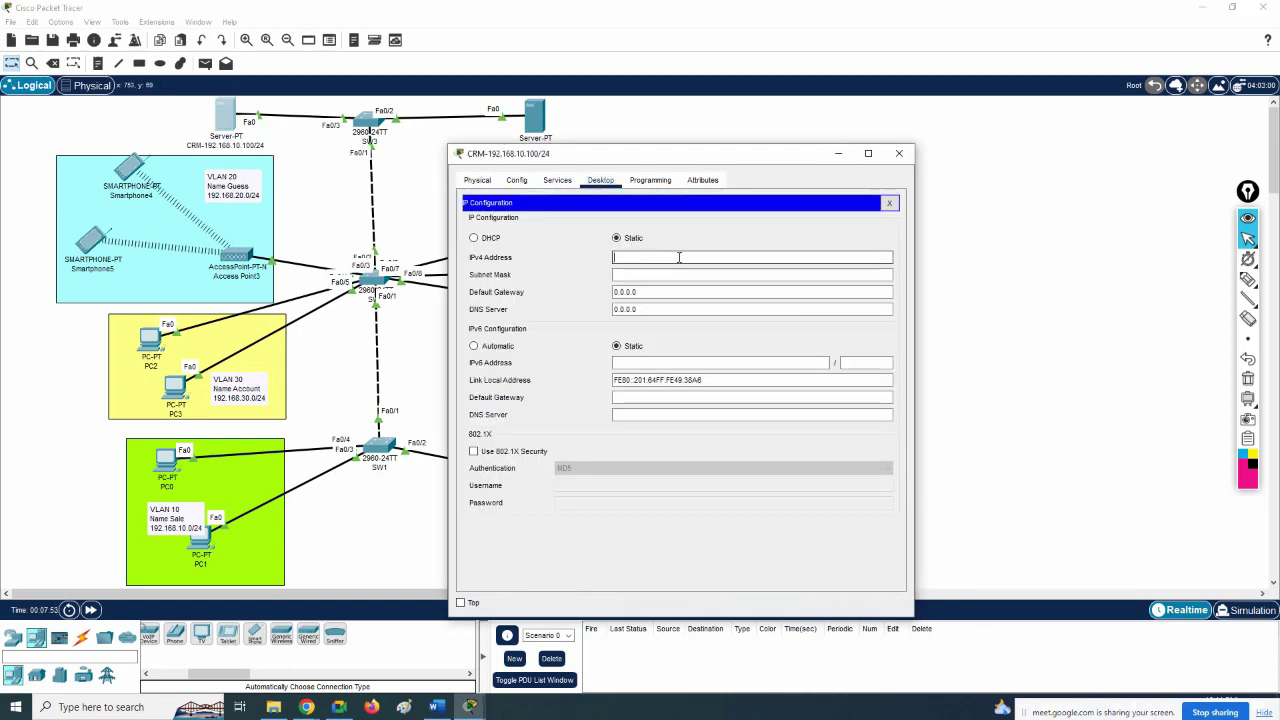
{"action": "key", "text": "ctrl+v"}
{"action": "left_click_drag", "start_coordinate": [682, 257], "coordinate": [665, 257]}
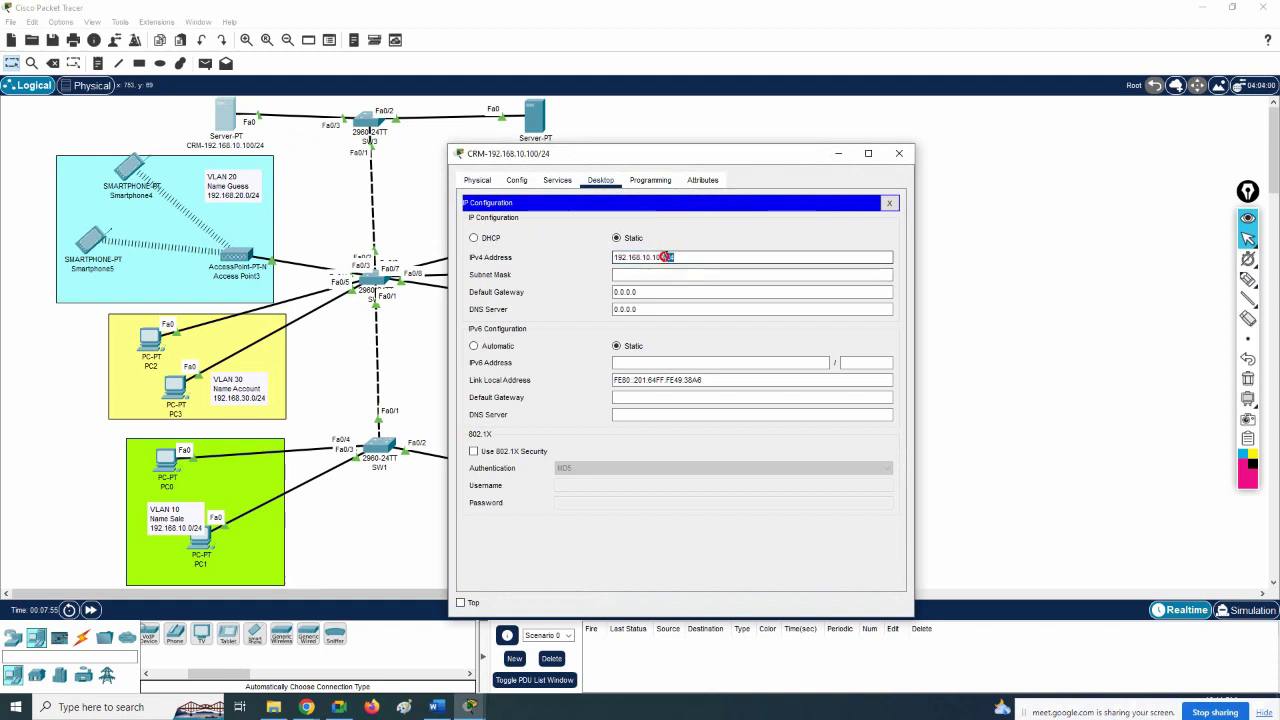
{"action": "key", "text": "BackSpace"}
{"action": "left_click", "coordinate": [708, 274]}
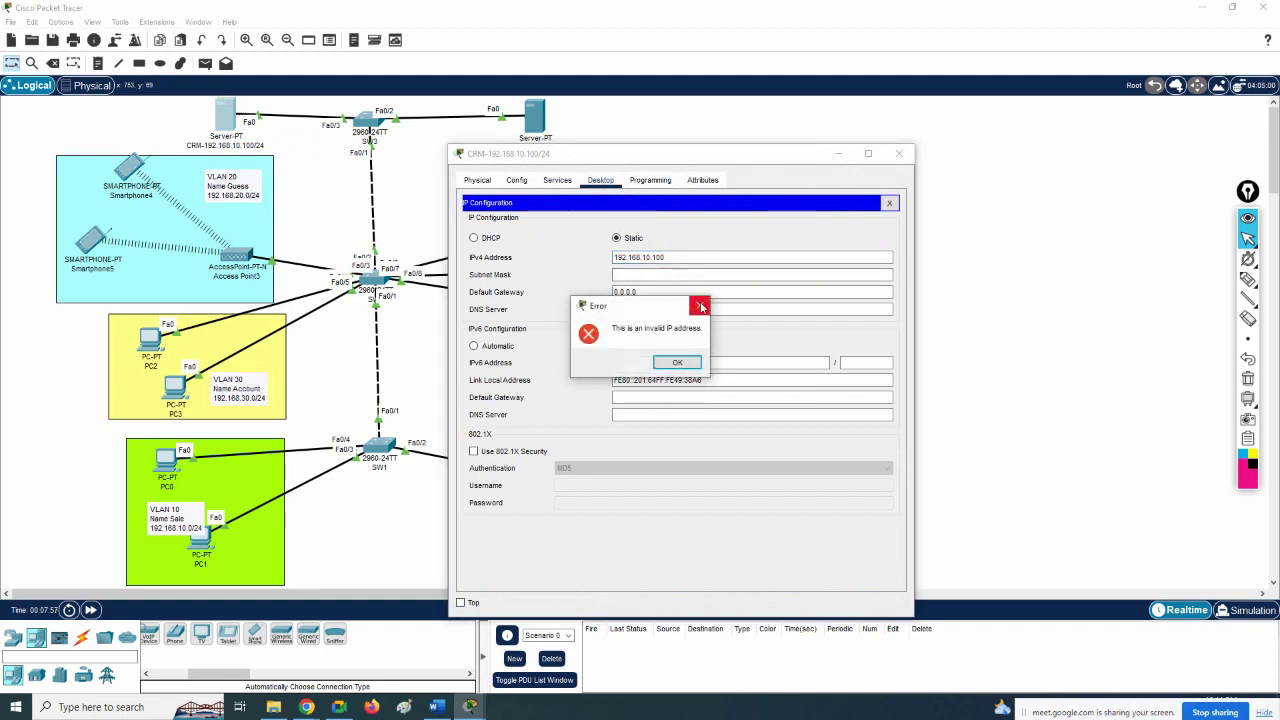
{"action": "left_click", "coordinate": [700, 306]}
{"action": "triple_click", "coordinate": [640, 257]}
{"action": "key", "text": "BackSpace"}
Step: Check the Taly server's IP configuration for comparison
{"action": "left_click_drag", "start_coordinate": [640, 156], "coordinate": [810, 117]}
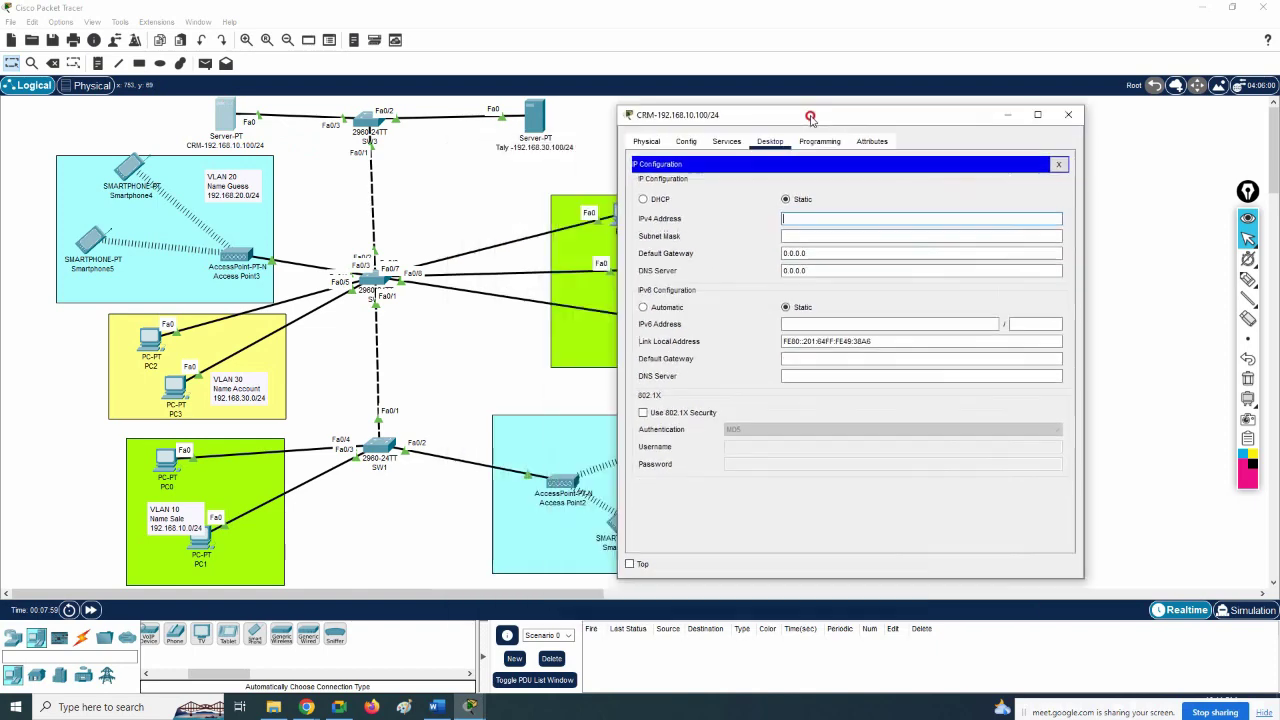
{"action": "left_click", "coordinate": [537, 122]}
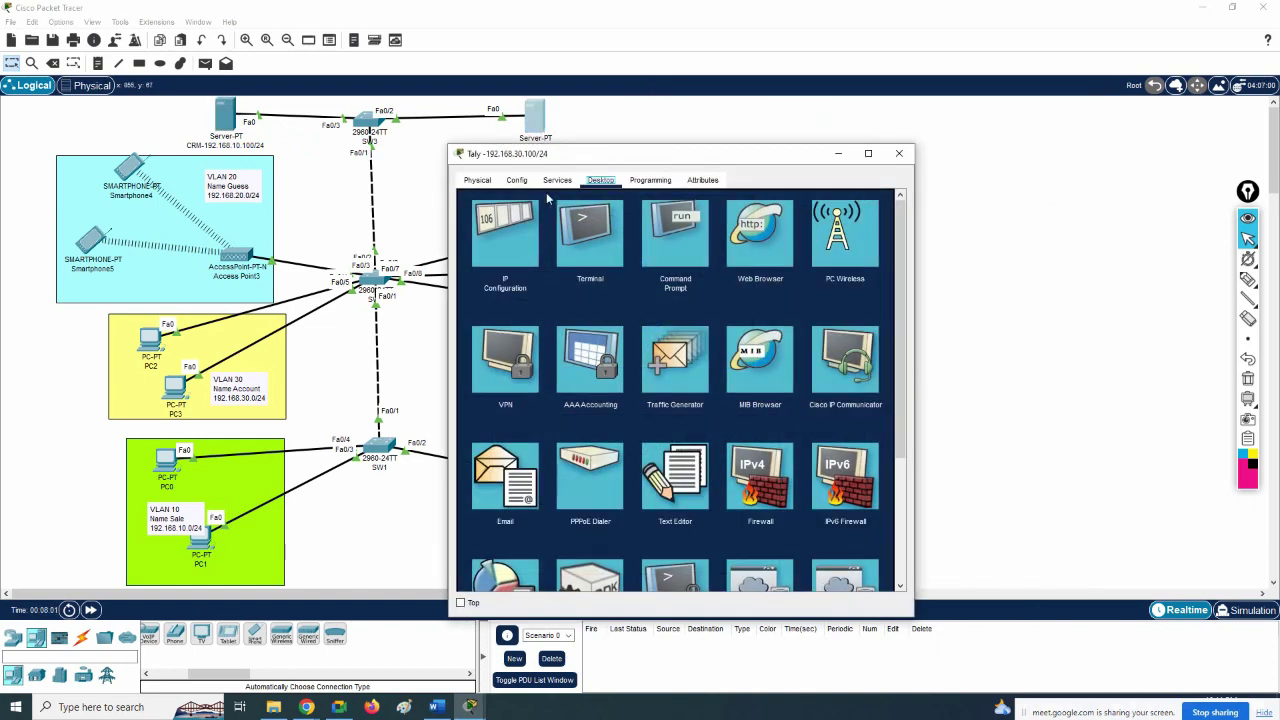
{"action": "left_click", "coordinate": [505, 232]}
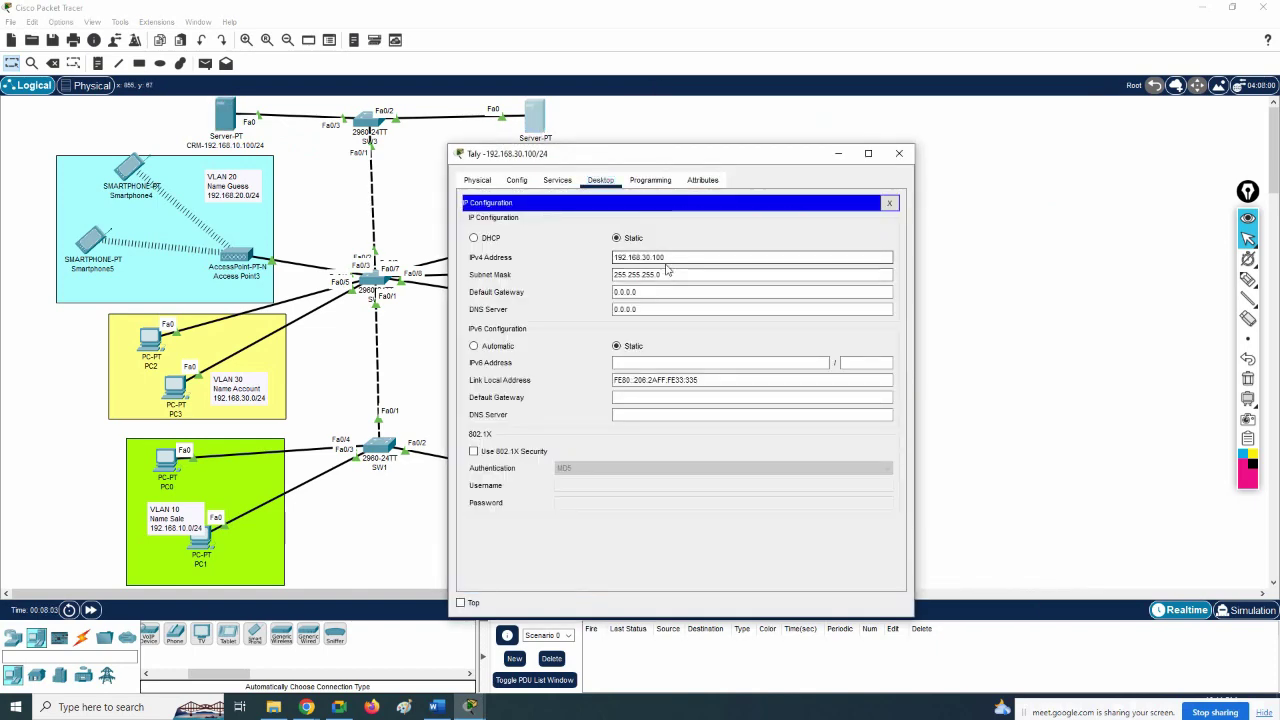
{"action": "left_click", "coordinate": [899, 153]}
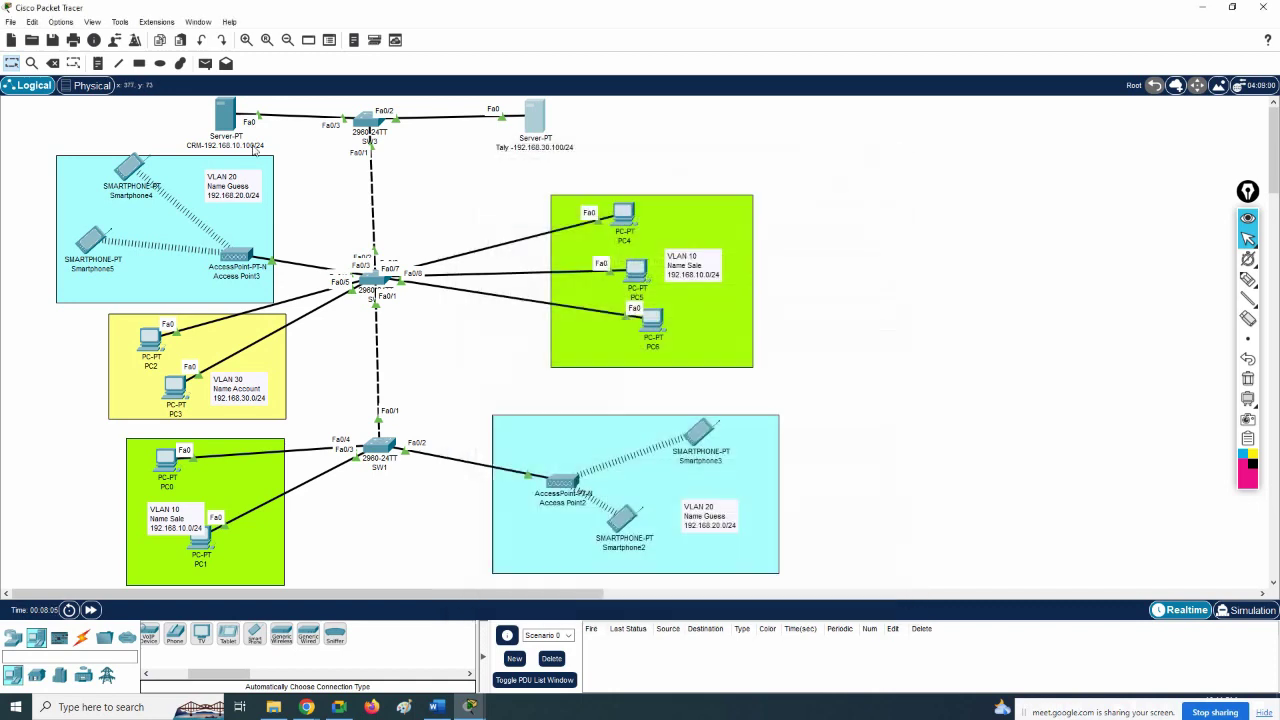
Step: Give the CRM server IPv4 192.168.10.100 with auto-filled mask 255.255.255.0
{"action": "left_click", "coordinate": [225, 114]}
{"action": "left_click", "coordinate": [833, 197]}
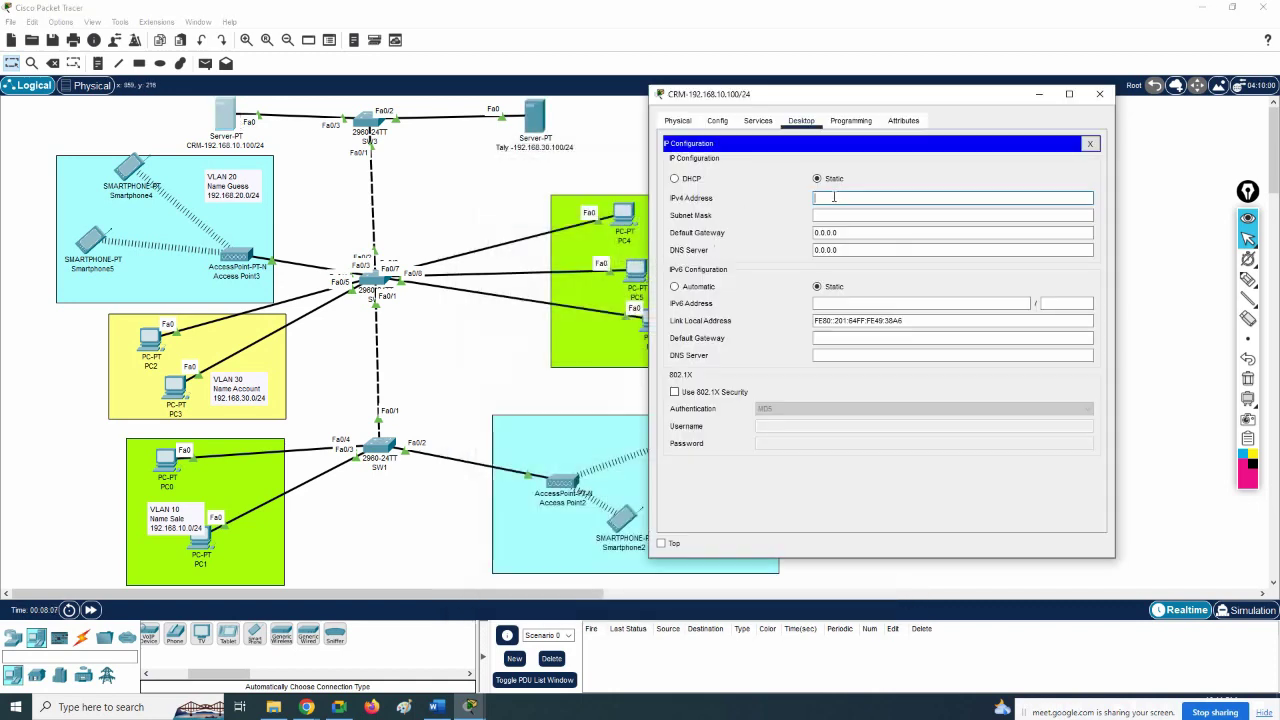
{"action": "key", "text": "ctrl+v"}
{"action": "left_click", "coordinate": [840, 231]}
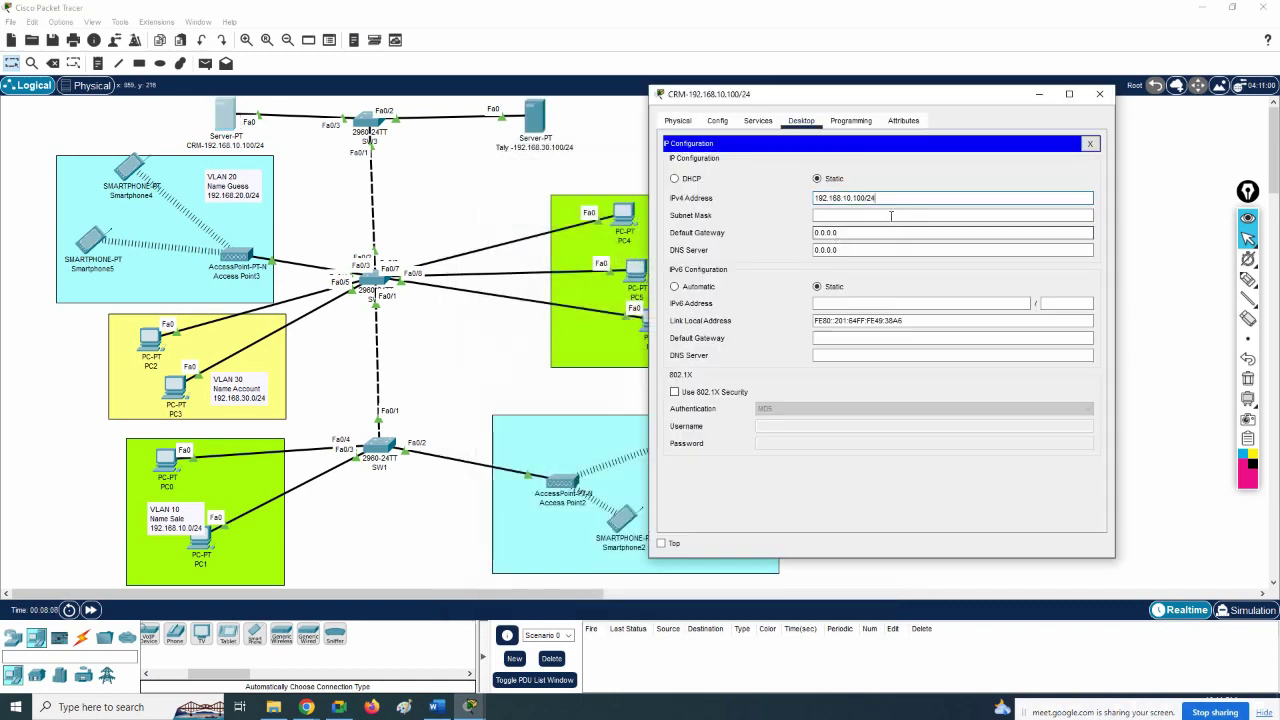
{"action": "key", "text": "BackSpace"}
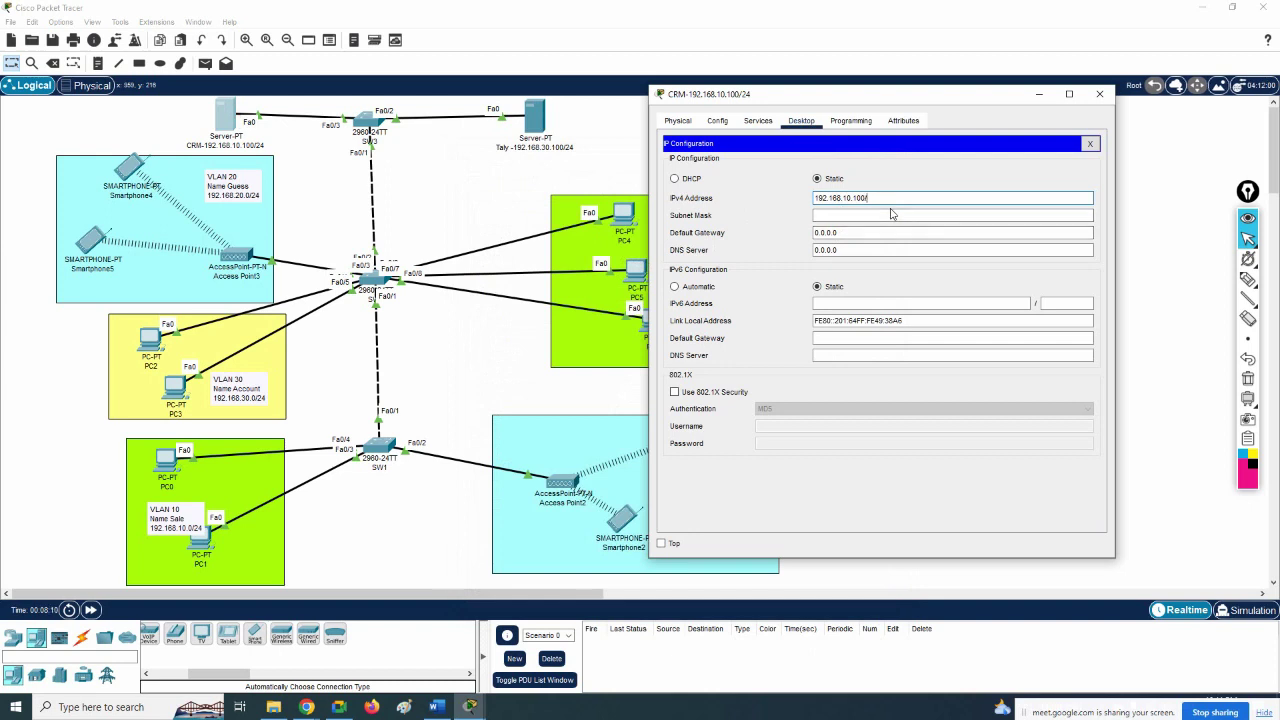
{"action": "key", "text": "BackSpace"}
{"action": "left_click", "coordinate": [894, 231]}
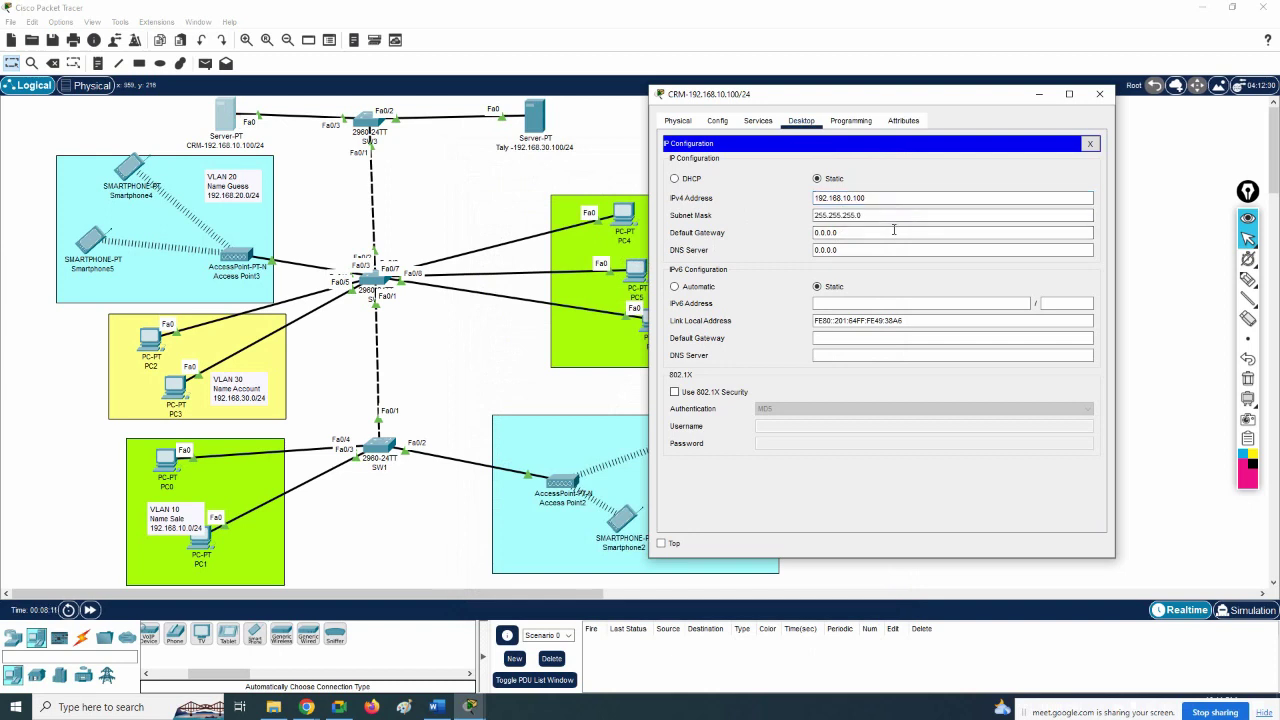
{"action": "left_click", "coordinate": [1100, 95]}
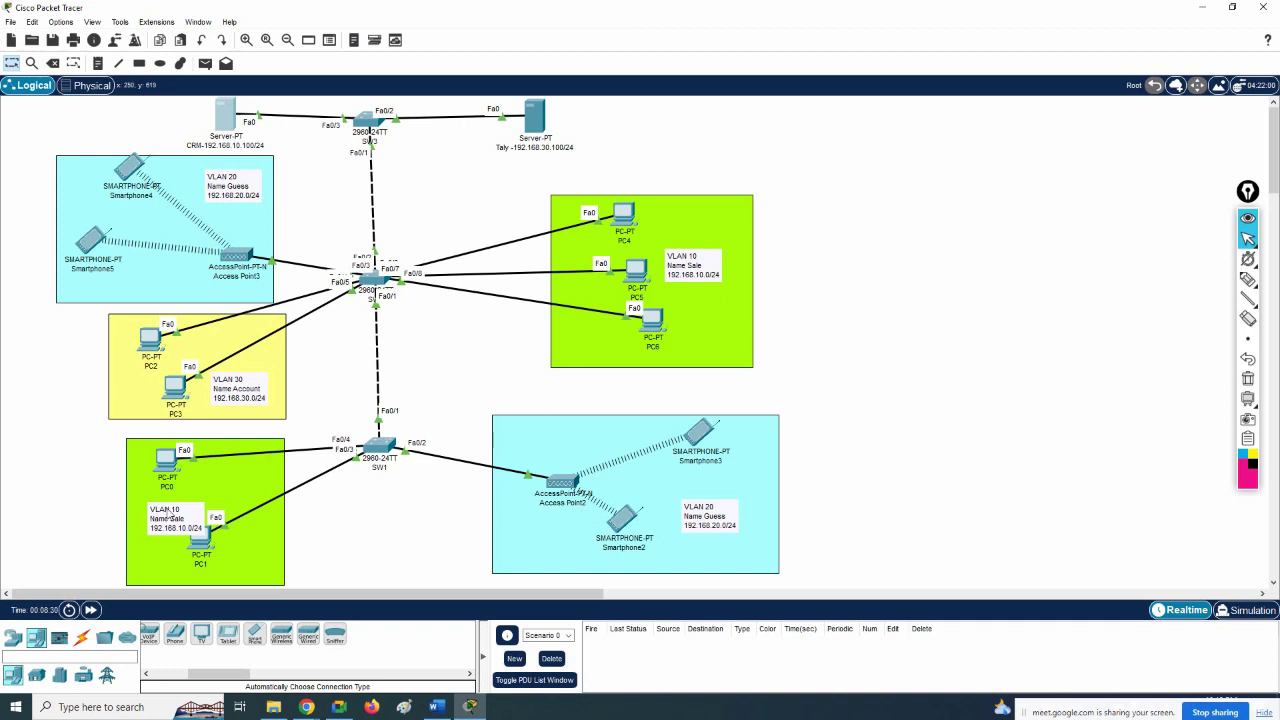
Step: Move the lower VLAN 10 Sale note left and begin editing PC1's name label
{"action": "left_click_drag", "start_coordinate": [171, 516], "coordinate": [129, 512]}
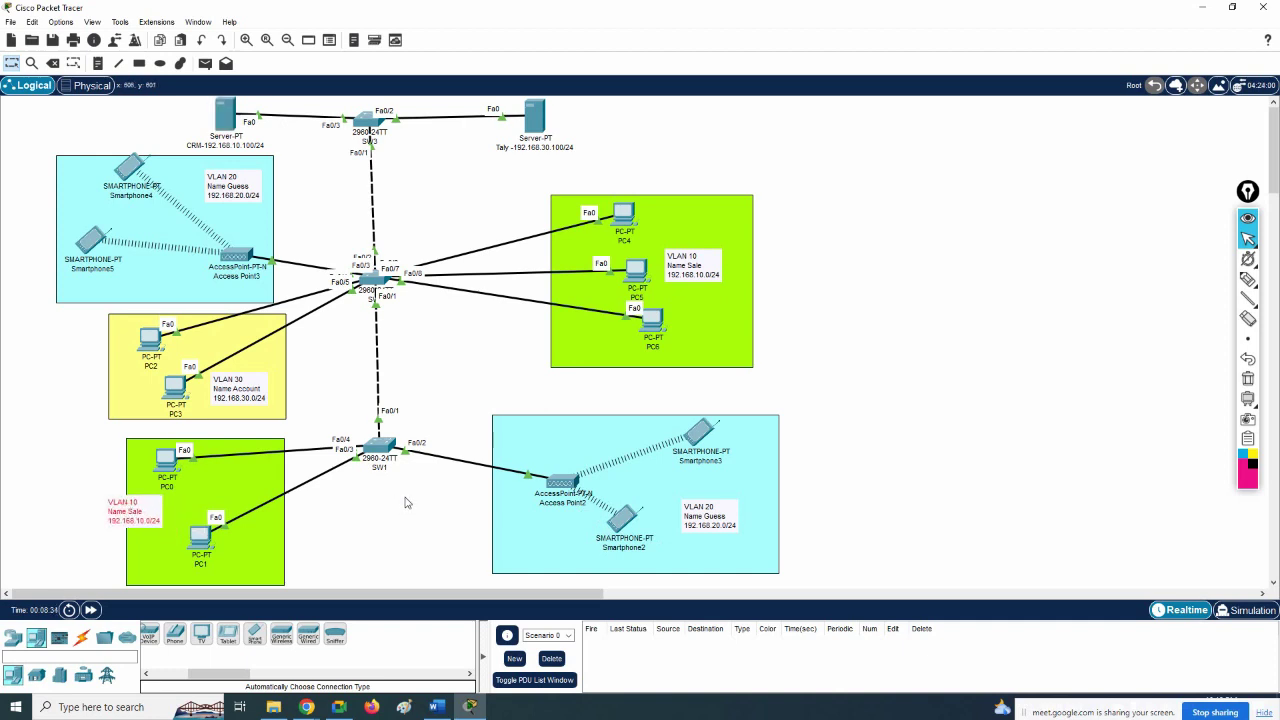
{"action": "left_click", "coordinate": [204, 565]}
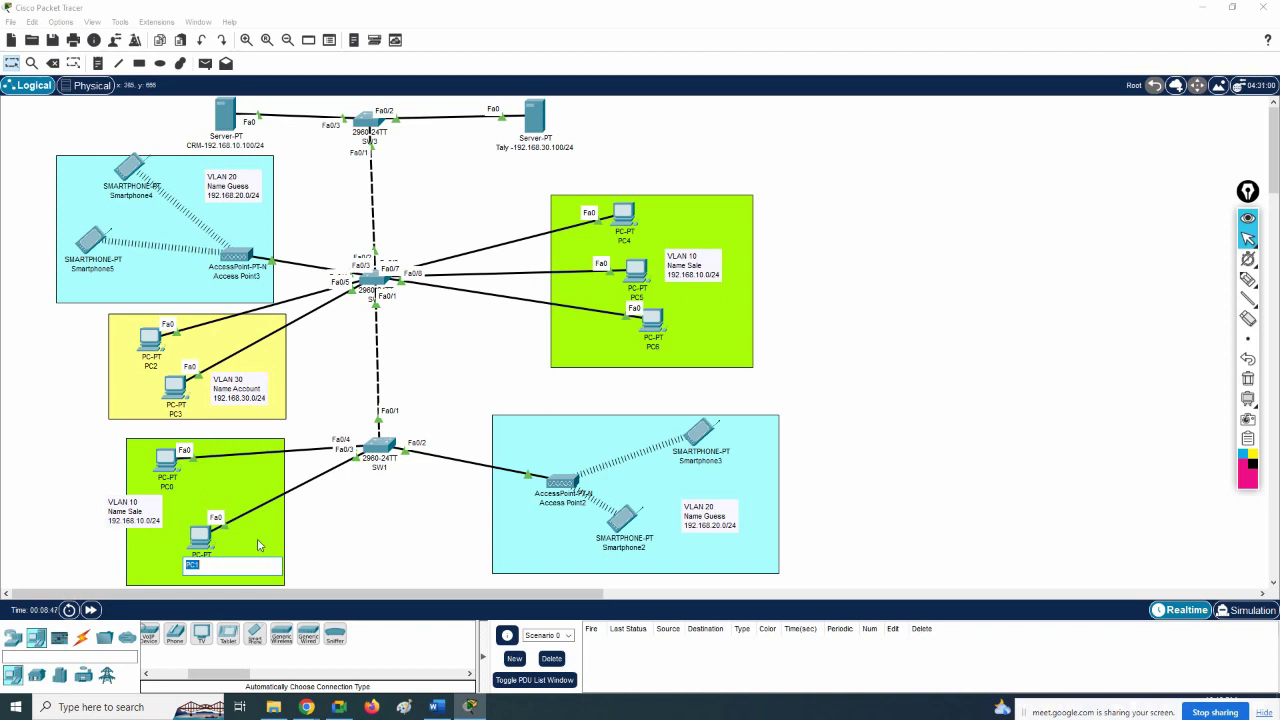
Step: Rename PC1 to 192.168.10.1 and give it that static address with mask 255.255.255.0
{"action": "type", "text": "192.168.10.1"}
{"action": "key", "text": "ctrl+a"}
{"action": "key", "text": "ctrl+c"}
{"action": "left_click", "coordinate": [201, 537]}
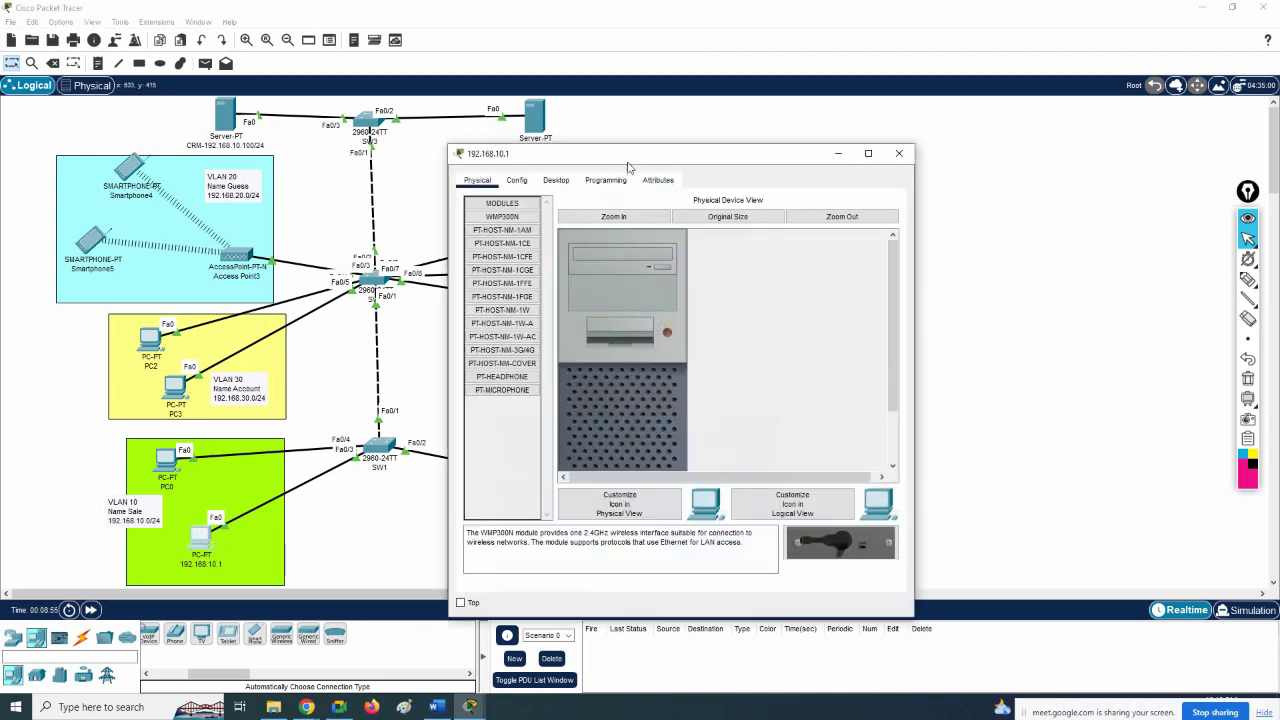
{"action": "left_click", "coordinate": [556, 182]}
{"action": "left_click", "coordinate": [505, 233]}
{"action": "left_click", "coordinate": [626, 272]}
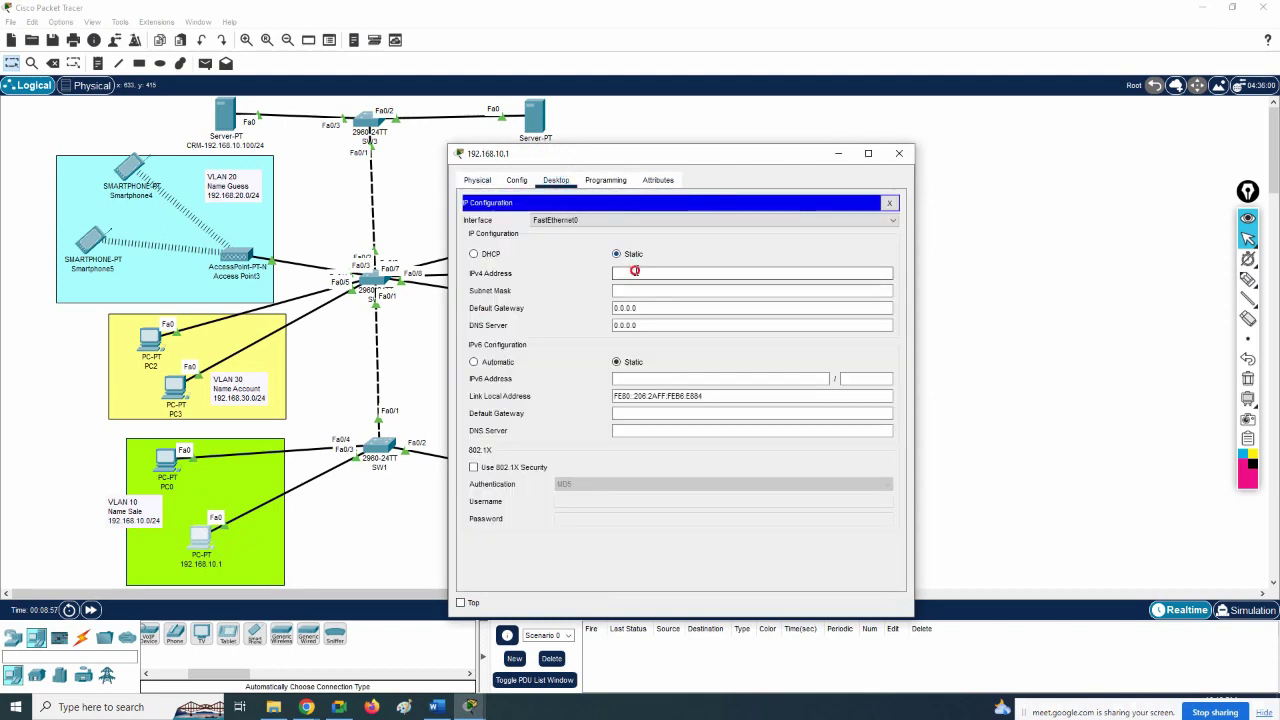
{"action": "key", "text": "ctrl+v"}
{"action": "key", "text": "Tab"}
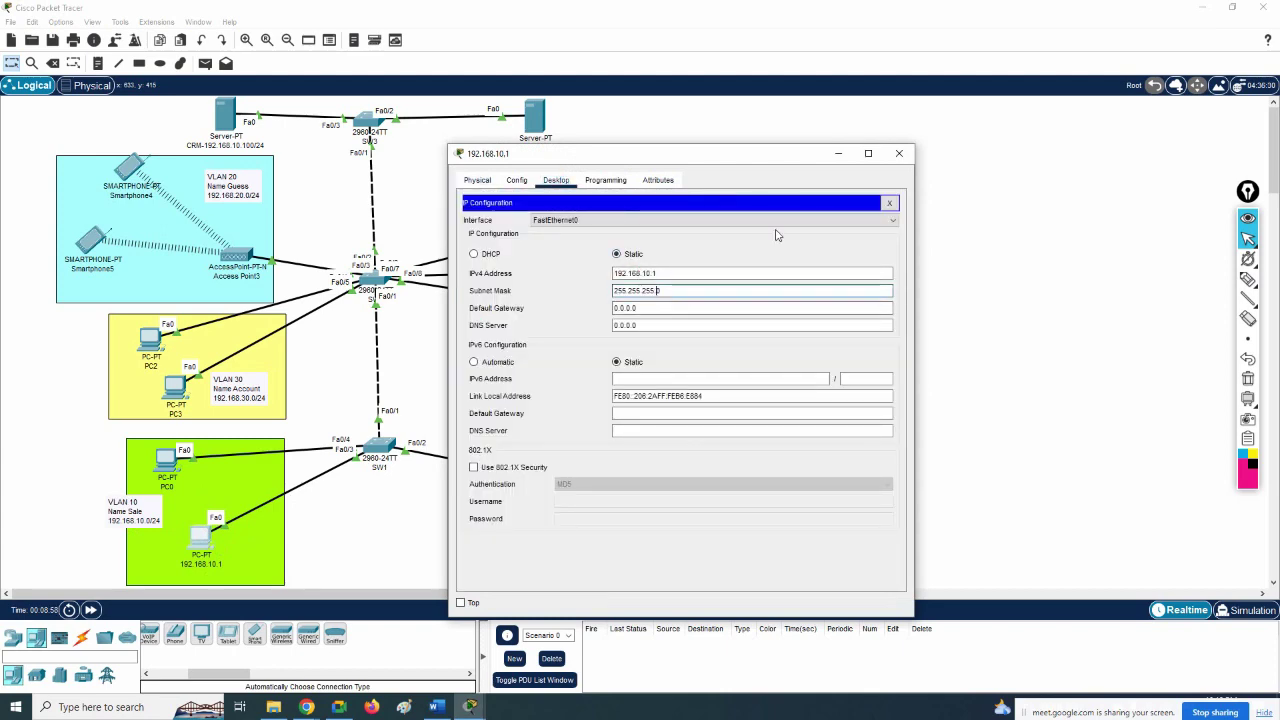
{"action": "left_click", "coordinate": [899, 153]}
Step: Rename PC0 to 192.168.10.2 and assign it that static IPv4 address with mask 255.255.255.0
{"action": "left_click", "coordinate": [168, 485]}
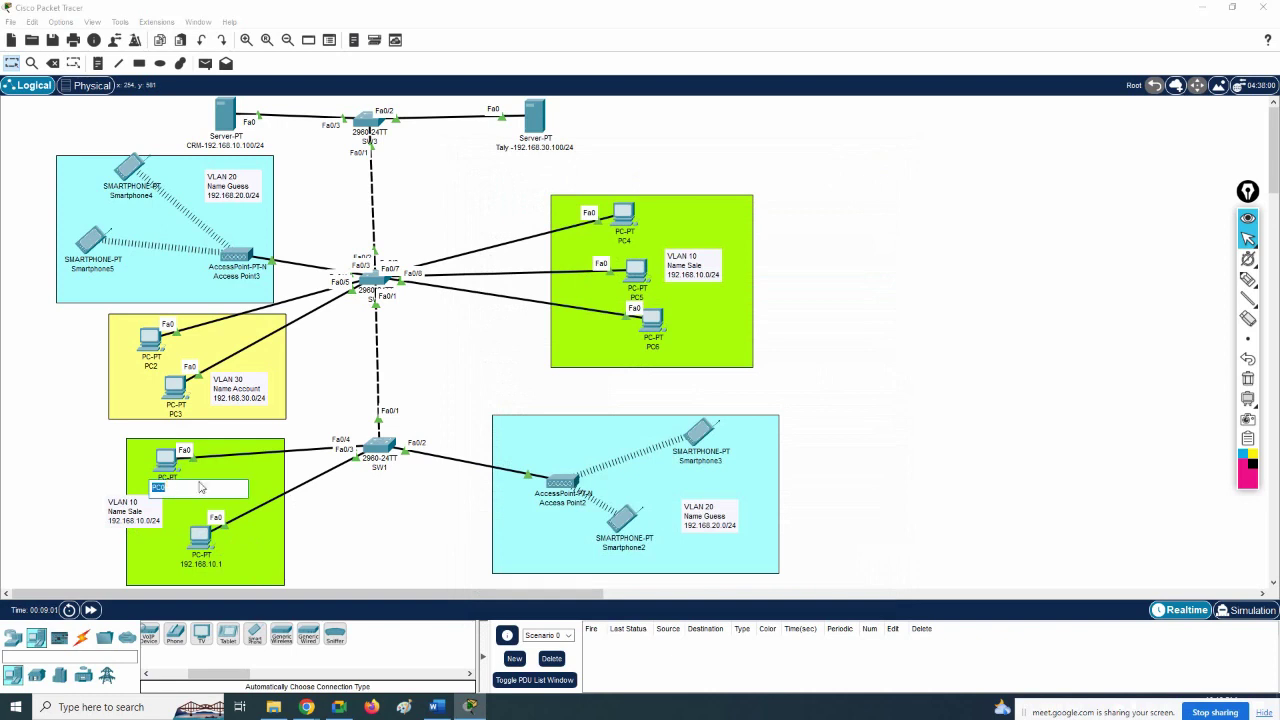
{"action": "key", "text": "ctrl+v"}
{"action": "key", "text": "BackSpace"}
{"action": "type", "text": "2"}
{"action": "key", "text": "ctrl+a"}
{"action": "key", "text": "ctrl+c"}
{"action": "left_click", "coordinate": [166, 460]}
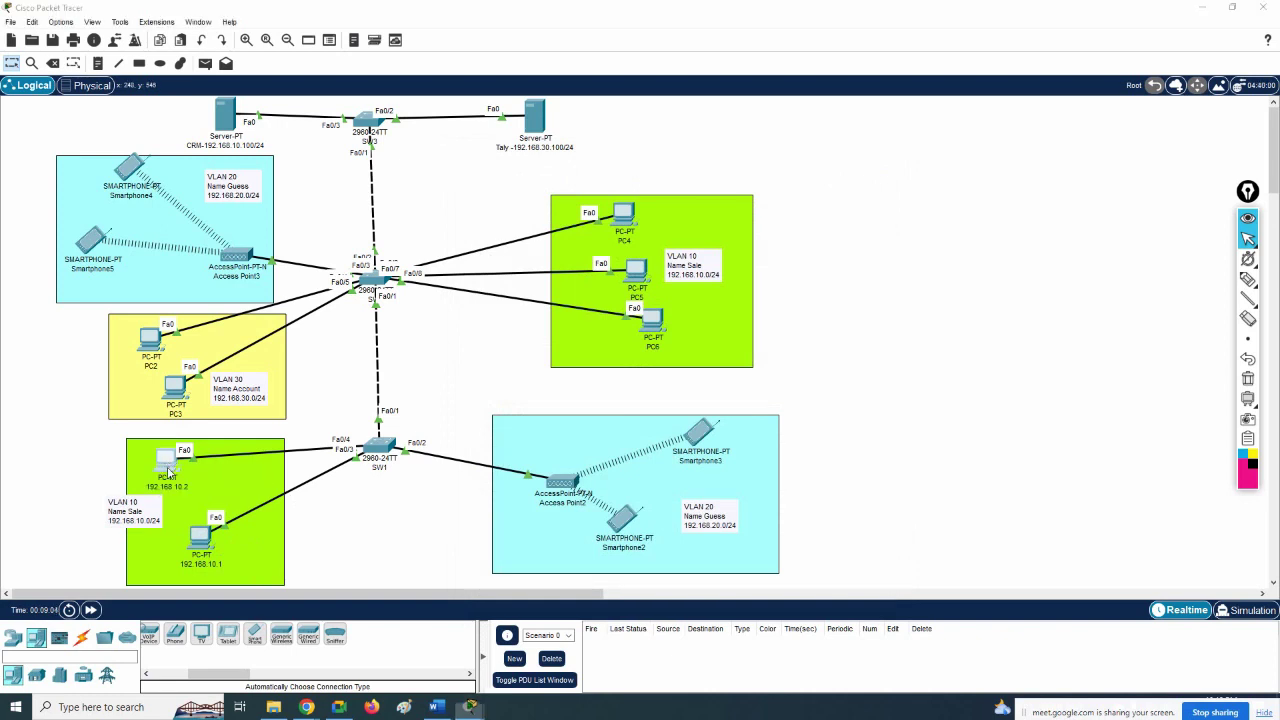
{"action": "left_click", "coordinate": [556, 180]}
{"action": "left_click", "coordinate": [505, 232]}
{"action": "left_click", "coordinate": [640, 273]}
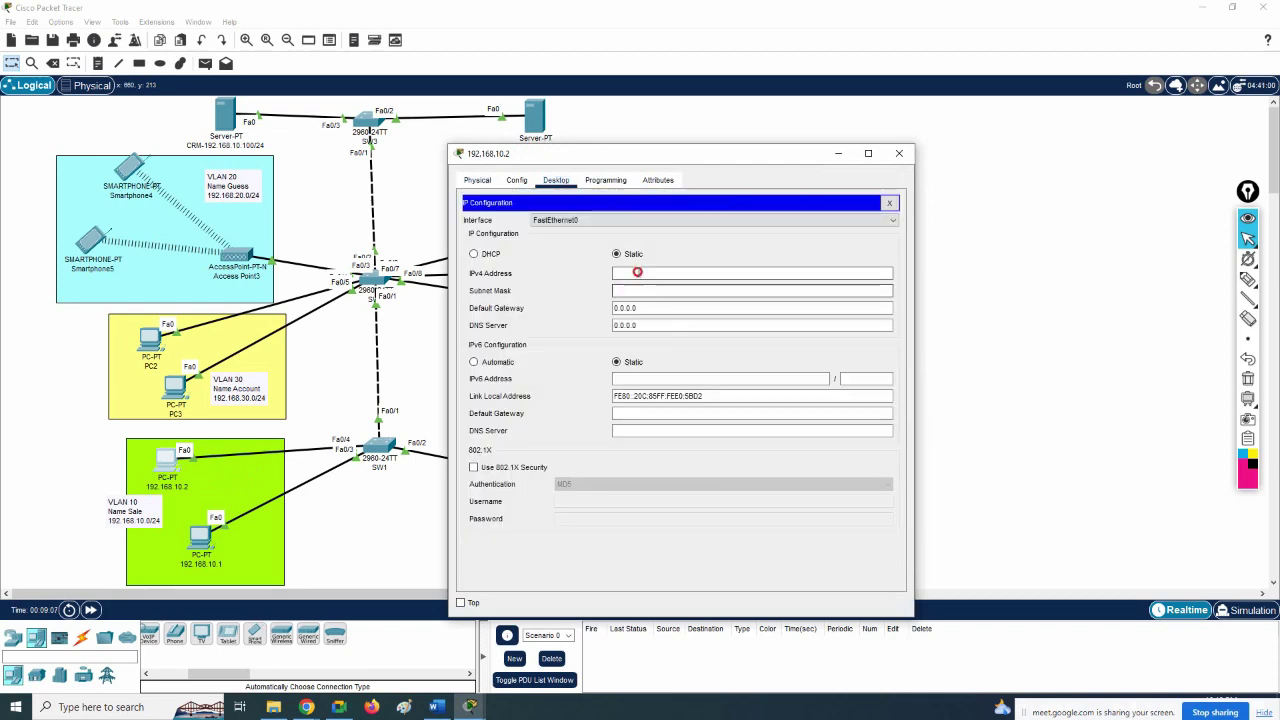
{"action": "key", "text": "ctrl+v"}
{"action": "left_click", "coordinate": [640, 290]}
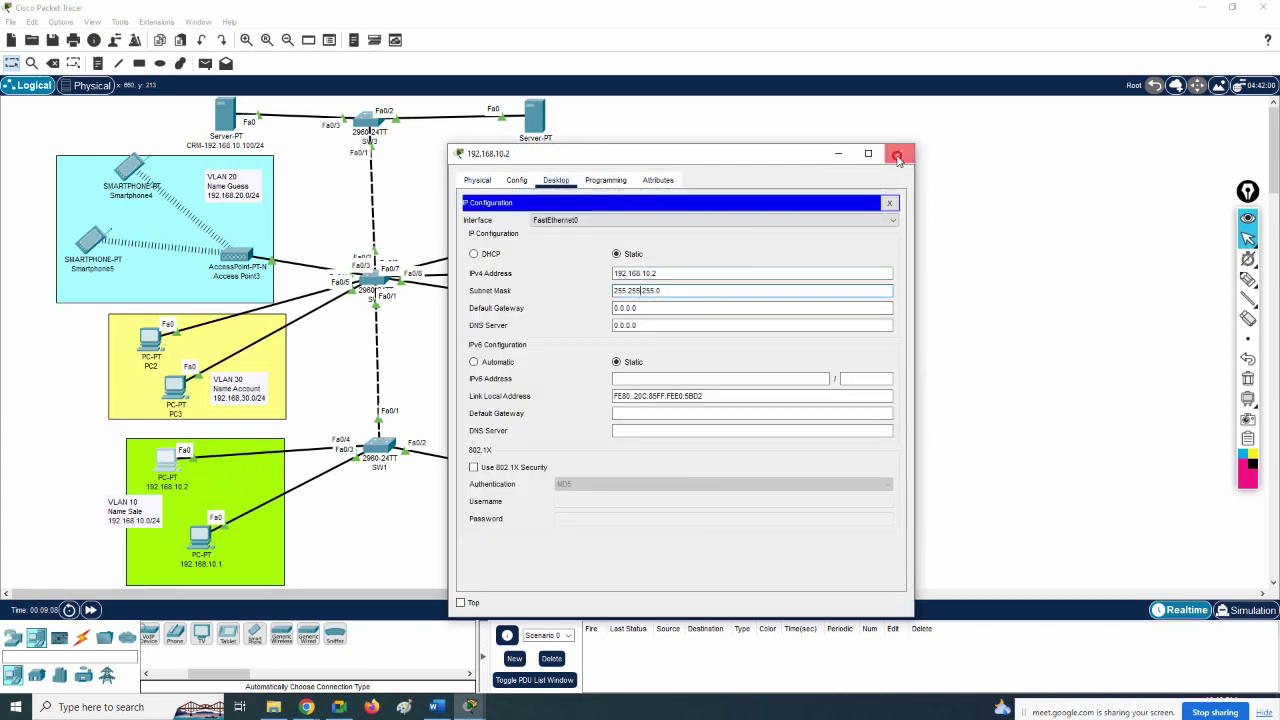
{"action": "left_click", "coordinate": [898, 156]}
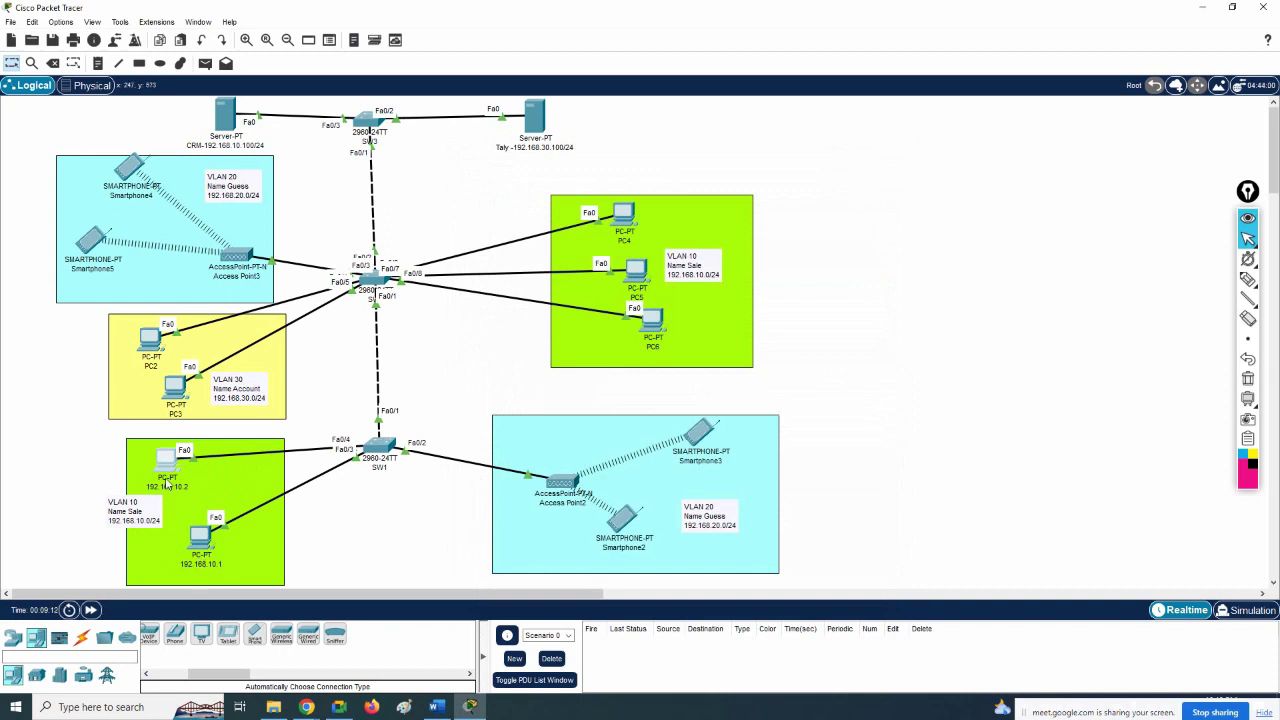
Step: Rename PC6 to 192.168.10.3 and give it IPv4 address 192.168.10.3 with mask 255.255.255.0
{"action": "left_click", "coordinate": [658, 347]}
{"action": "key", "text": "ctrl+v"}
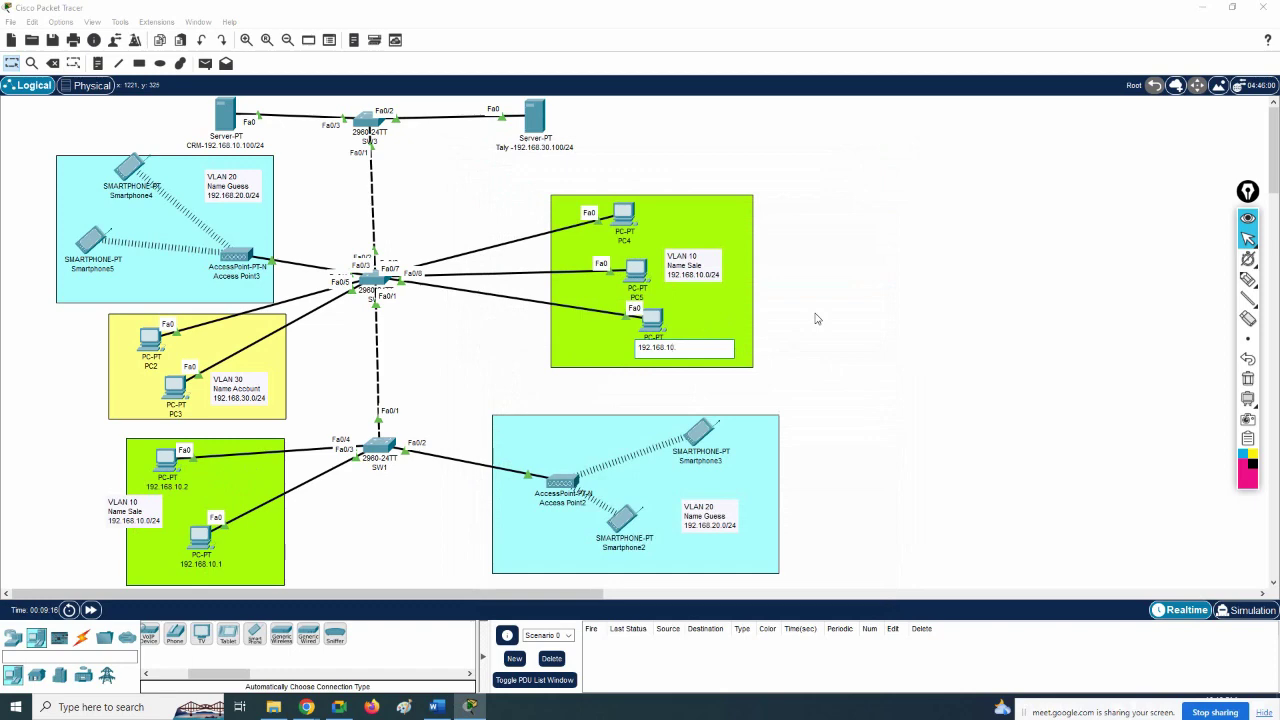
{"action": "key", "text": "ctrl+a"}
{"action": "key", "text": "ctrl+c"}
{"action": "left_click", "coordinate": [655, 322]}
{"action": "left_click", "coordinate": [556, 180]}
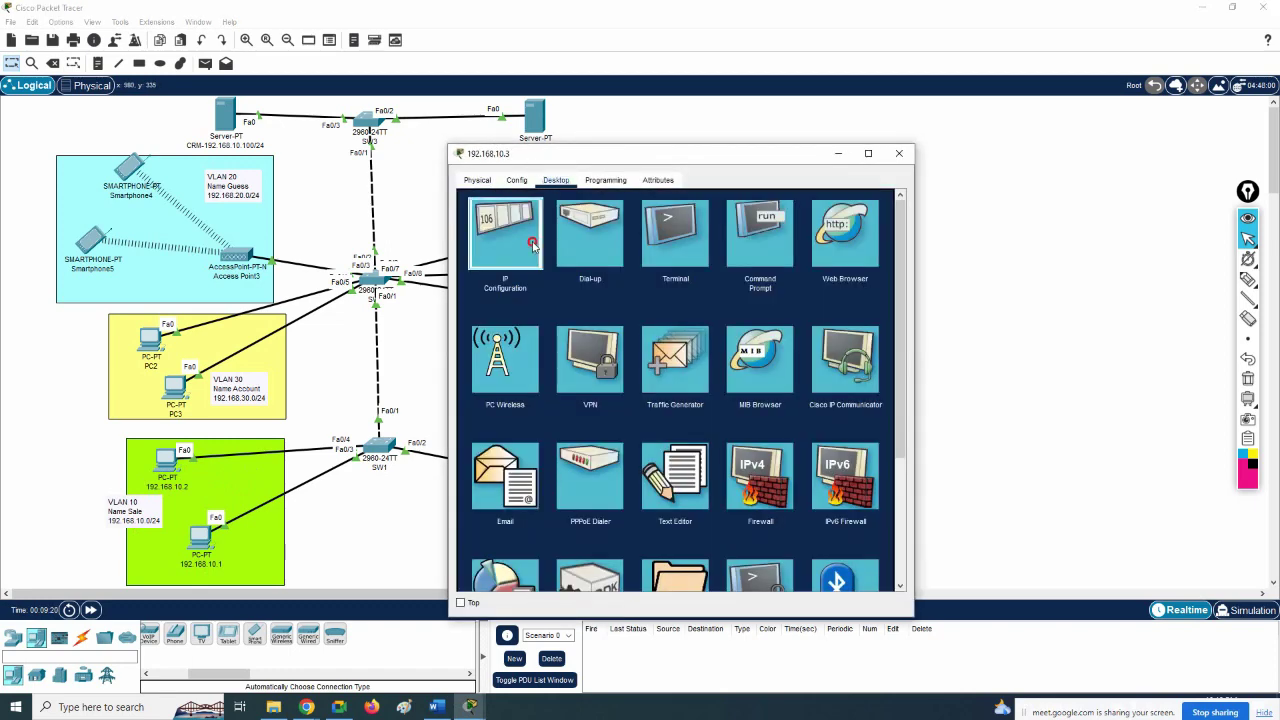
{"action": "left_click", "coordinate": [507, 233]}
{"action": "left_click", "coordinate": [680, 273]}
{"action": "key", "text": "ctrl+v"}
{"action": "left_click", "coordinate": [686, 291]}
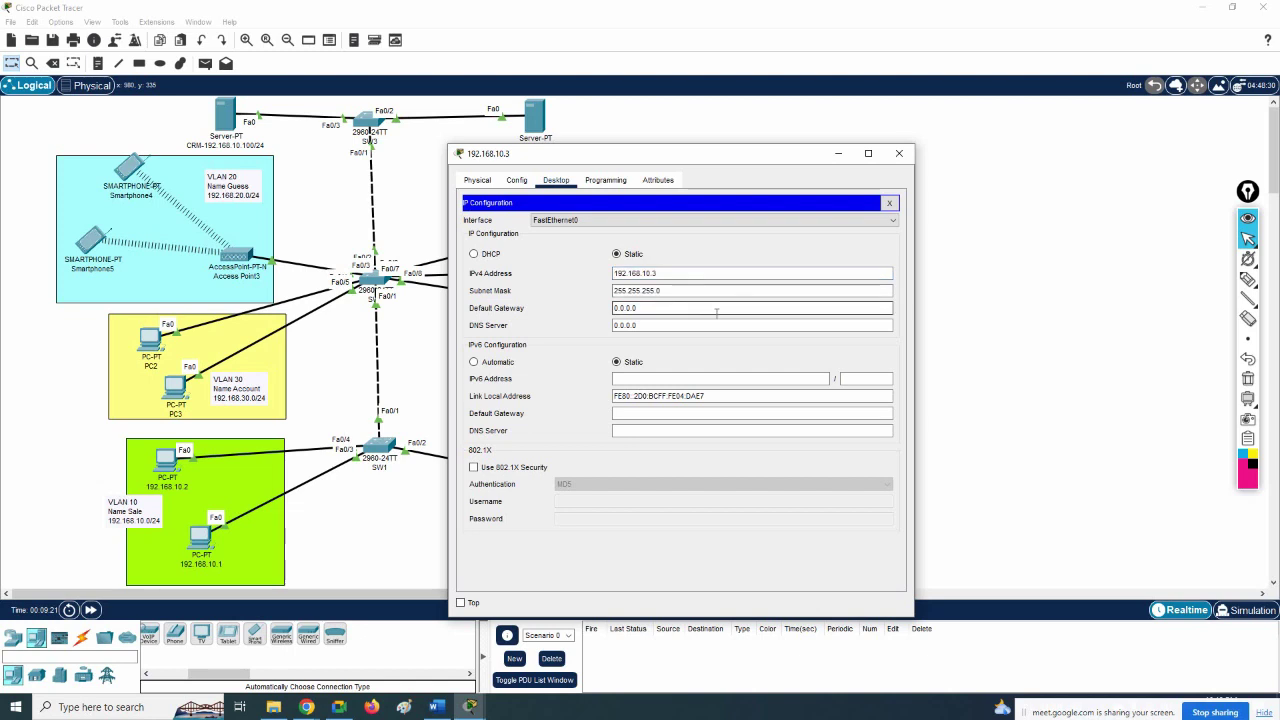
{"action": "left_click", "coordinate": [893, 157]}
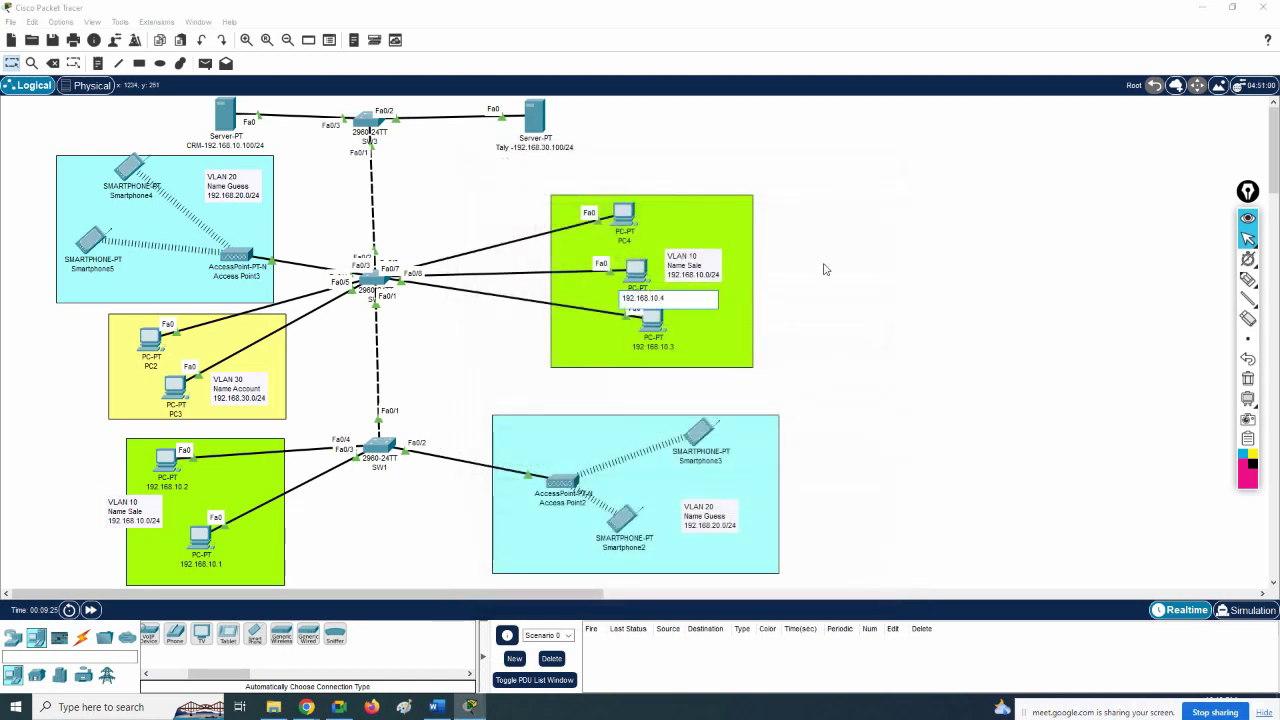
Step: Name PC5 192.168.10.4 and set its static address to 192.168.10.4/24
{"action": "left_click", "coordinate": [630, 272]}
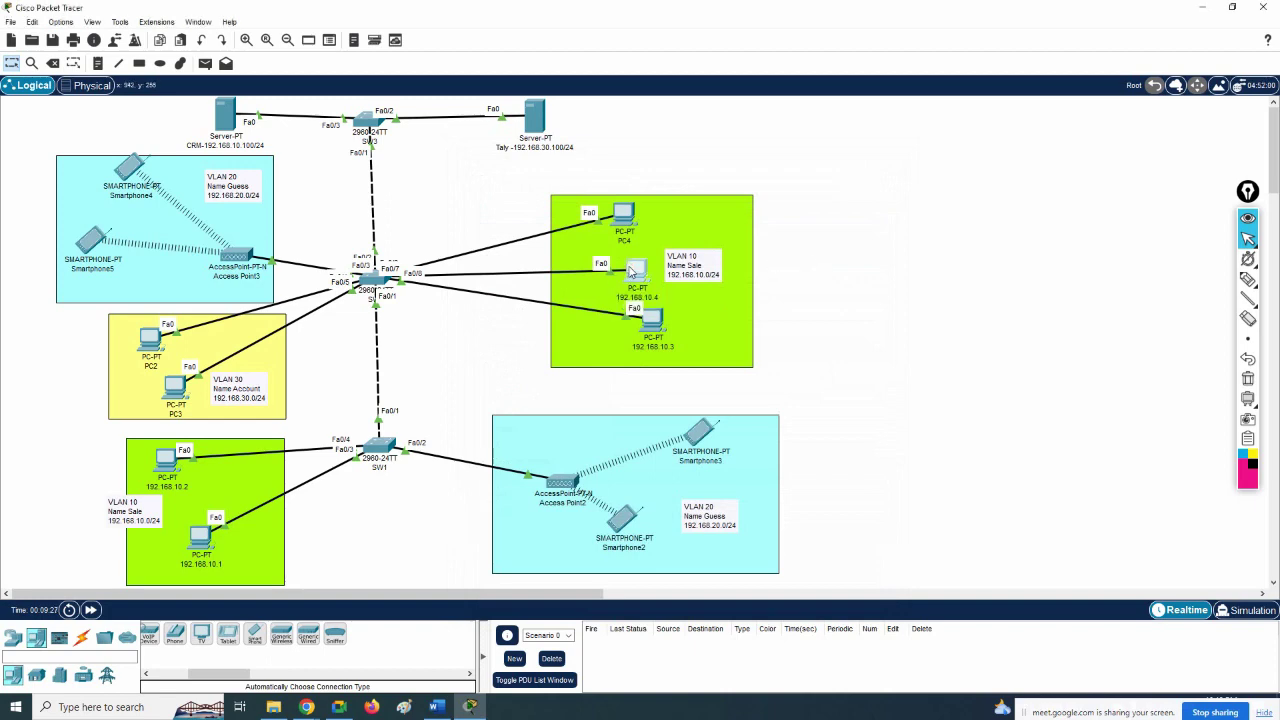
{"action": "left_click", "coordinate": [630, 272]}
{"action": "left_click", "coordinate": [556, 180]}
{"action": "left_click", "coordinate": [514, 329]}
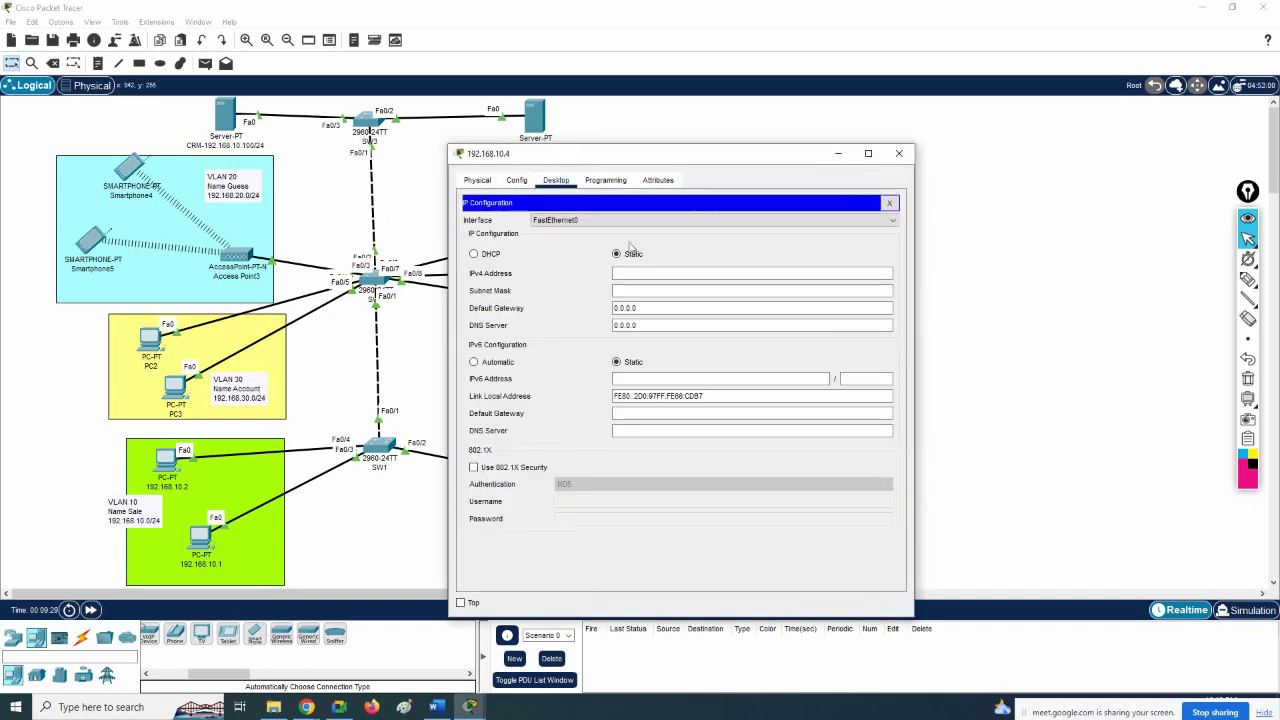
{"action": "left_click", "coordinate": [632, 273]}
{"action": "type", "text": "192.168.10.4"}
{"action": "left_click", "coordinate": [660, 290]}
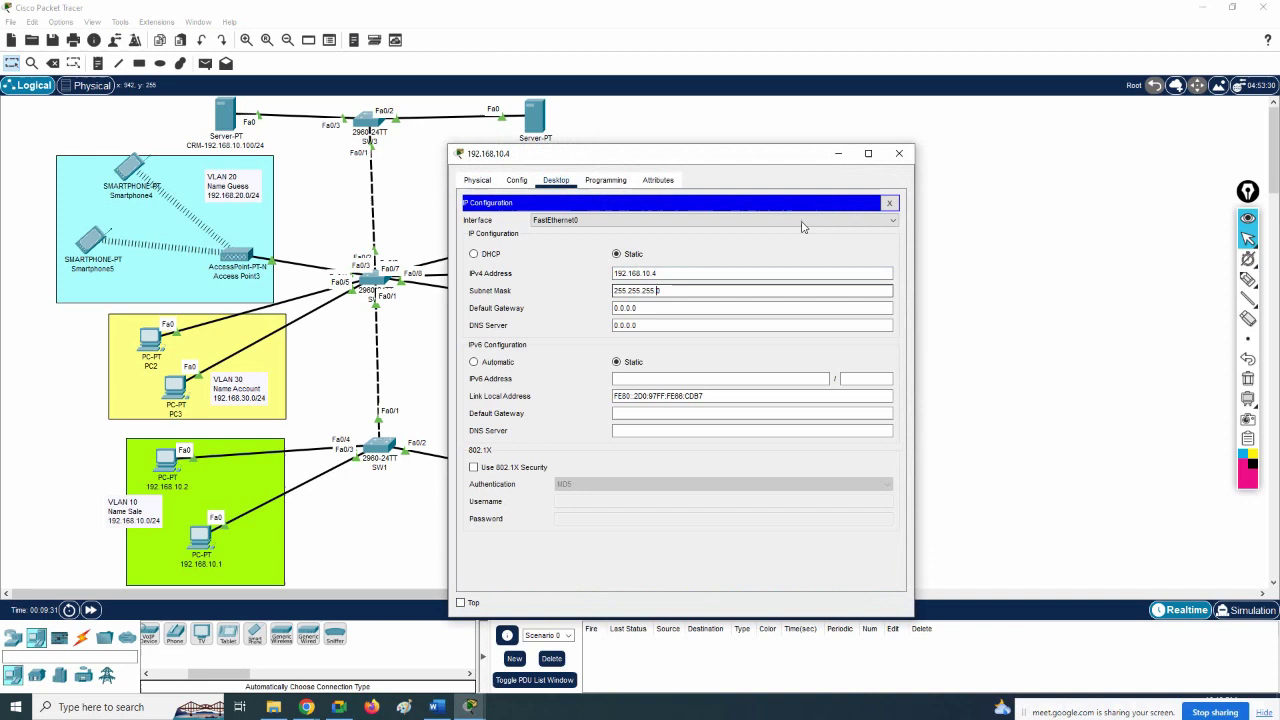
{"action": "left_click", "coordinate": [900, 154]}
Step: Rename the top VLAN 10 PC to 192.168.10.5 and assign it 192.168.10.5 with mask 255.255.255.0
{"action": "left_click", "coordinate": [668, 241]}
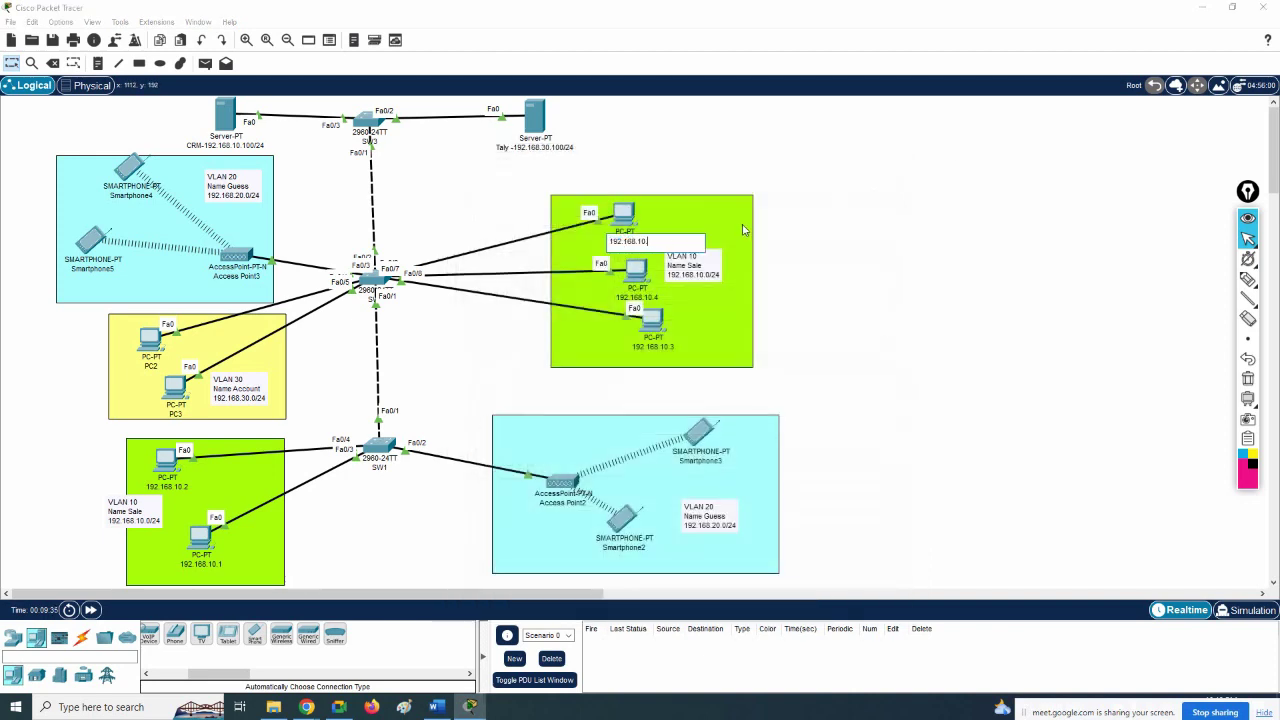
{"action": "type", "text": ".5"}
{"action": "key", "text": "ctrl+a"}
{"action": "key", "text": "ctrl+c"}
{"action": "left_click", "coordinate": [624, 216]}
{"action": "left_click", "coordinate": [556, 180]}
{"action": "left_click", "coordinate": [505, 240]}
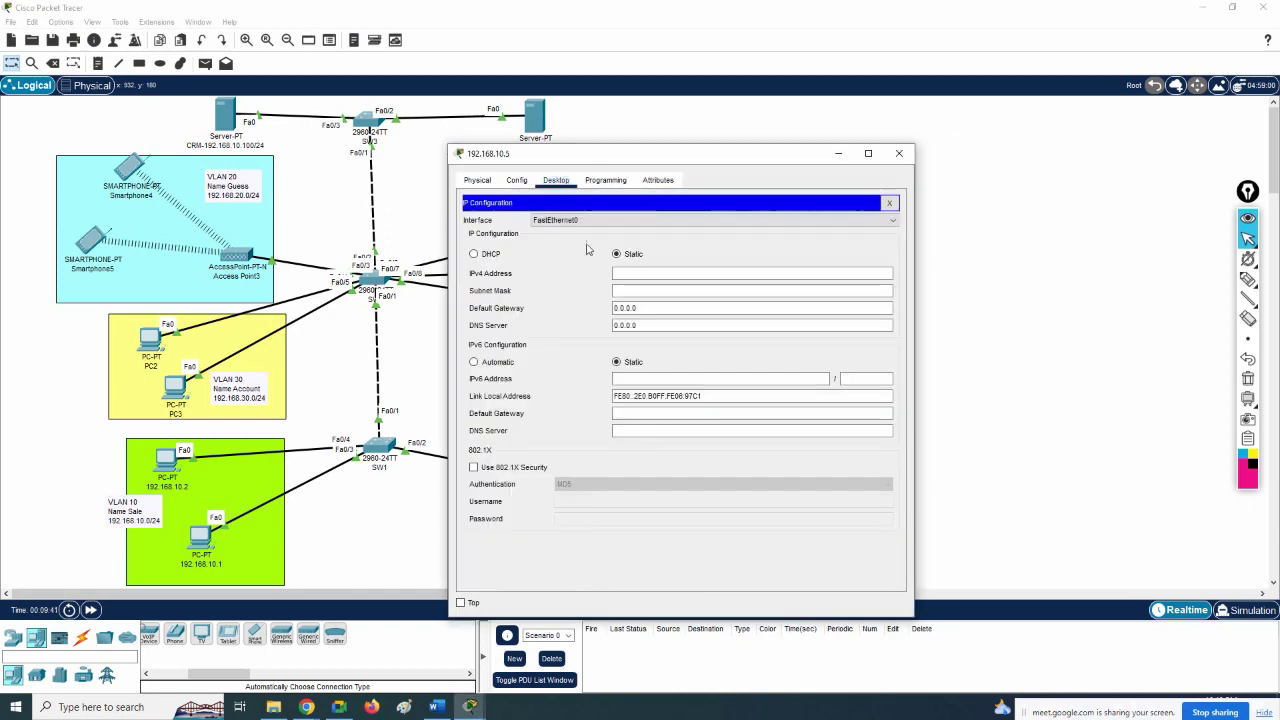
{"action": "left_click", "coordinate": [646, 273]}
{"action": "key", "text": "ctrl+v"}
{"action": "left_click", "coordinate": [694, 290]}
{"action": "left_click", "coordinate": [899, 153]}
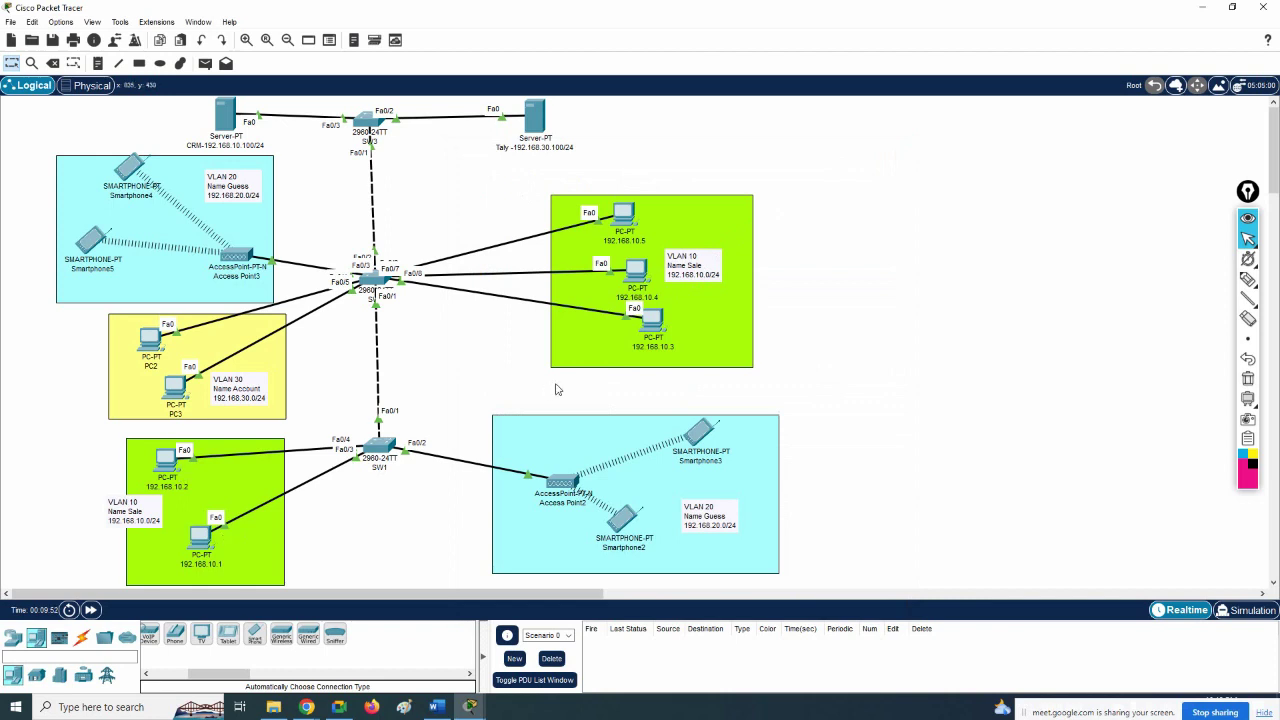
{"action": "mouse_move", "coordinate": [616, 244]}
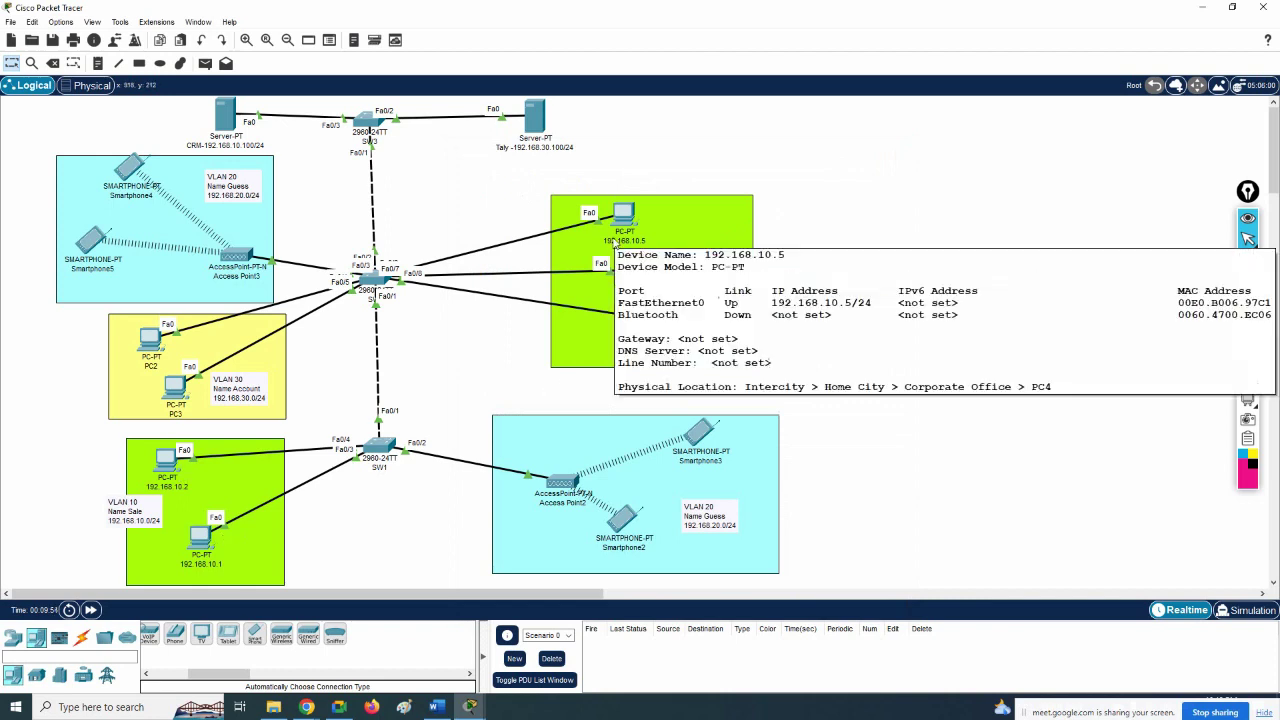